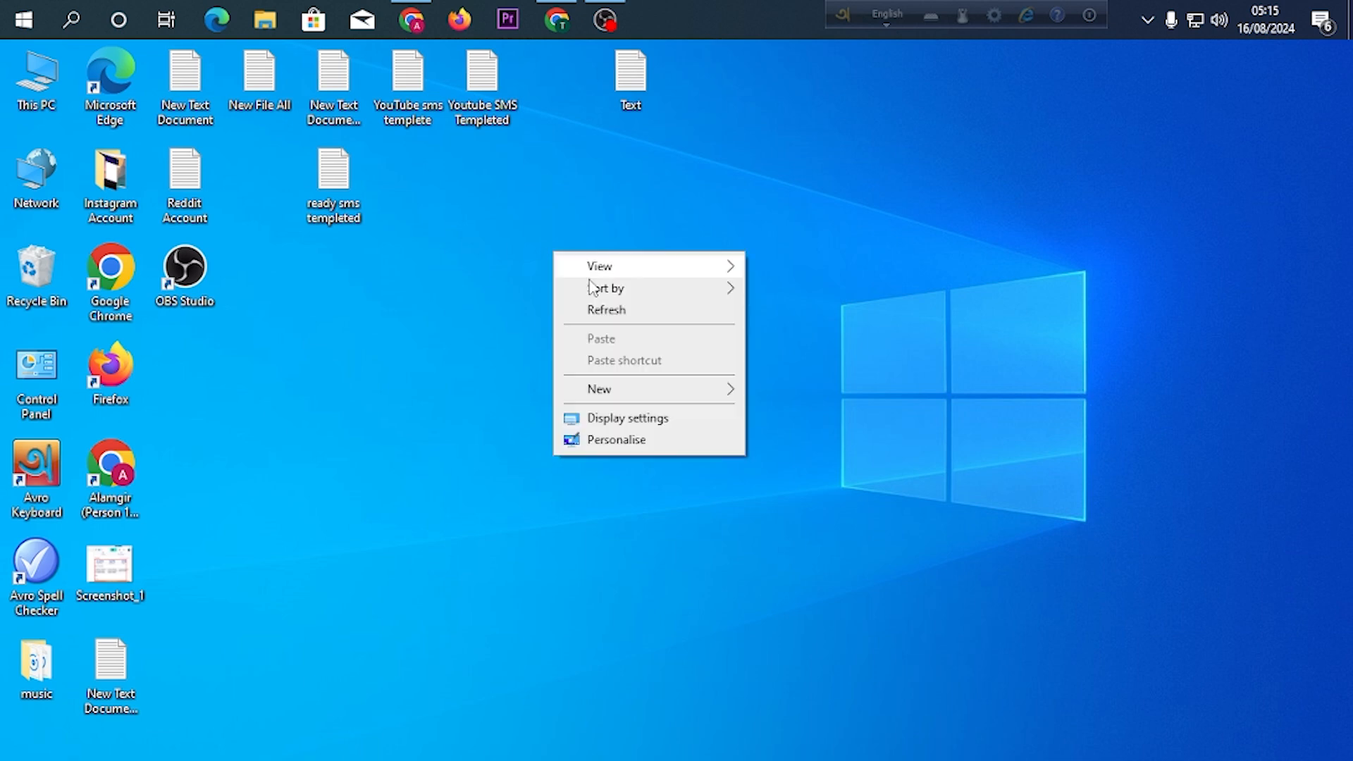
Launch Chrome with the Work Mail profile in a maximized window and open the Gmail inbox.
{"action": "left_click", "coordinate": [655, 306]}
{"action": "double_click", "coordinate": [118, 296]}
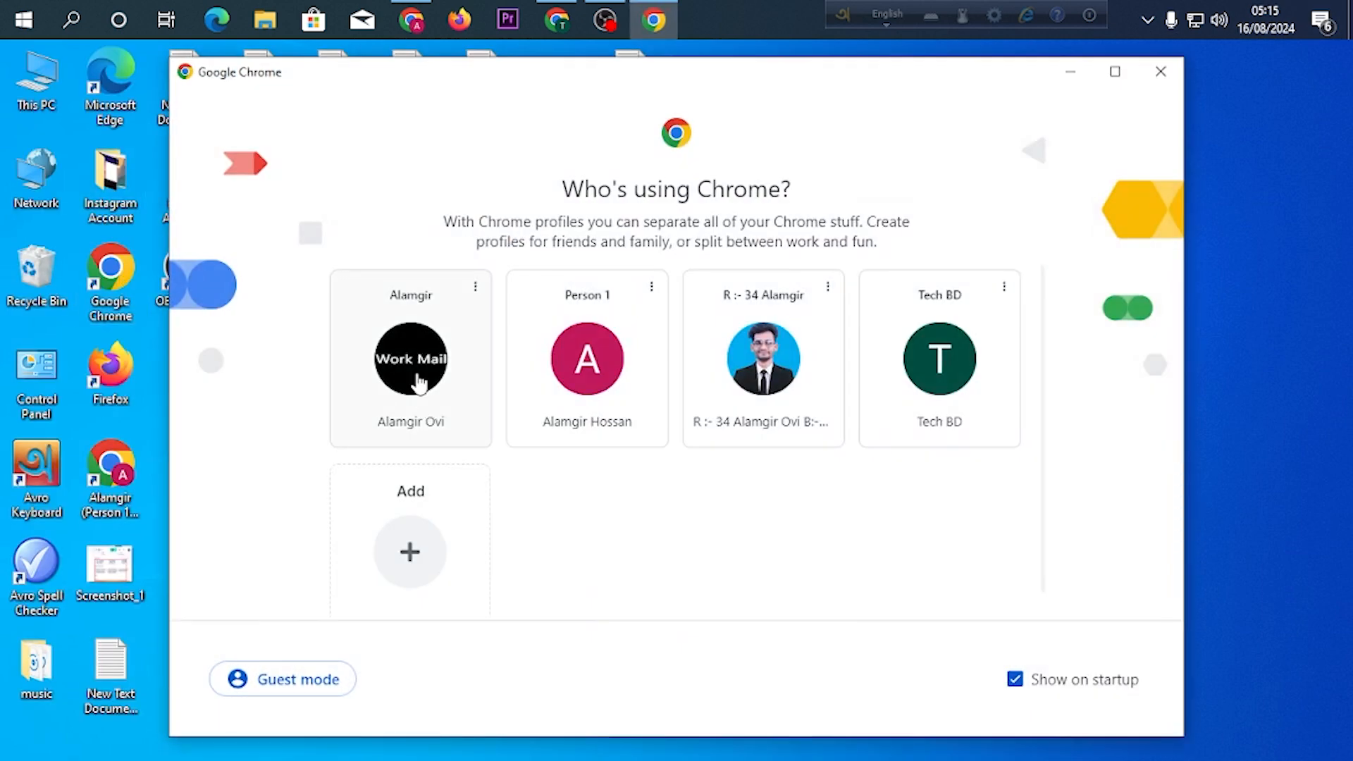
{"action": "left_click", "coordinate": [418, 383]}
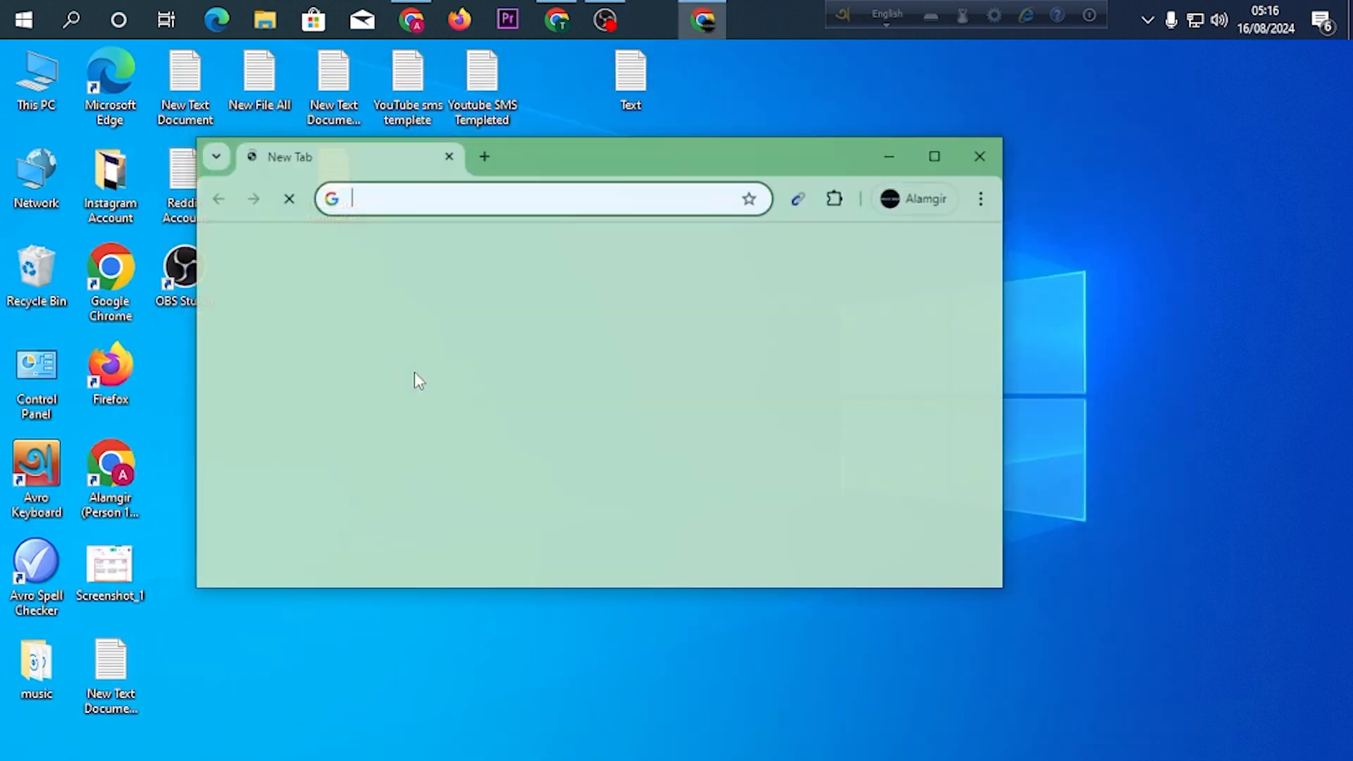
{"action": "double_click", "coordinate": [934, 153]}
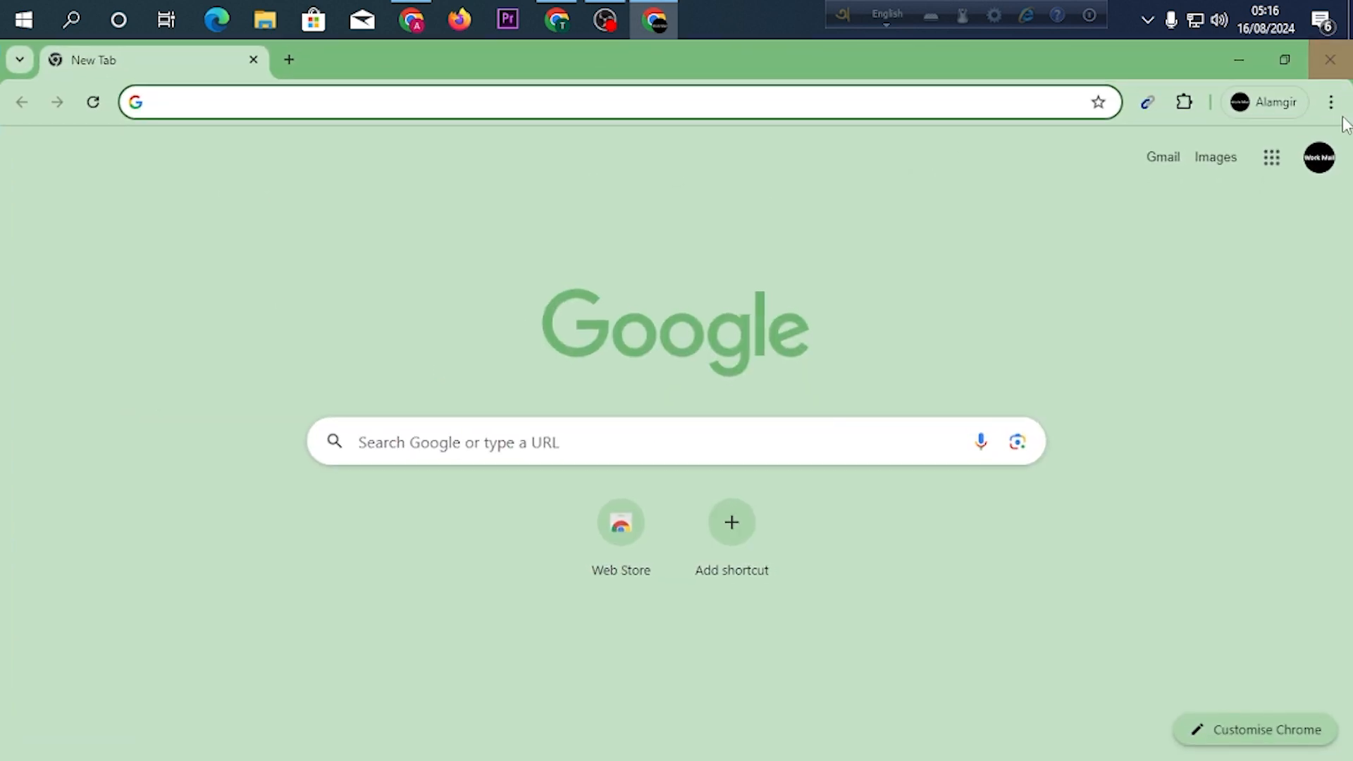
{"action": "left_click", "coordinate": [1272, 157]}
{"action": "left_click", "coordinate": [1085, 391]}
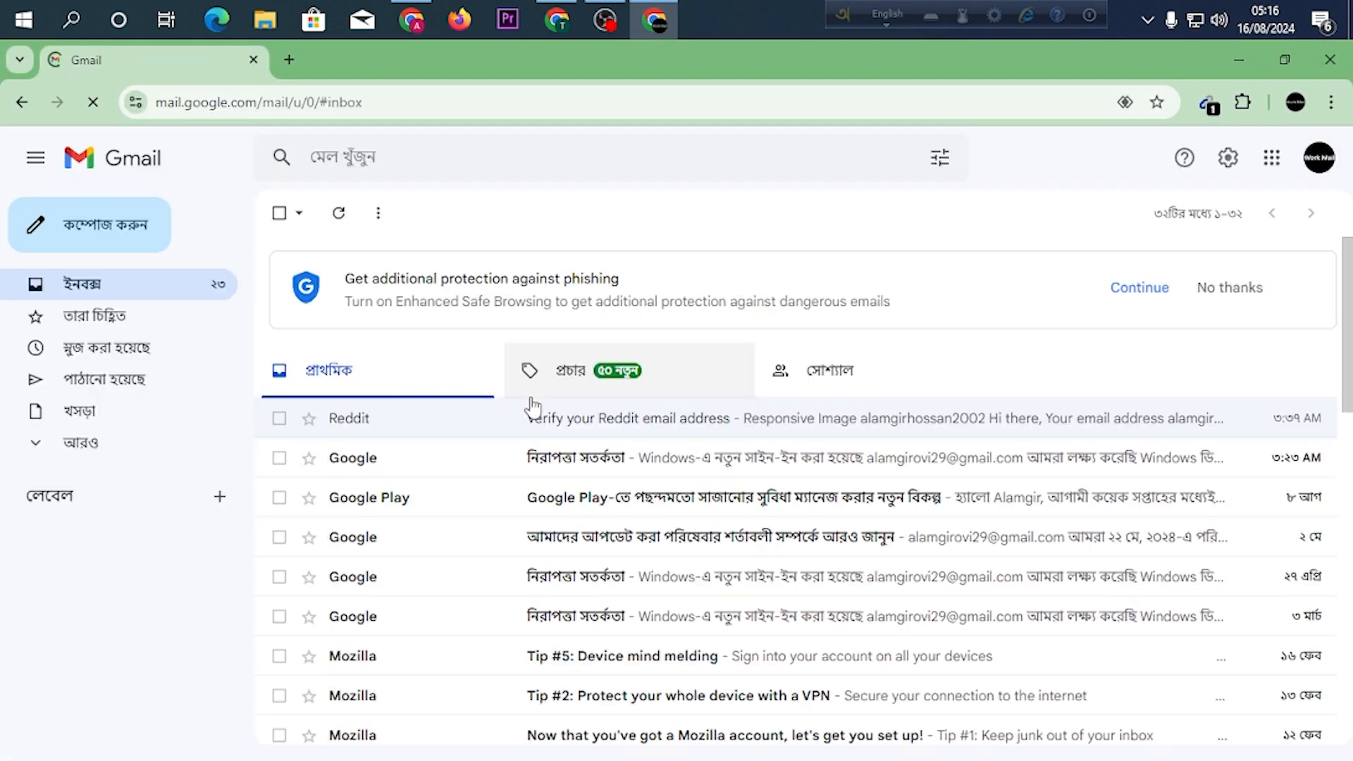
Start a new email message and examine its signature, from the contact details down to the banner and description paragraph.
{"action": "left_click", "coordinate": [79, 237]}
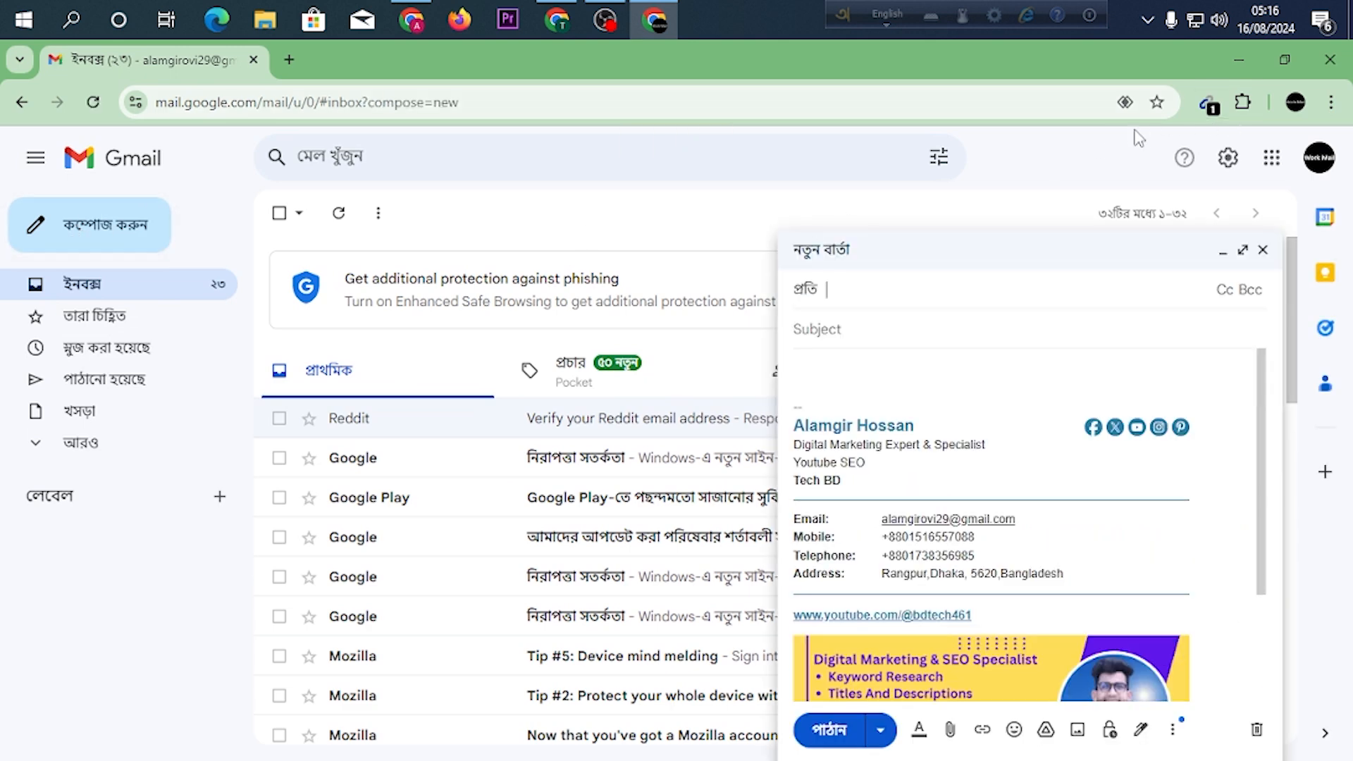
{"action": "scroll", "coordinate": [1021, 433], "scroll_direction": "down", "scroll_amount": 3}
{"action": "scroll", "coordinate": [1020, 459], "scroll_direction": "up", "scroll_amount": 3}
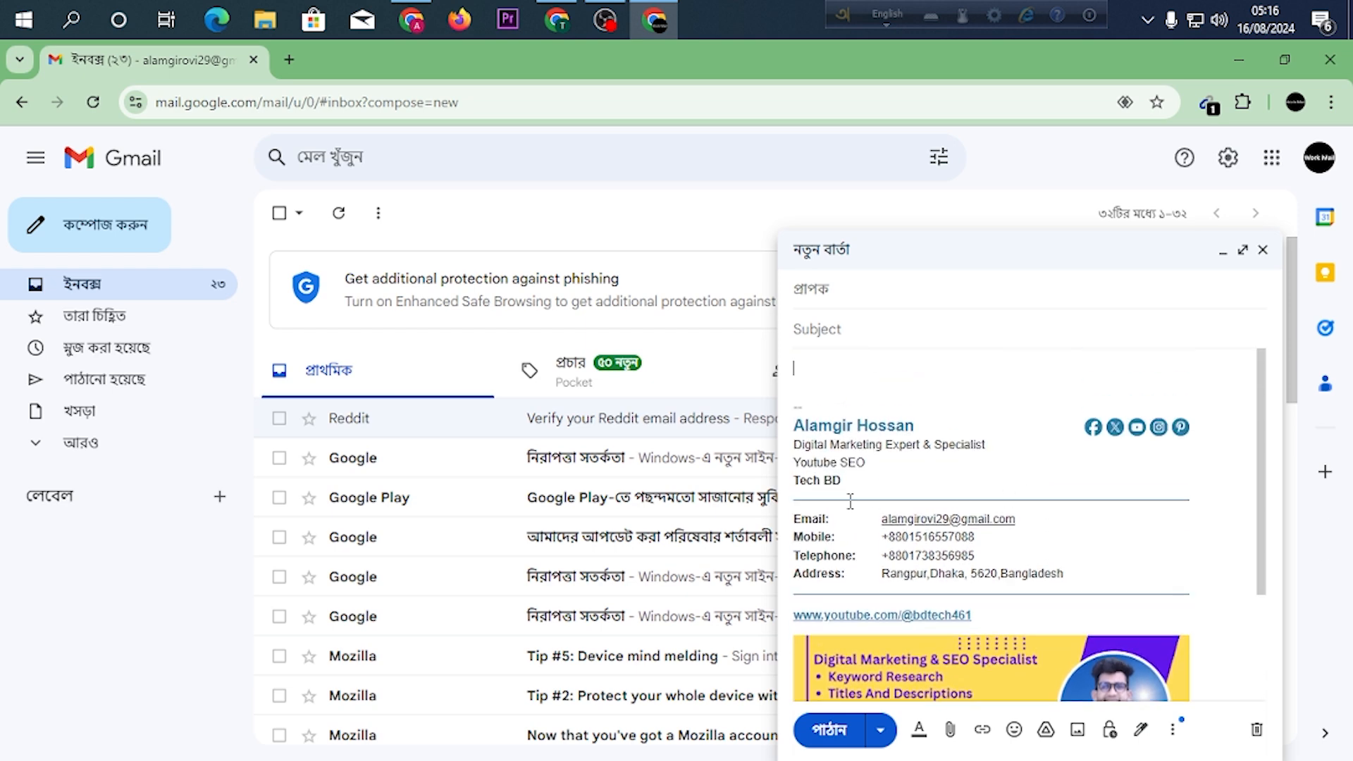
{"action": "left_click", "coordinate": [1104, 426]}
{"action": "key", "text": "BackSpace"}
{"action": "scroll", "coordinate": [976, 585], "scroll_direction": "down", "scroll_amount": 2}
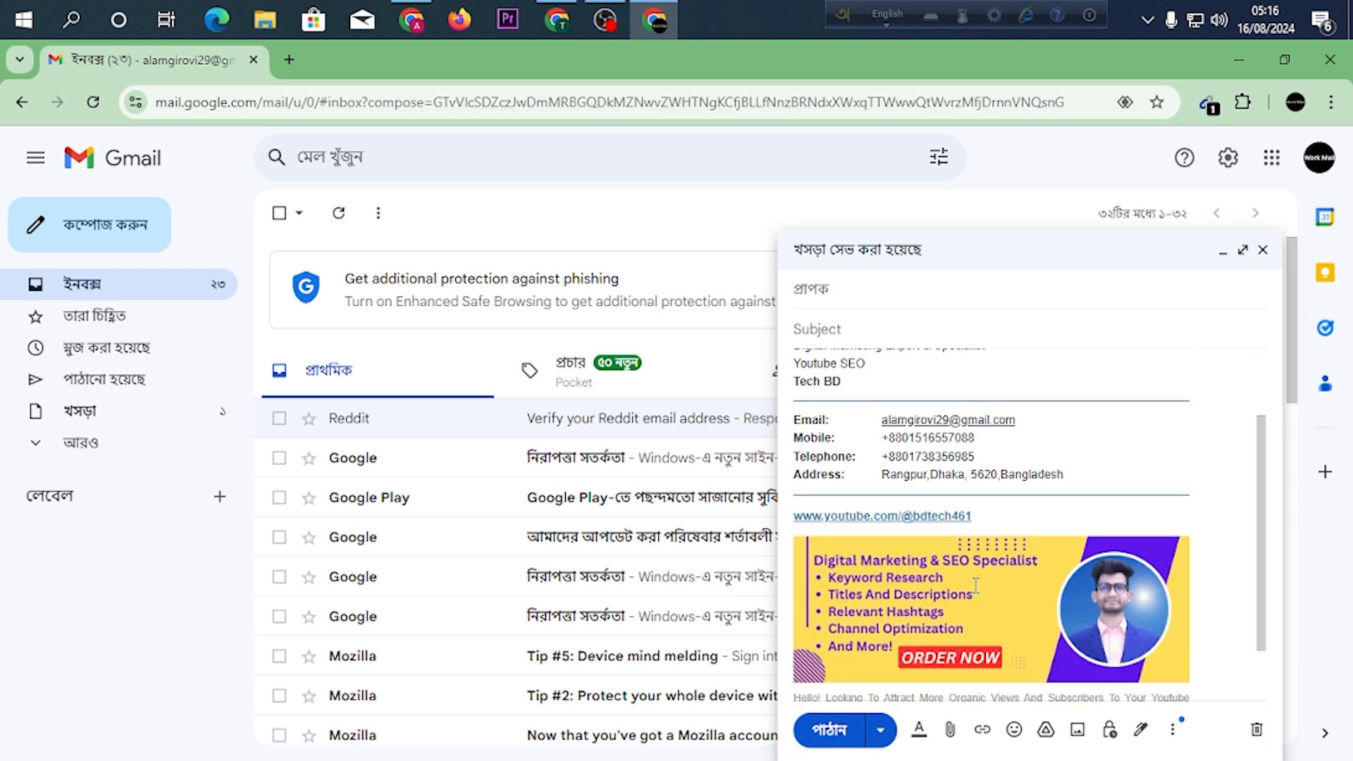
{"action": "scroll", "coordinate": [976, 585], "scroll_direction": "down", "scroll_amount": 2}
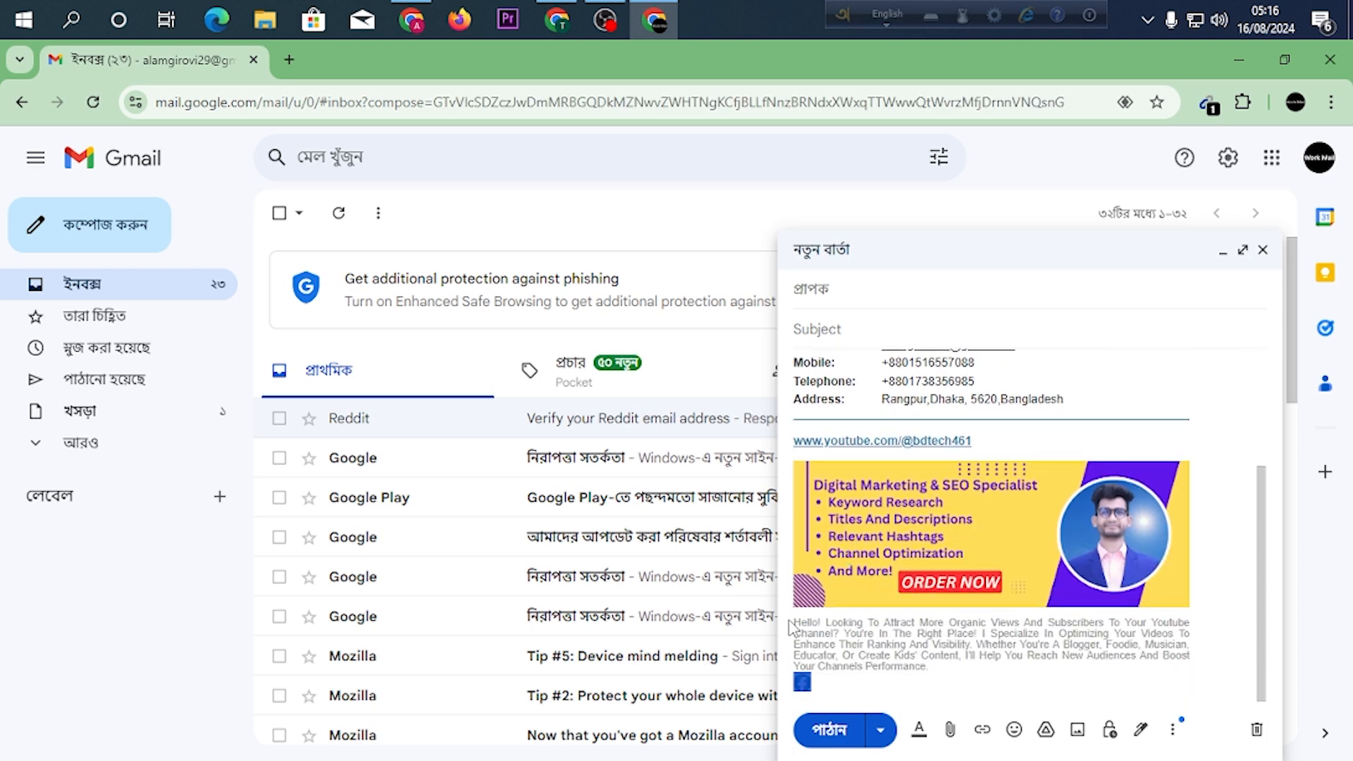
{"action": "left_click_drag", "start_coordinate": [791, 623], "coordinate": [1129, 666]}
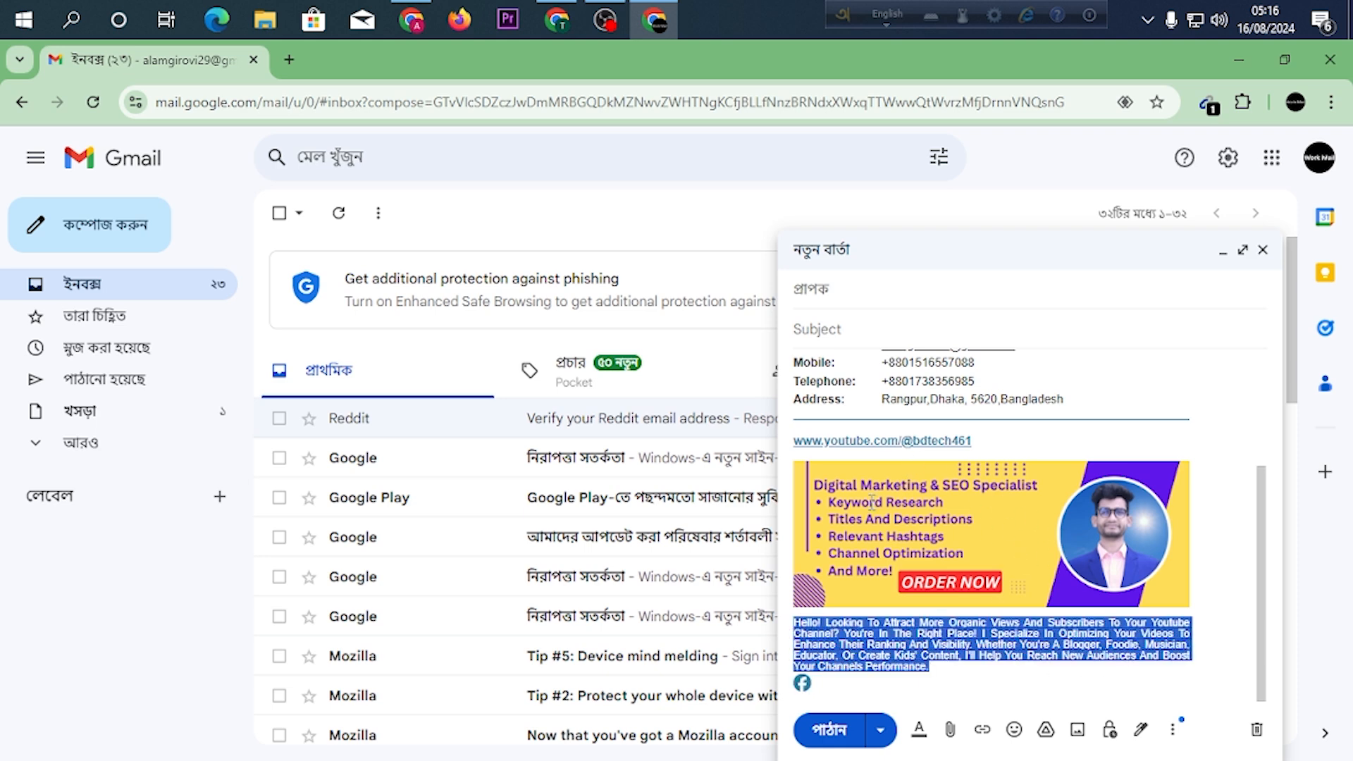
Highlight the whole signature, its email address and its description paragraph in turn to inspect each part.
{"action": "scroll", "coordinate": [969, 474], "scroll_direction": "up", "scroll_amount": 3}
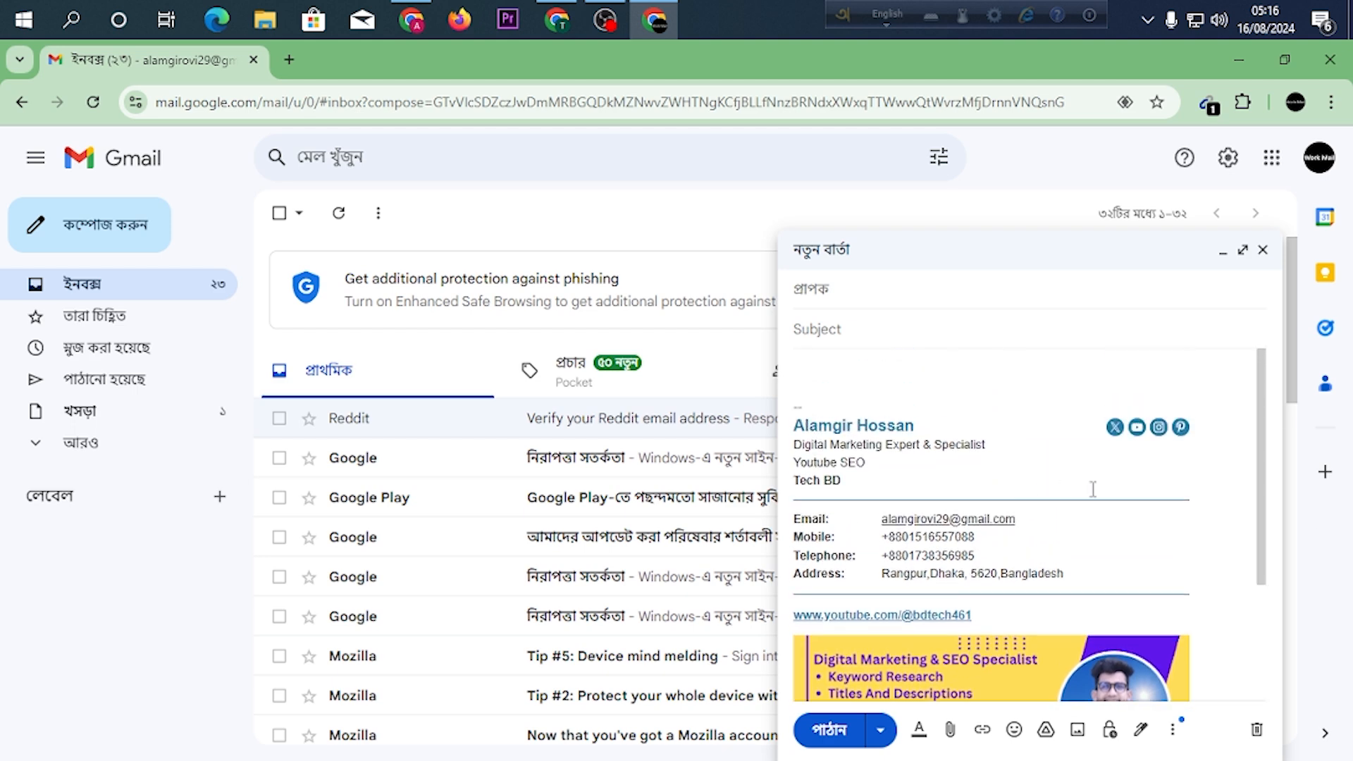
{"action": "key", "text": "ctrl+a"}
{"action": "scroll", "coordinate": [986, 534], "scroll_direction": "down", "scroll_amount": 3}
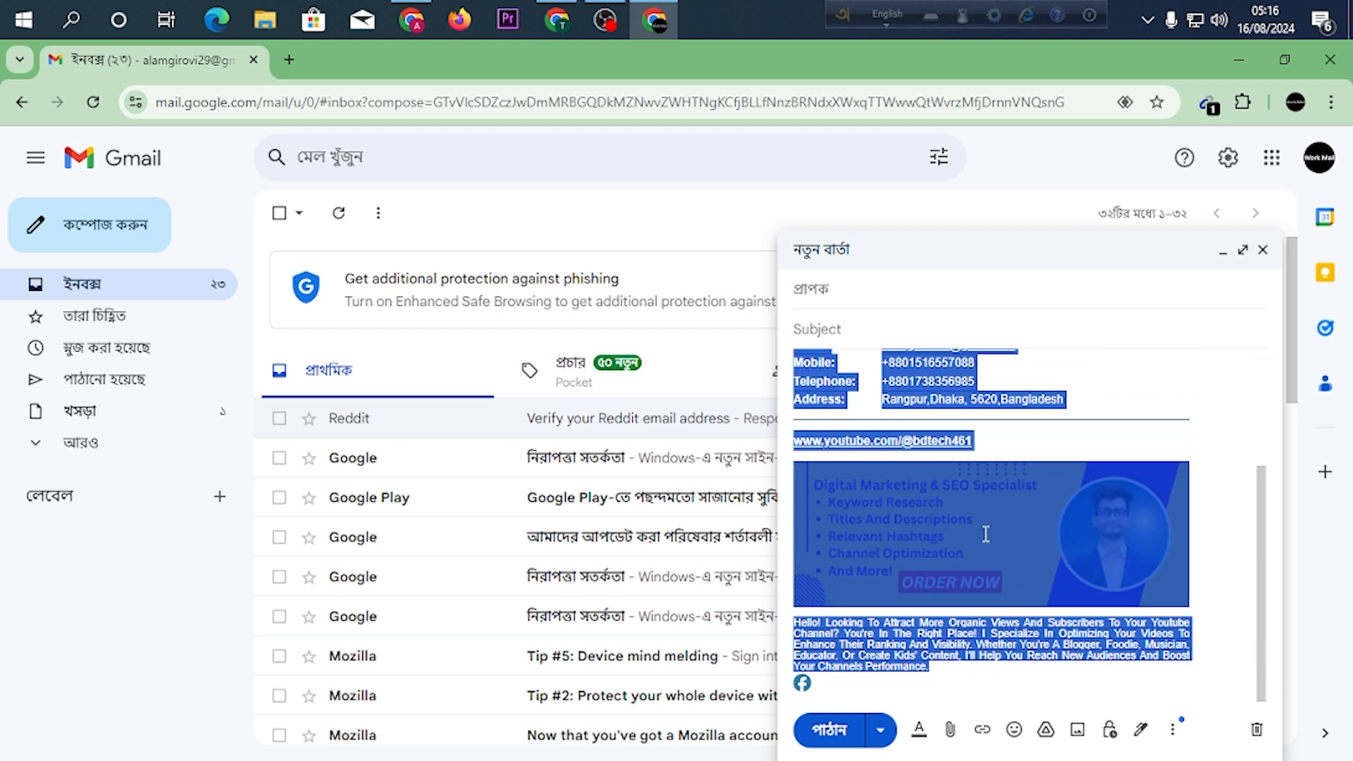
{"action": "scroll", "coordinate": [891, 470], "scroll_direction": "up", "scroll_amount": 3}
{"action": "left_click", "coordinate": [889, 478]}
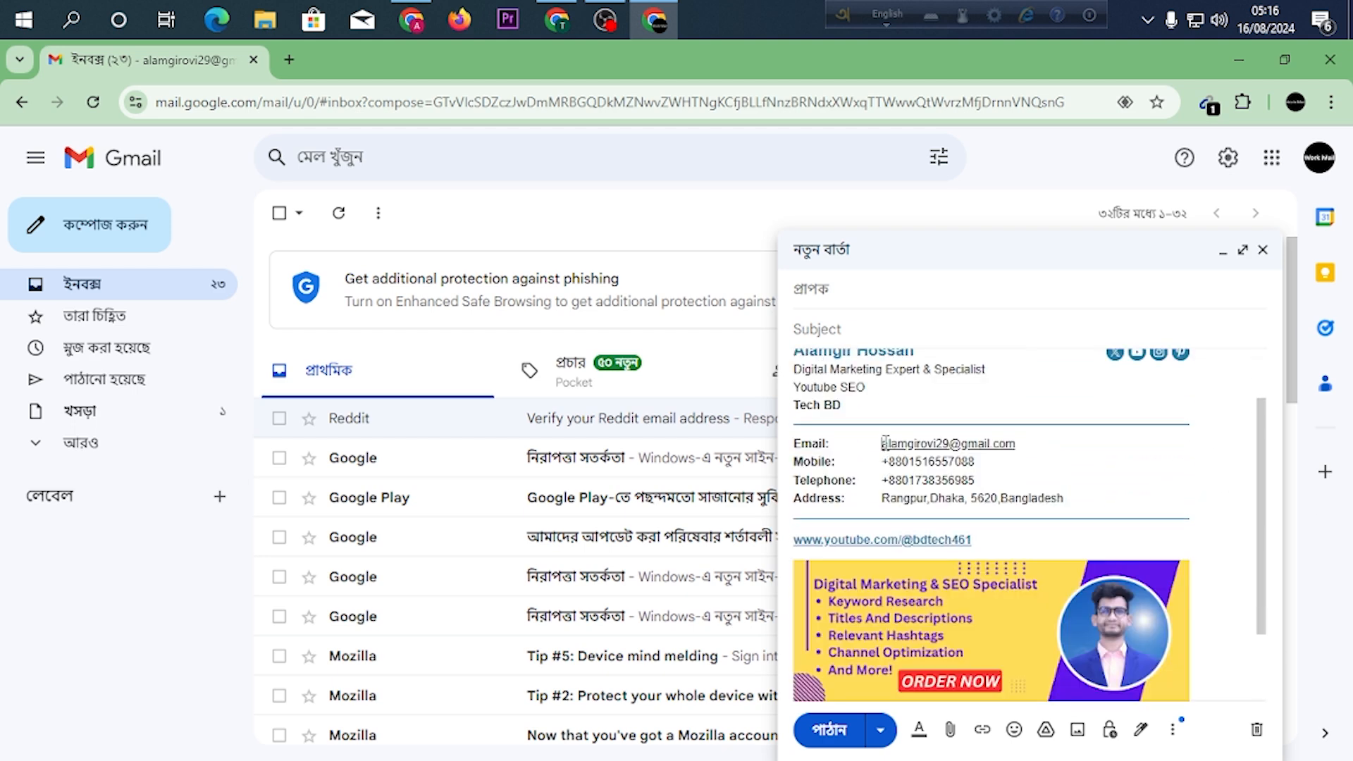
{"action": "mouse_move", "coordinate": [883, 442]}
{"action": "left_mouse_down"}
{"action": "mouse_move", "coordinate": [1009, 442]}
{"action": "mouse_move", "coordinate": [962, 443]}
{"action": "mouse_move", "coordinate": [995, 442]}
{"action": "left_mouse_up"}
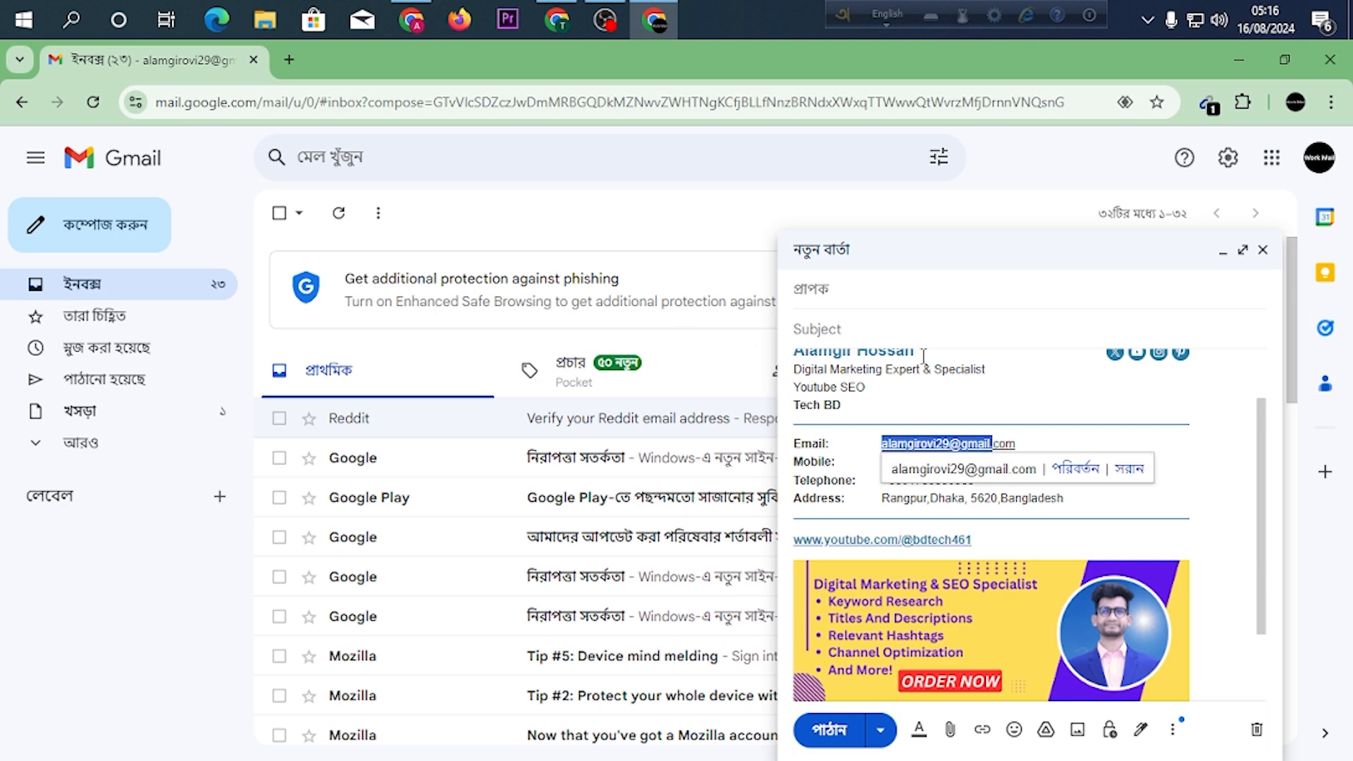
{"action": "scroll", "coordinate": [923, 356], "scroll_direction": "down", "scroll_amount": 2}
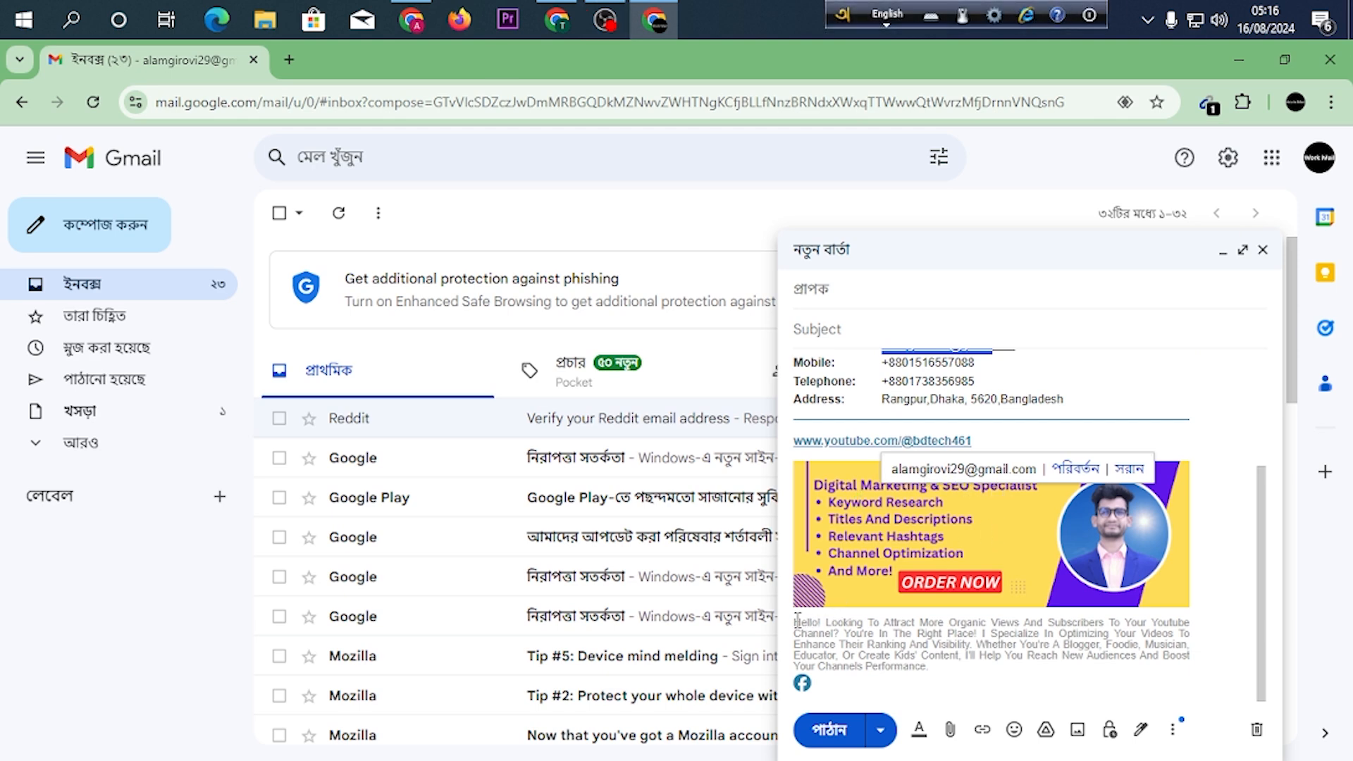
{"action": "left_click_drag", "start_coordinate": [797, 620], "coordinate": [1133, 659]}
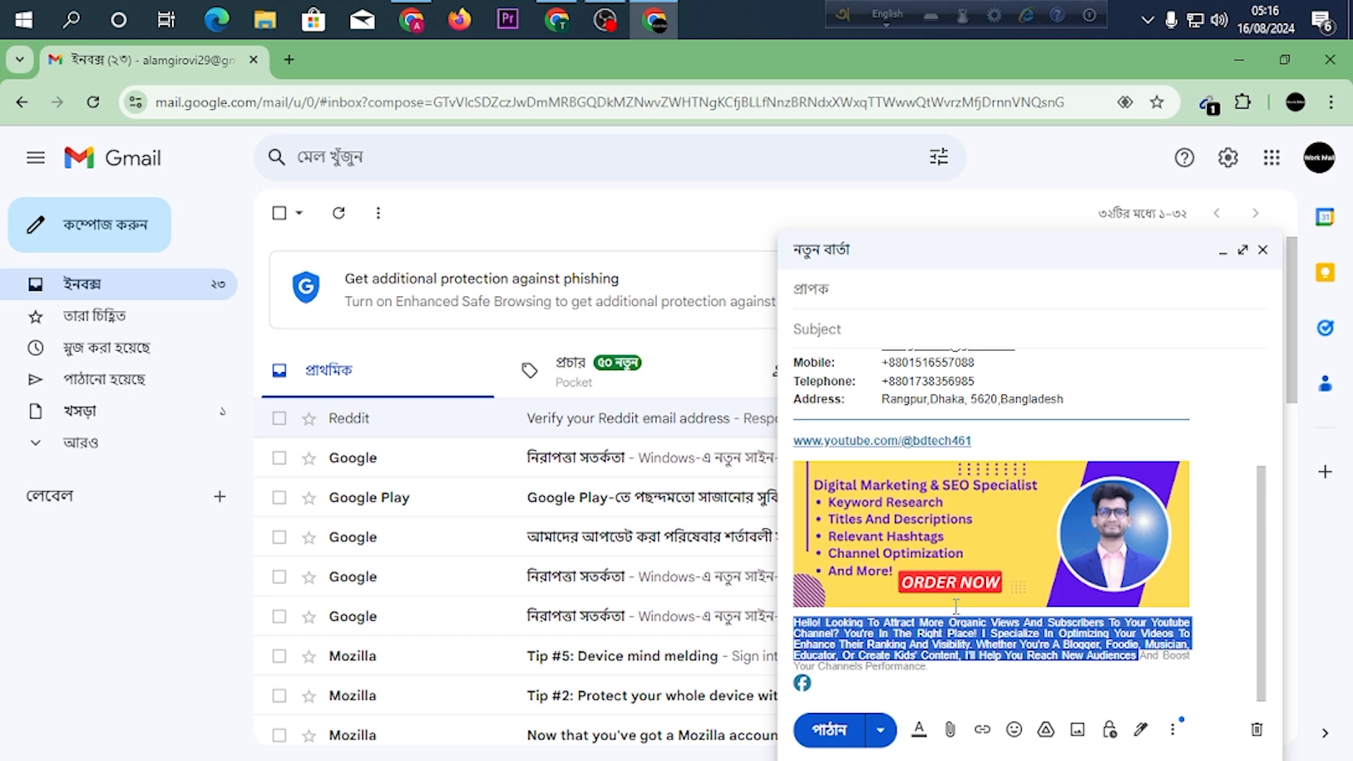
Close the Gmail browser window and relaunch Chrome maximized with the third profile, the one showing a portrait photo.
{"action": "left_click", "coordinate": [1329, 59]}
{"action": "right_click", "coordinate": [559, 276]}
{"action": "left_click", "coordinate": [639, 334]}
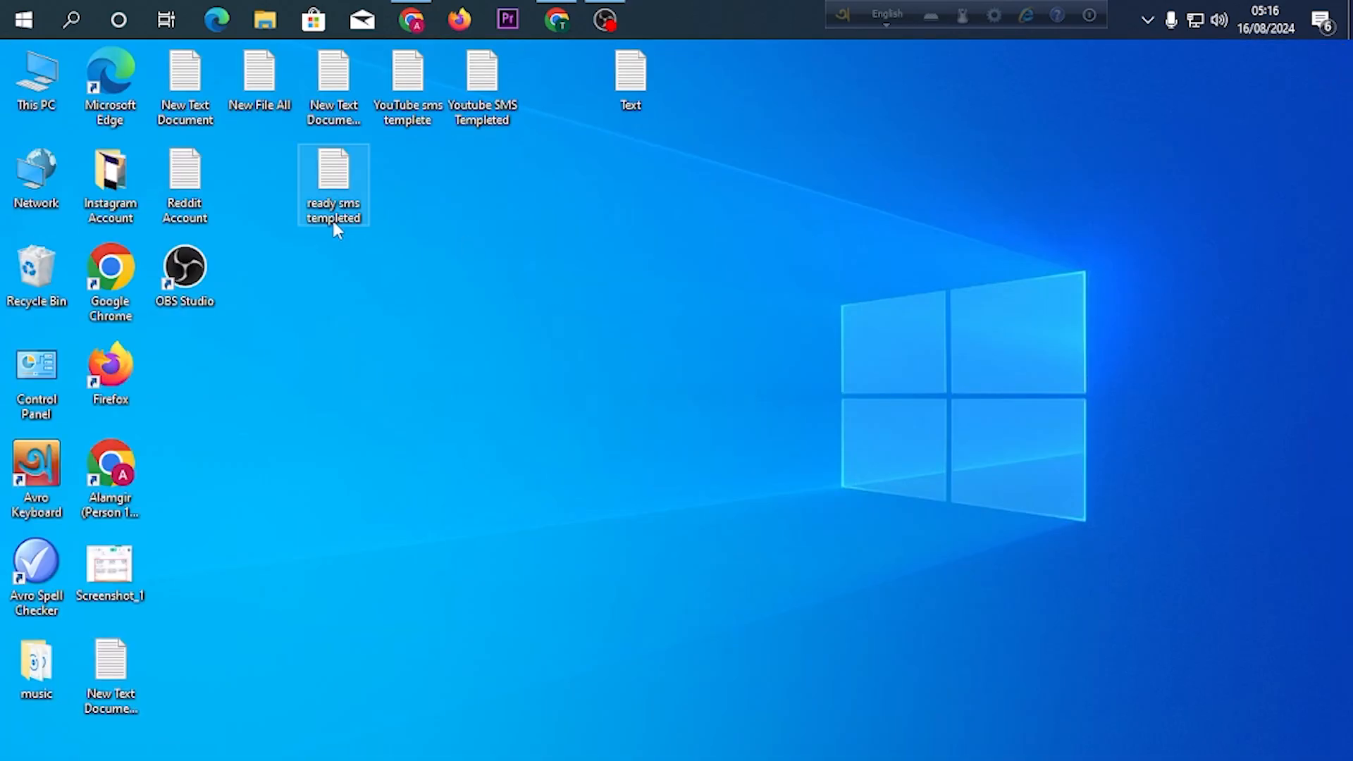
{"action": "double_click", "coordinate": [120, 269]}
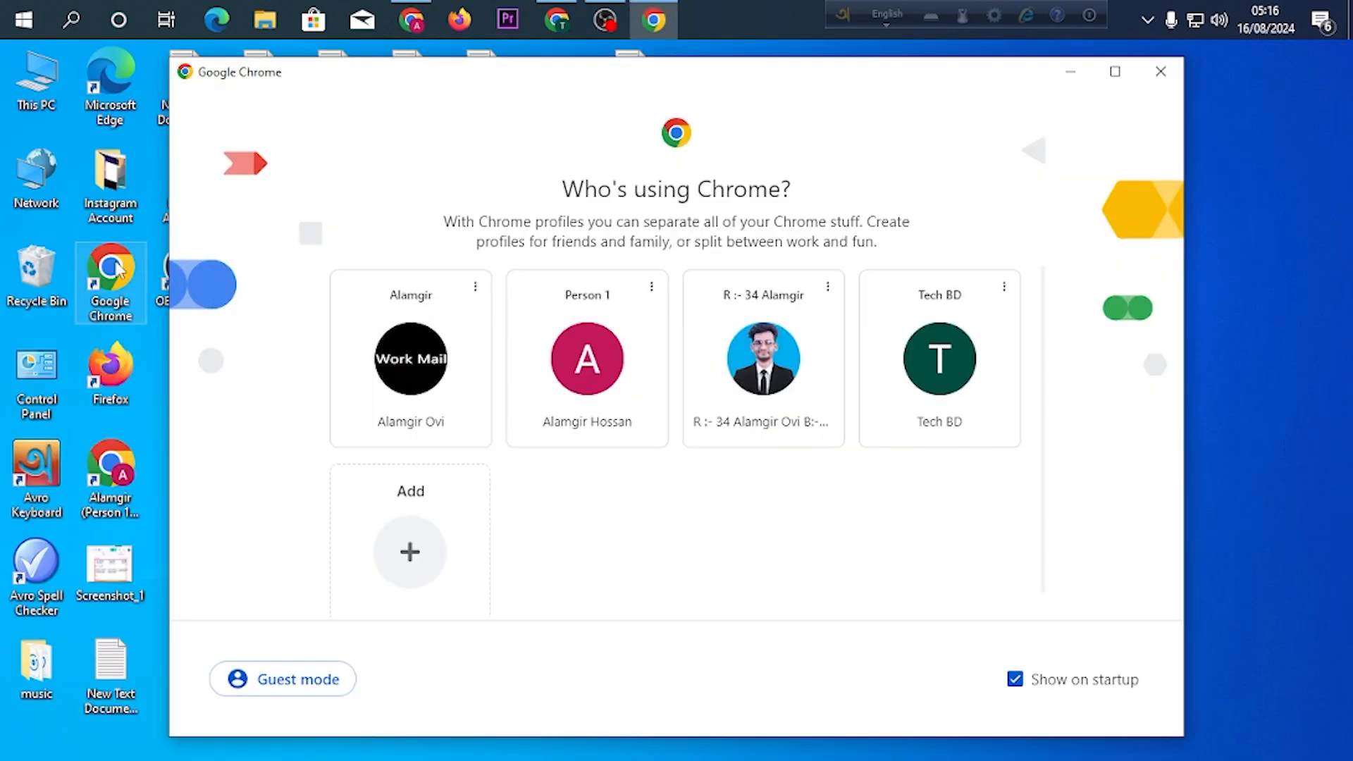
{"action": "left_click", "coordinate": [791, 384]}
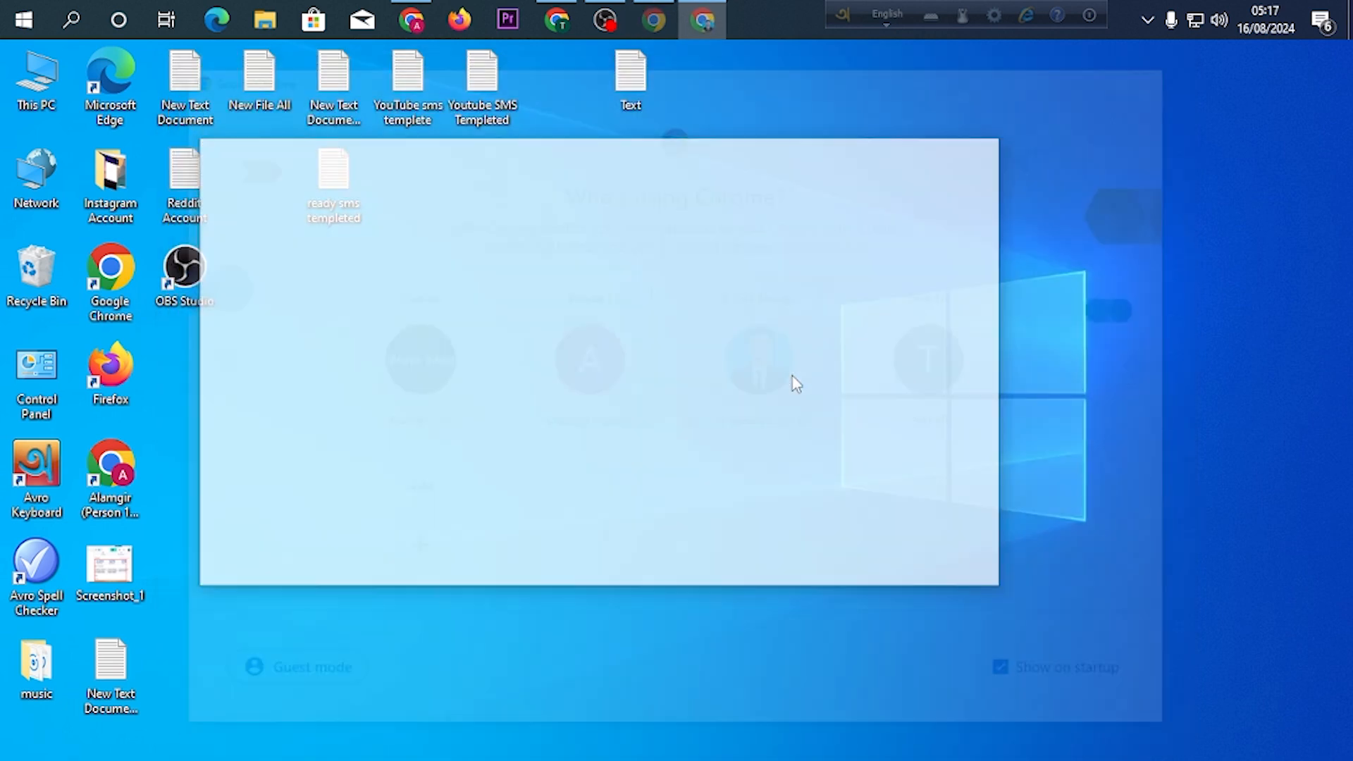
{"action": "left_click", "coordinate": [950, 142]}
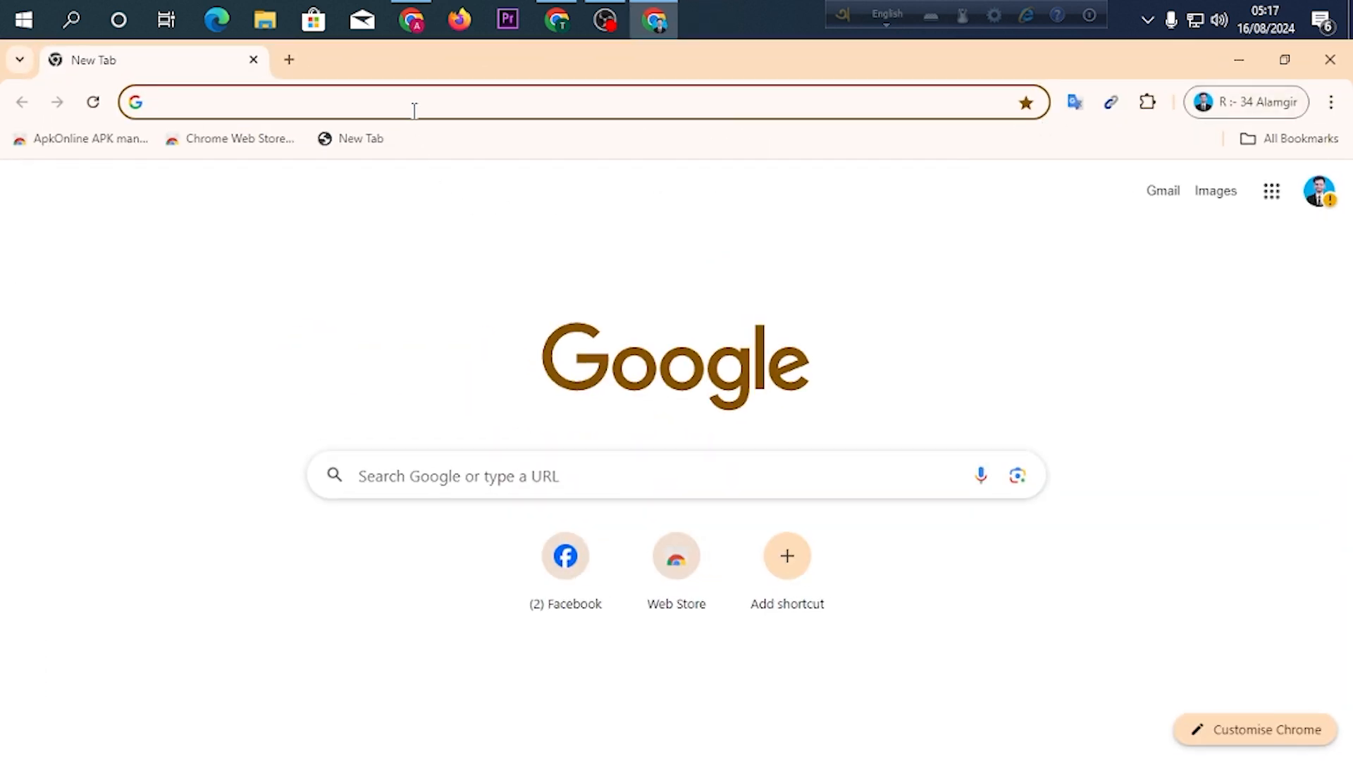
Search Google for "email signature" and open the Mail-Signatures.com free email signature generator result.
{"action": "left_click", "coordinate": [415, 105]}
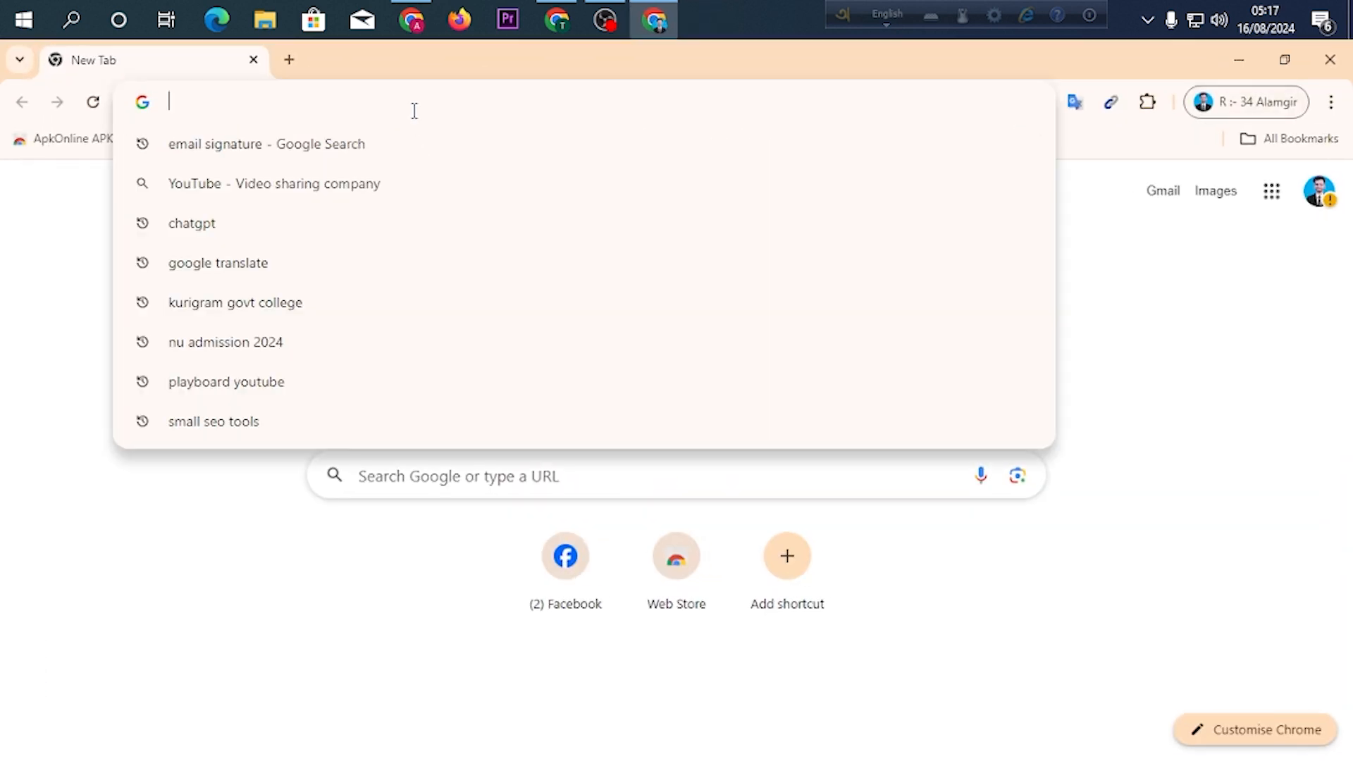
{"action": "left_click", "coordinate": [189, 153]}
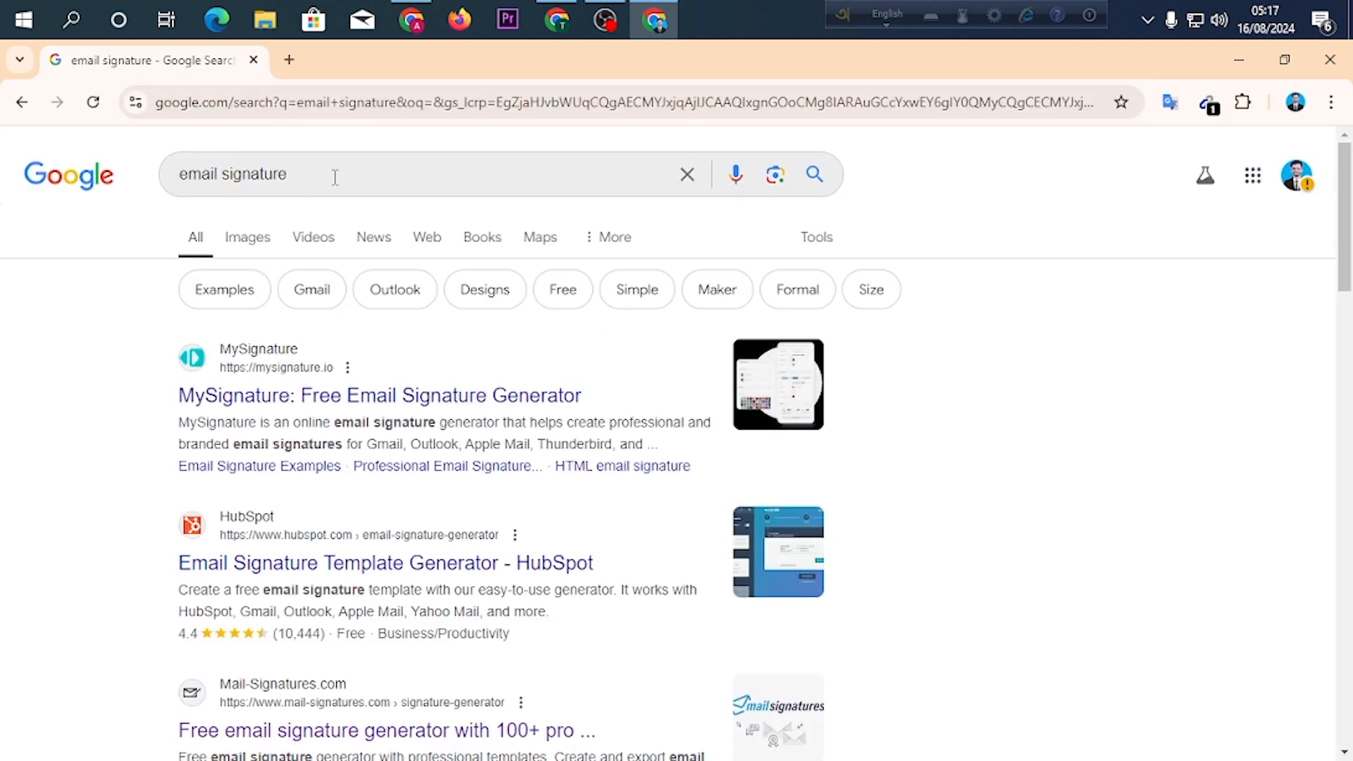
{"action": "scroll", "coordinate": [423, 293], "scroll_direction": "down", "scroll_amount": 5}
{"action": "scroll", "coordinate": [529, 293], "scroll_direction": "up", "scroll_amount": 5}
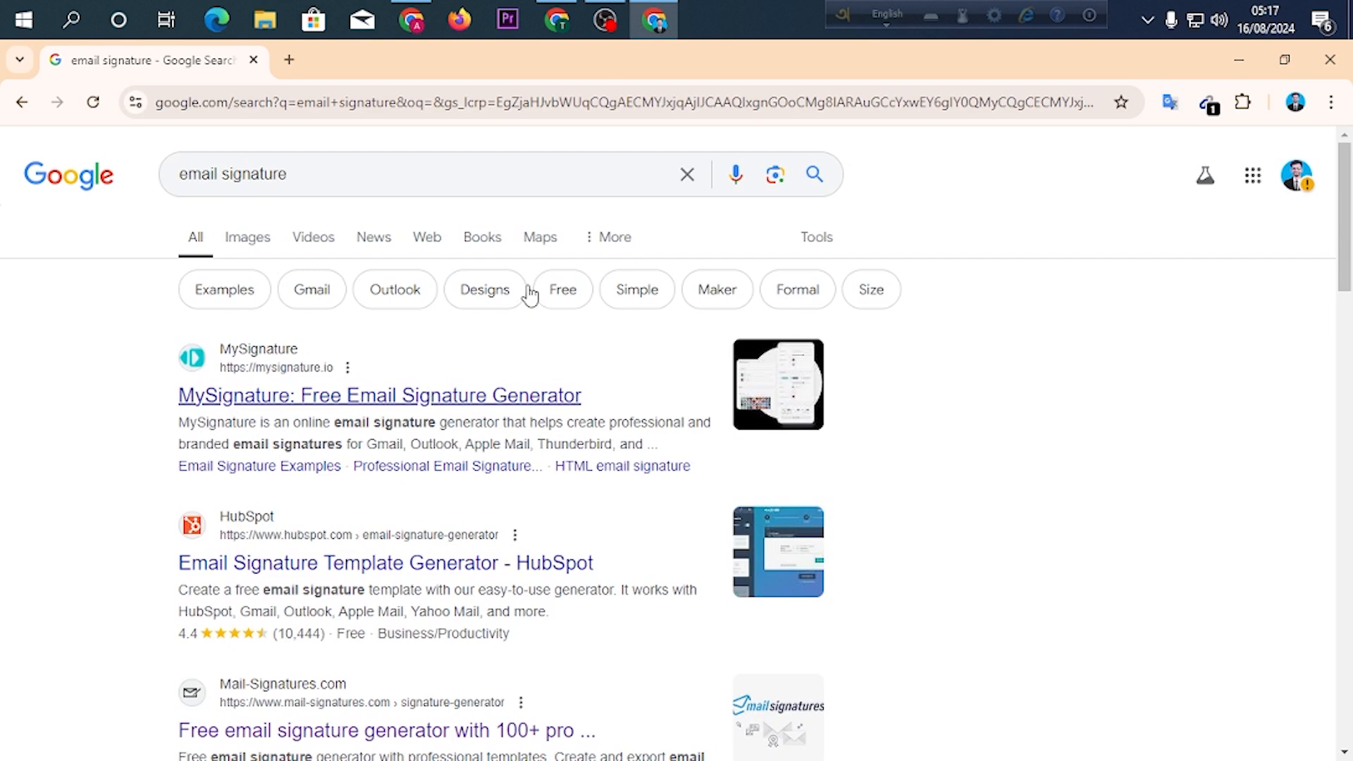
{"action": "scroll", "coordinate": [530, 283], "scroll_direction": "down", "scroll_amount": 3}
{"action": "scroll", "coordinate": [529, 283], "scroll_direction": "down", "scroll_amount": 4}
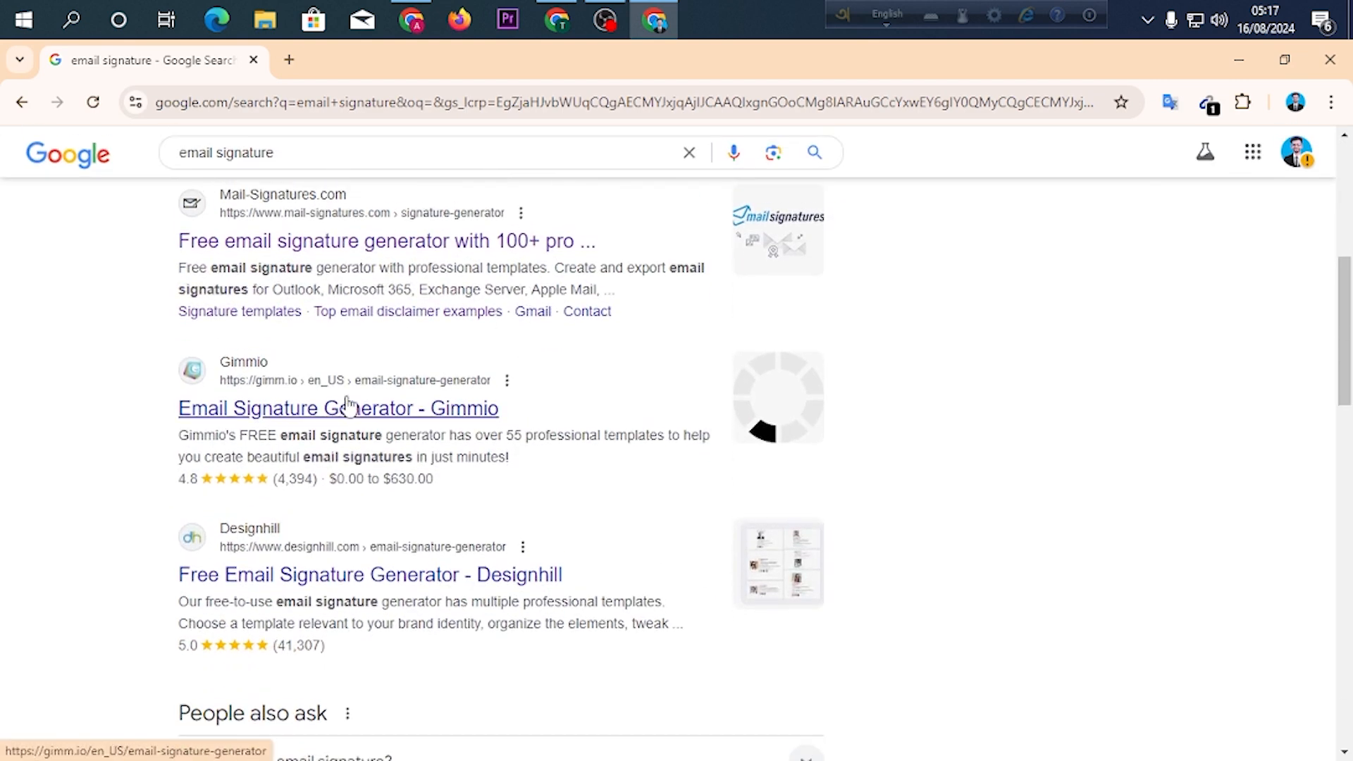
{"action": "scroll", "coordinate": [234, 357], "scroll_direction": "up", "scroll_amount": 1}
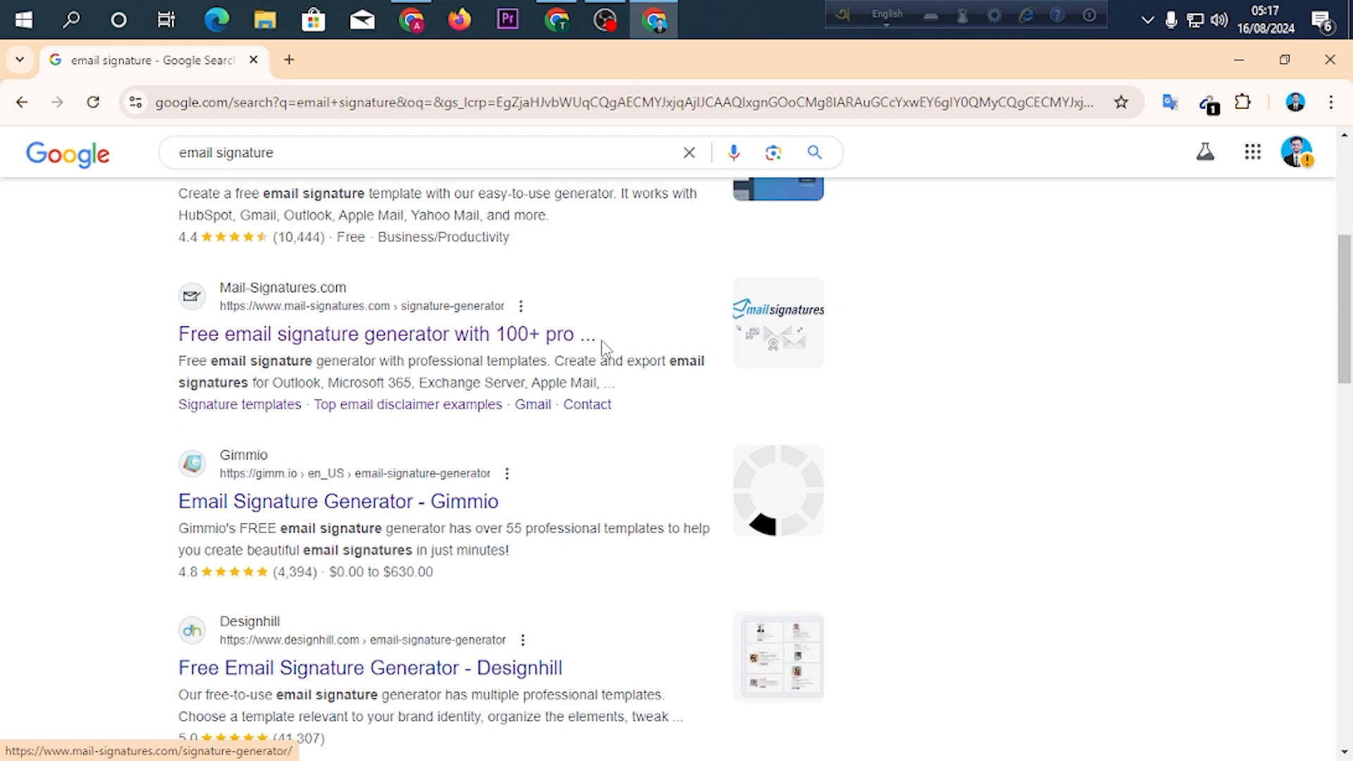
{"action": "left_click", "coordinate": [433, 347]}
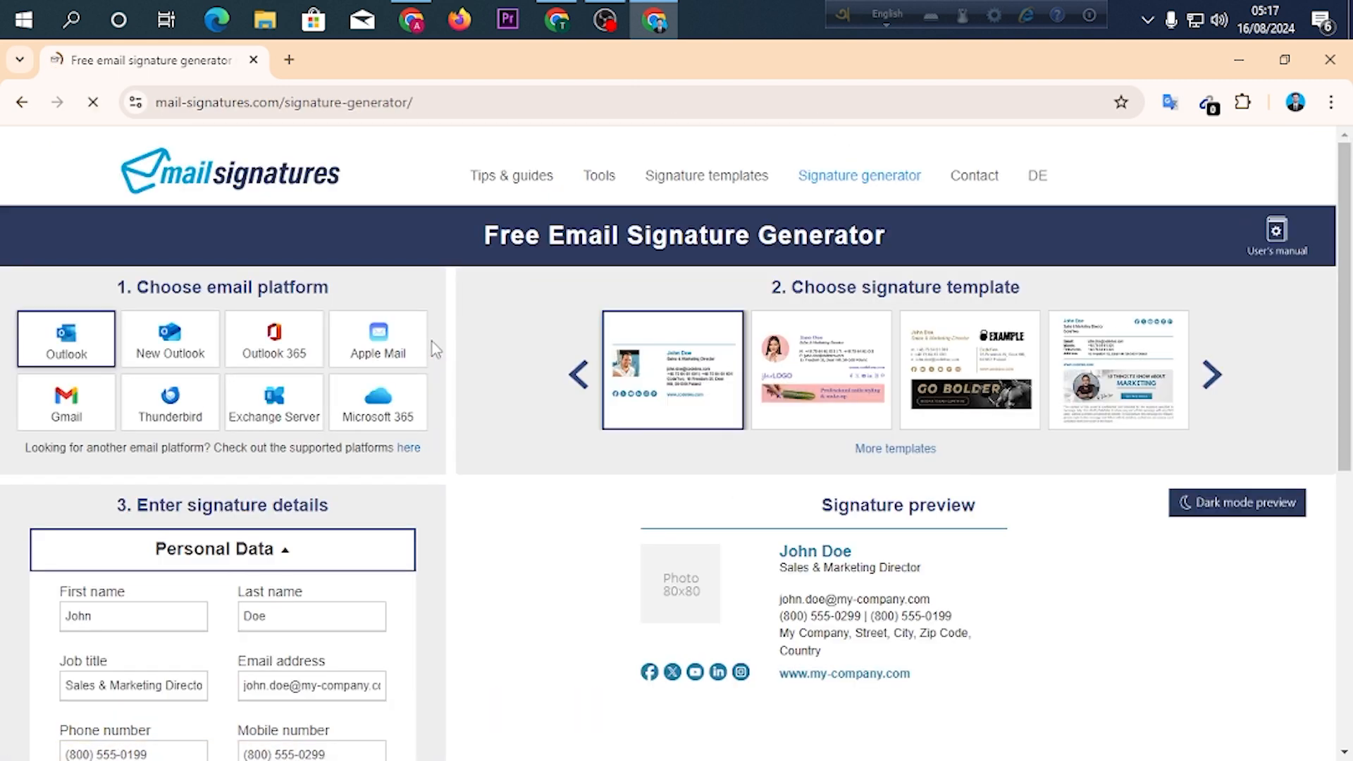
Look over the free email signature generator page, then open the site's signature templates page.
{"action": "scroll", "coordinate": [574, 321], "scroll_direction": "down", "scroll_amount": 6}
{"action": "scroll", "coordinate": [580, 336], "scroll_direction": "up", "scroll_amount": 4}
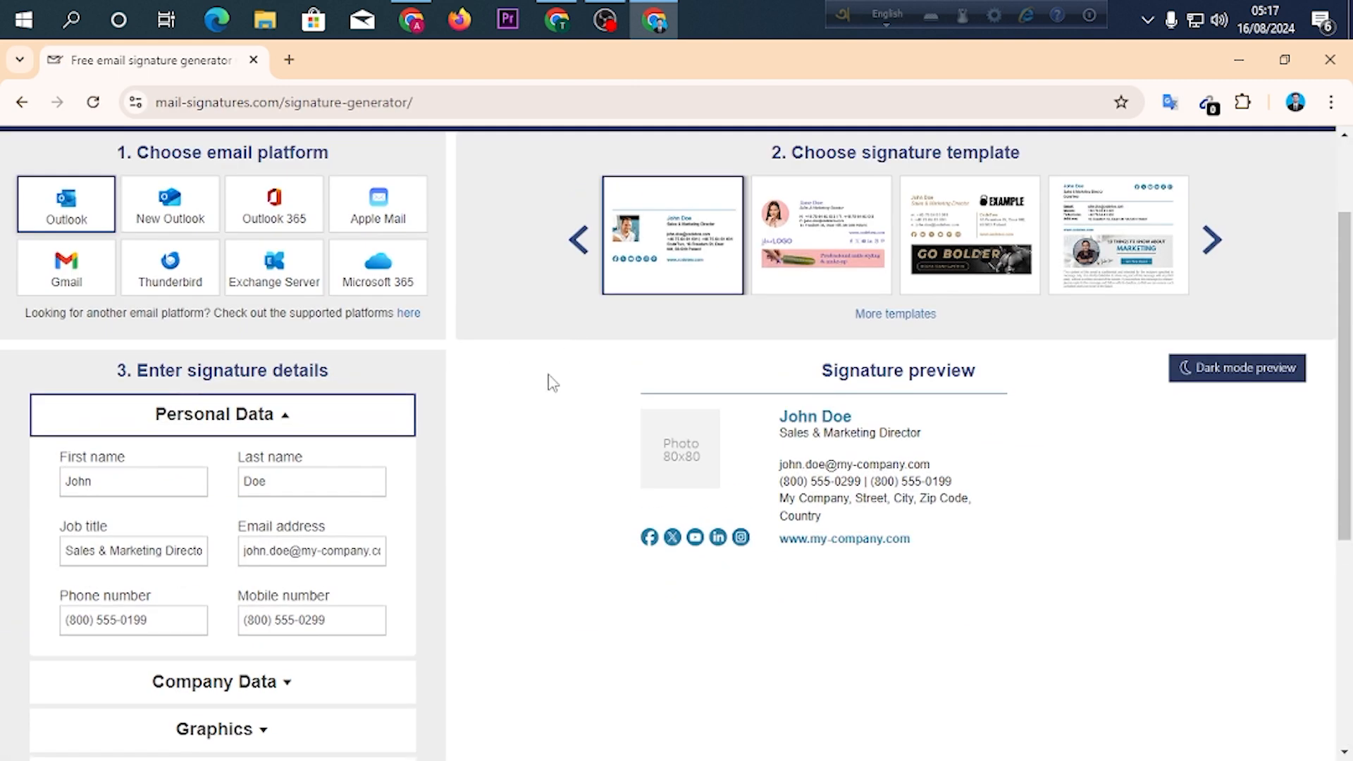
{"action": "scroll", "coordinate": [552, 382], "scroll_direction": "up", "scroll_amount": 2}
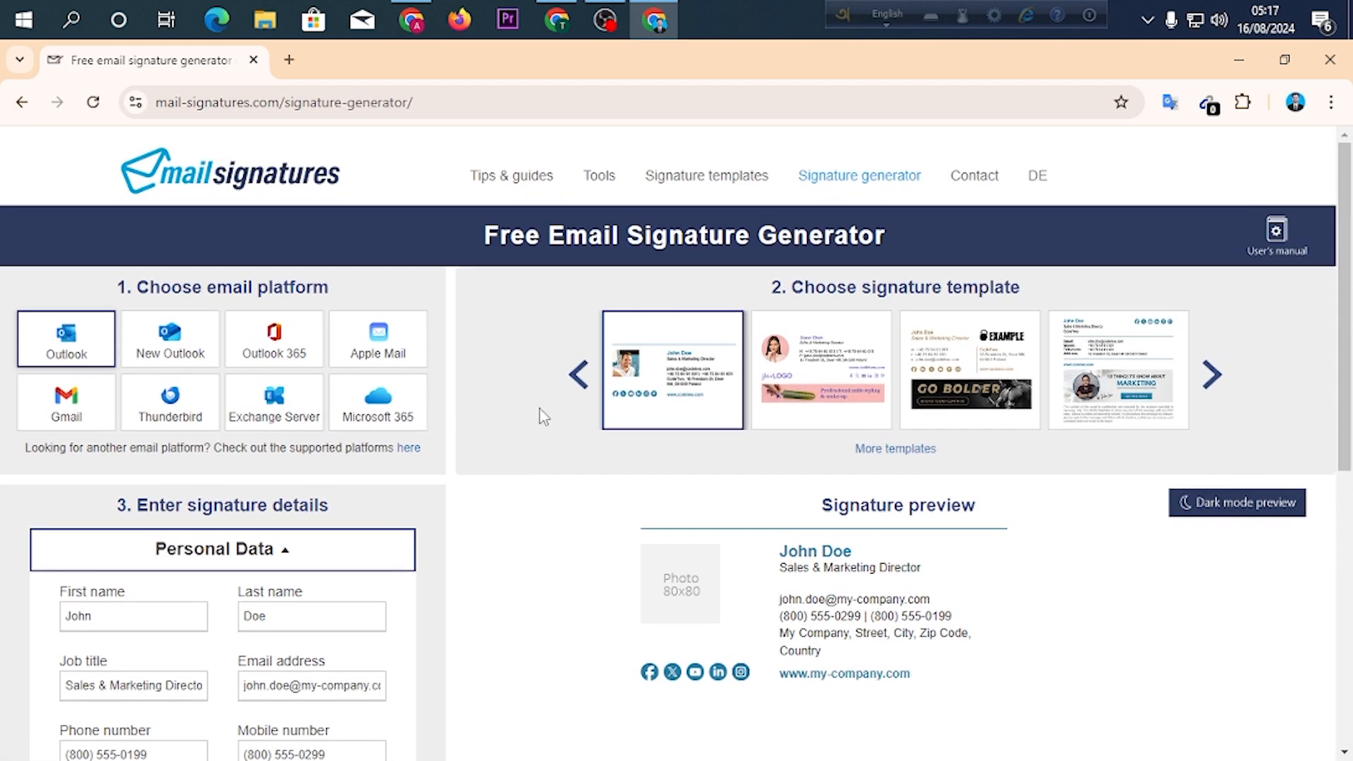
{"action": "left_click", "coordinate": [684, 184]}
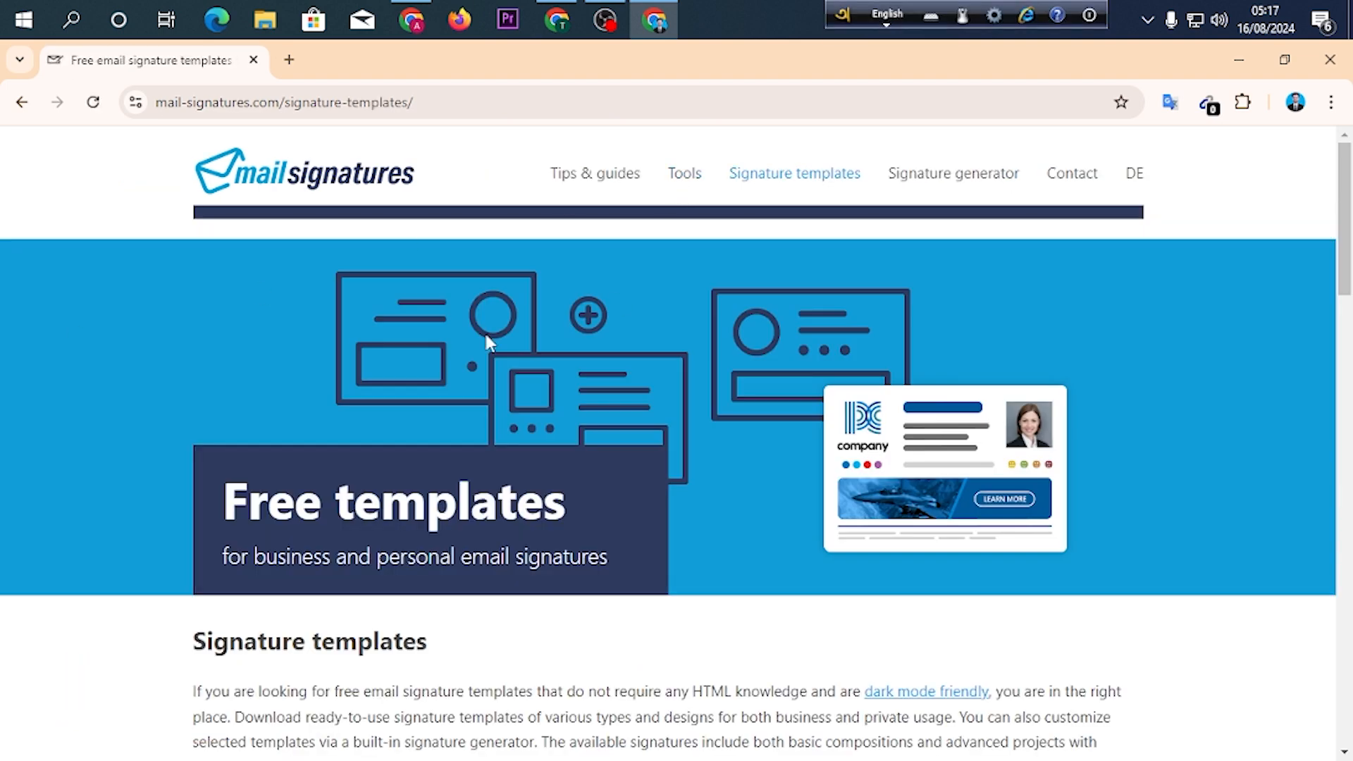
Browse the gallery of free email signature templates and compare the available designs.
{"action": "scroll", "coordinate": [553, 310], "scroll_direction": "down", "scroll_amount": 10}
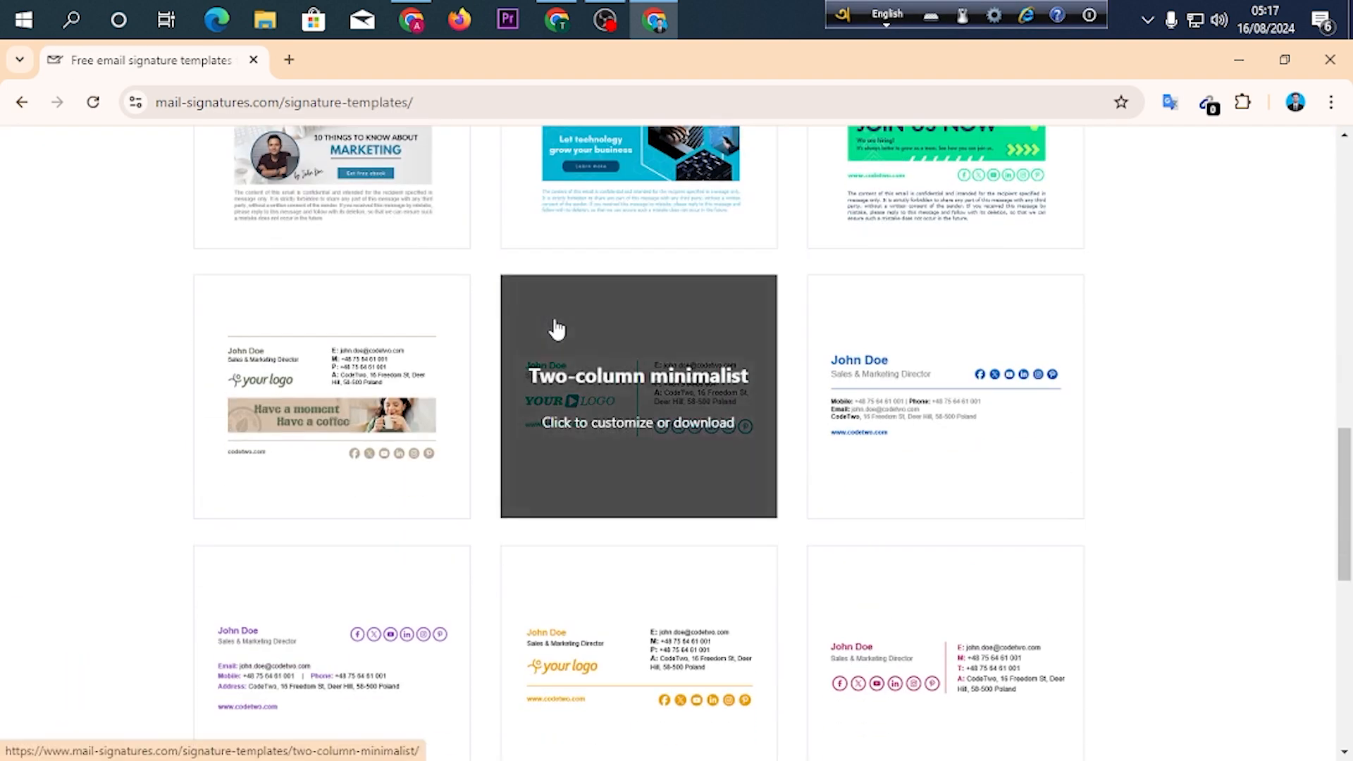
{"action": "scroll", "coordinate": [539, 338], "scroll_direction": "down", "scroll_amount": 10}
{"action": "scroll", "coordinate": [533, 356], "scroll_direction": "up", "scroll_amount": 11}
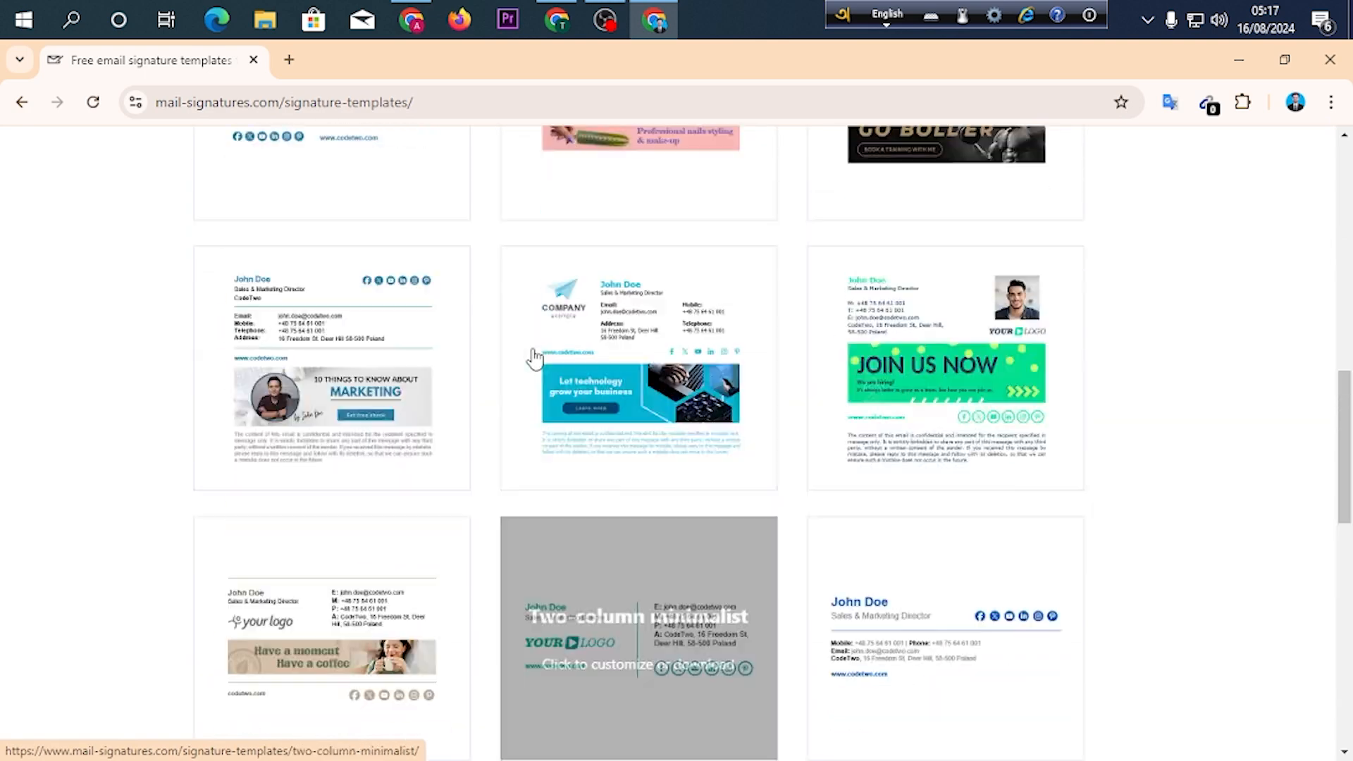
{"action": "scroll", "coordinate": [532, 368], "scroll_direction": "down", "scroll_amount": 3}
{"action": "scroll", "coordinate": [604, 387], "scroll_direction": "up", "scroll_amount": 6}
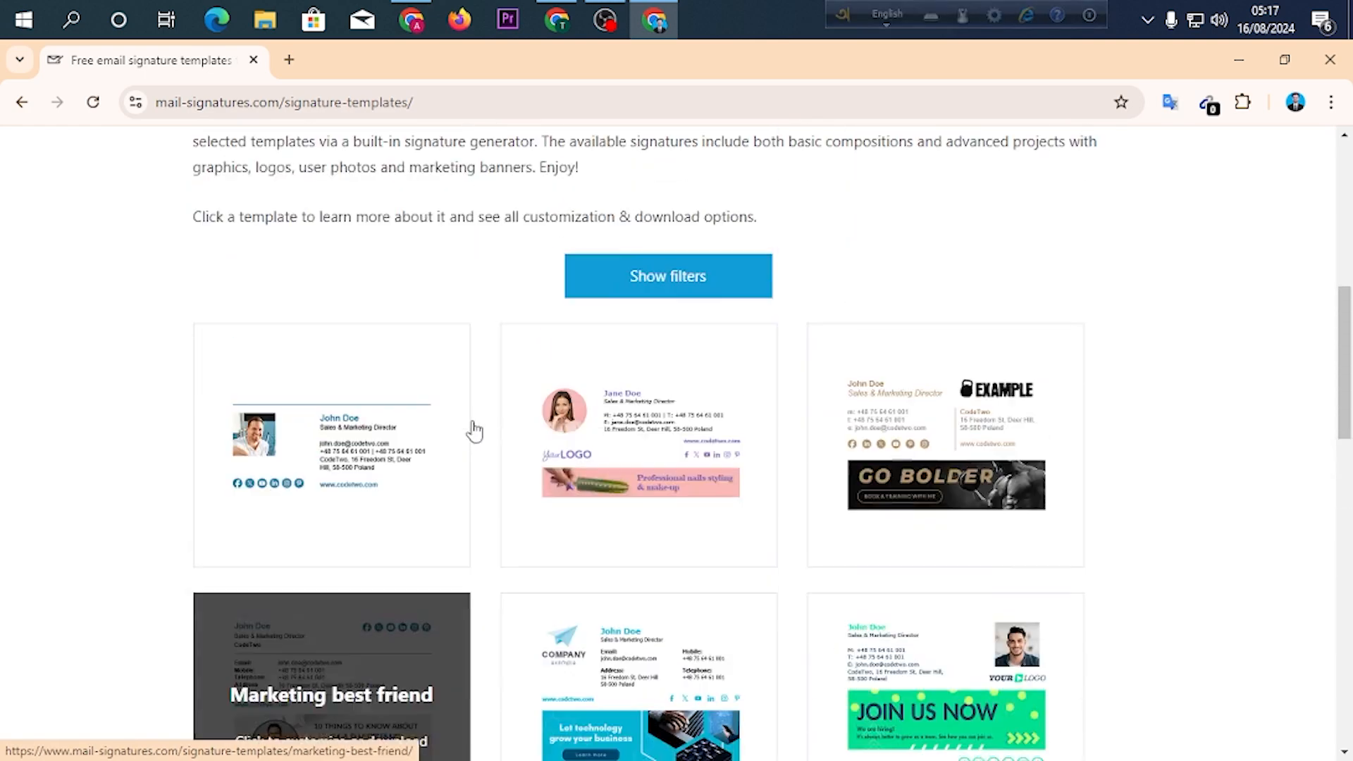
{"action": "scroll", "coordinate": [482, 423], "scroll_direction": "down", "scroll_amount": 5}
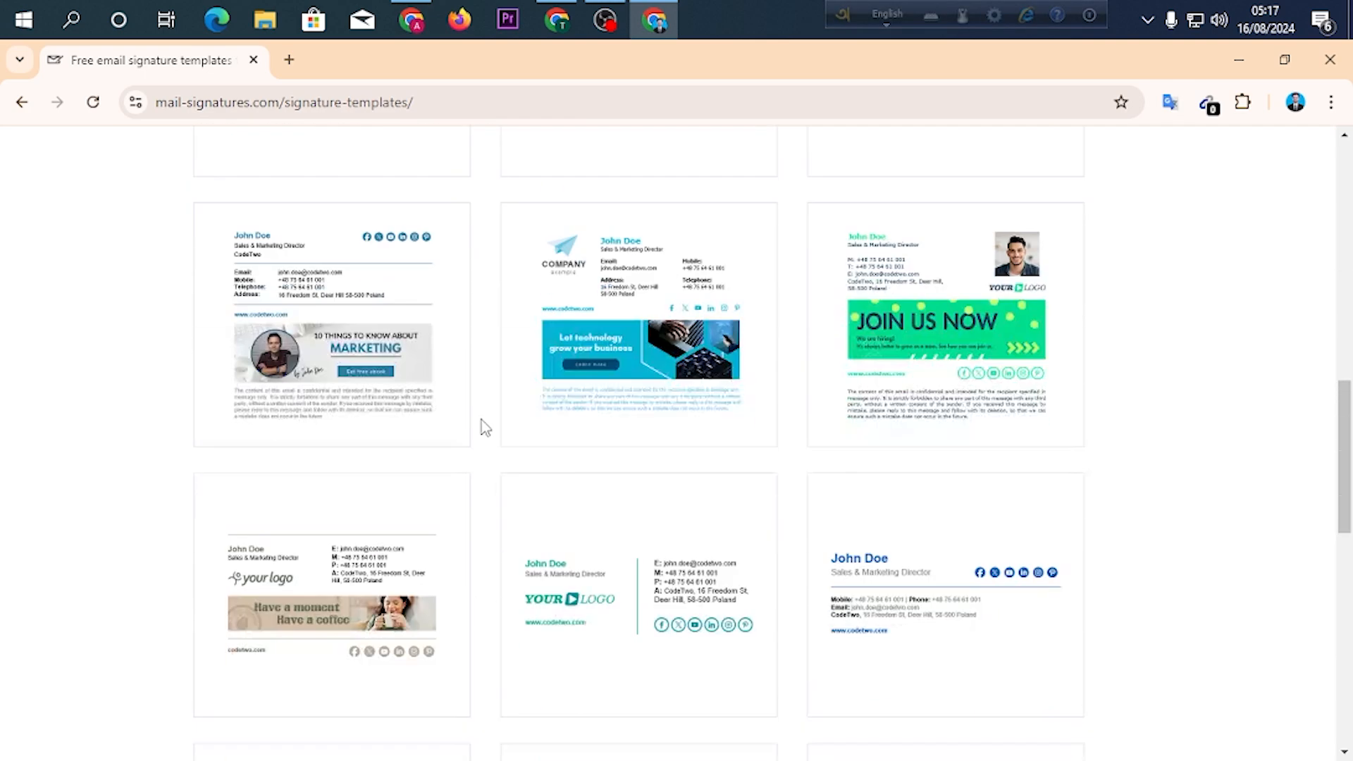
{"action": "scroll", "coordinate": [543, 505], "scroll_direction": "down", "scroll_amount": 2}
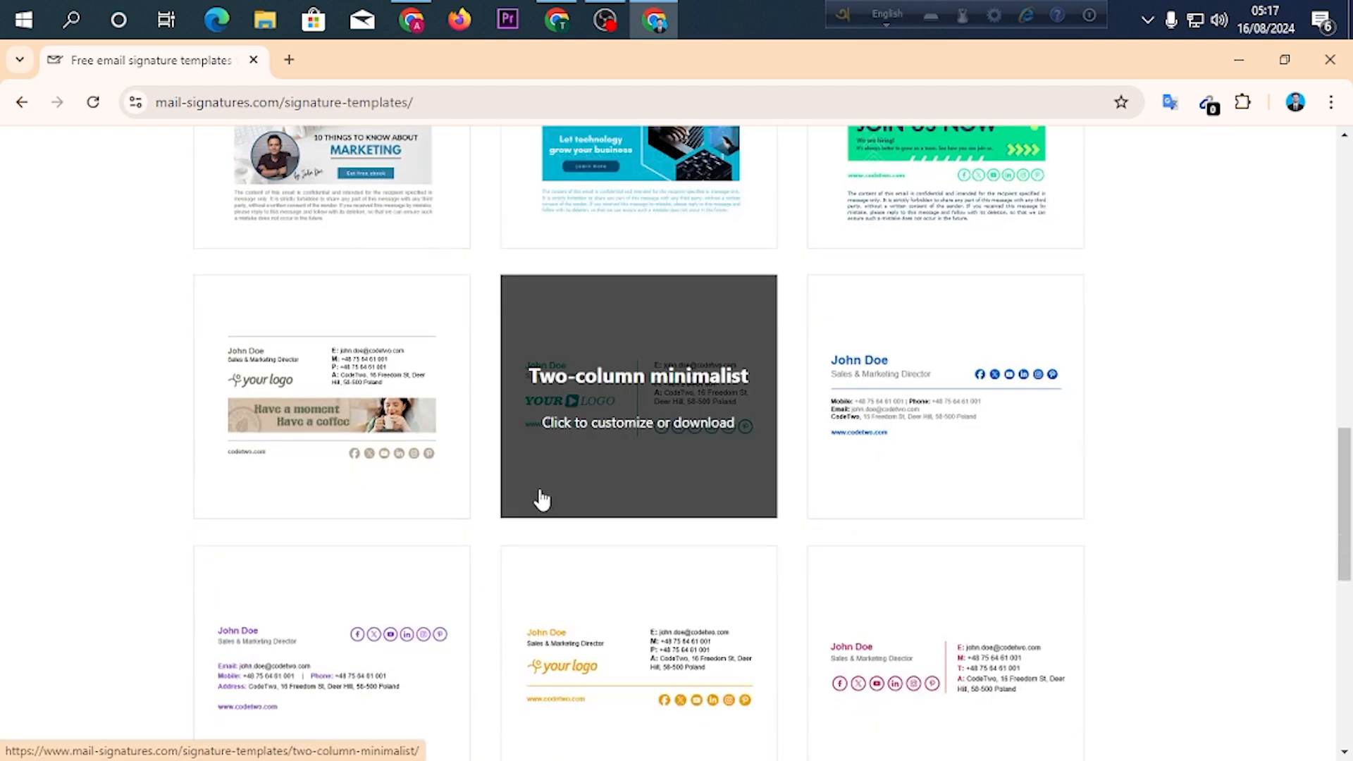
{"action": "scroll", "coordinate": [472, 504], "scroll_direction": "up", "scroll_amount": 14}
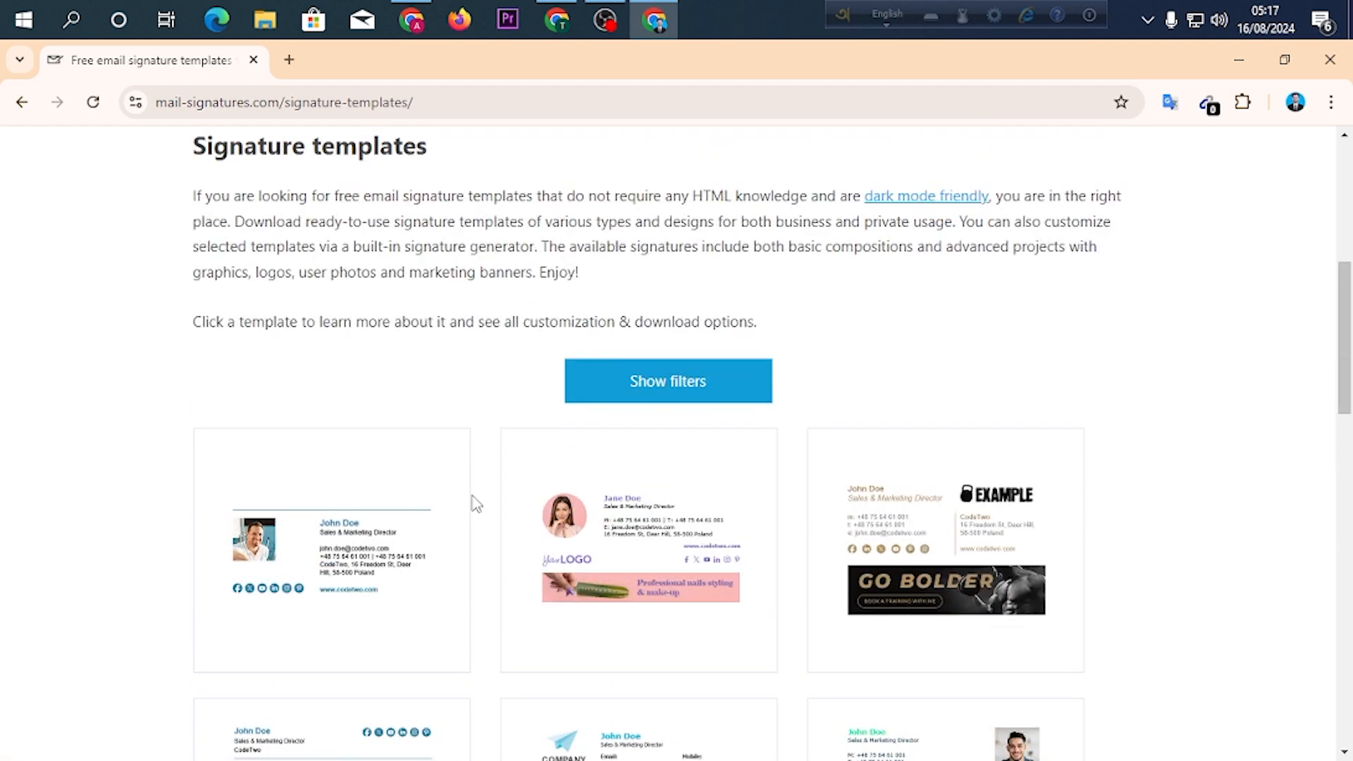
{"action": "scroll", "coordinate": [476, 496], "scroll_direction": "down", "scroll_amount": 5}
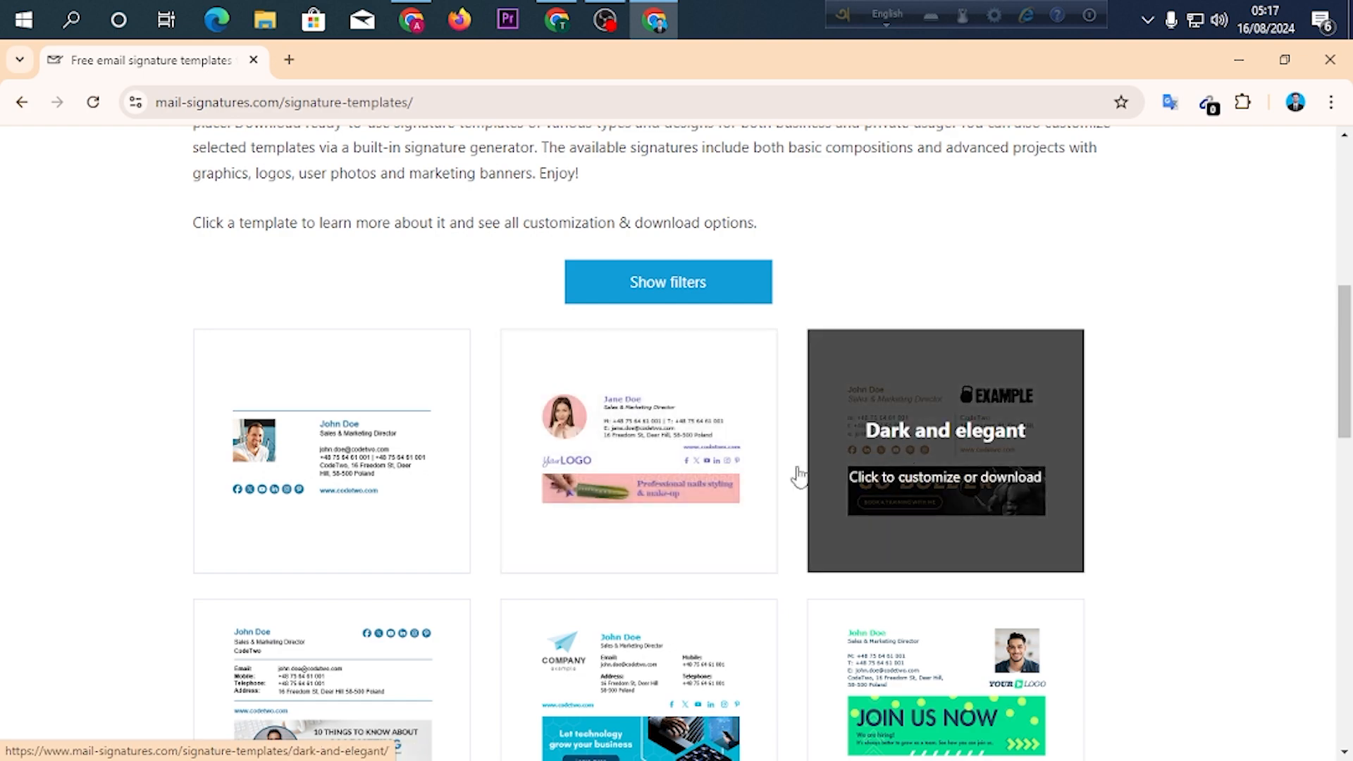
Choose the "Marketing best friend" template from the gallery and open it for editing in the signature generator.
{"action": "scroll", "coordinate": [332, 476], "scroll_direction": "down", "scroll_amount": 4}
{"action": "scroll", "coordinate": [580, 453], "scroll_direction": "up", "scroll_amount": 4}
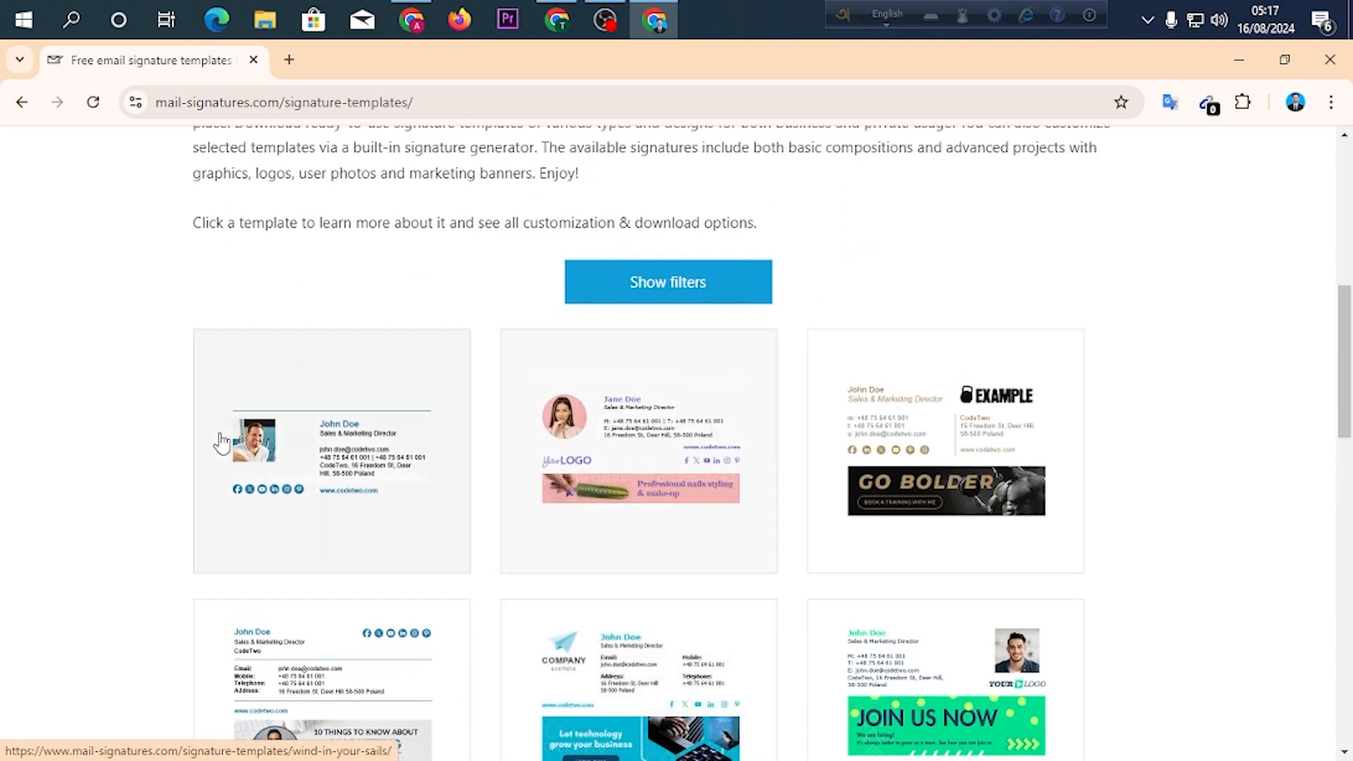
{"action": "scroll", "coordinate": [583, 474], "scroll_direction": "down", "scroll_amount": 5}
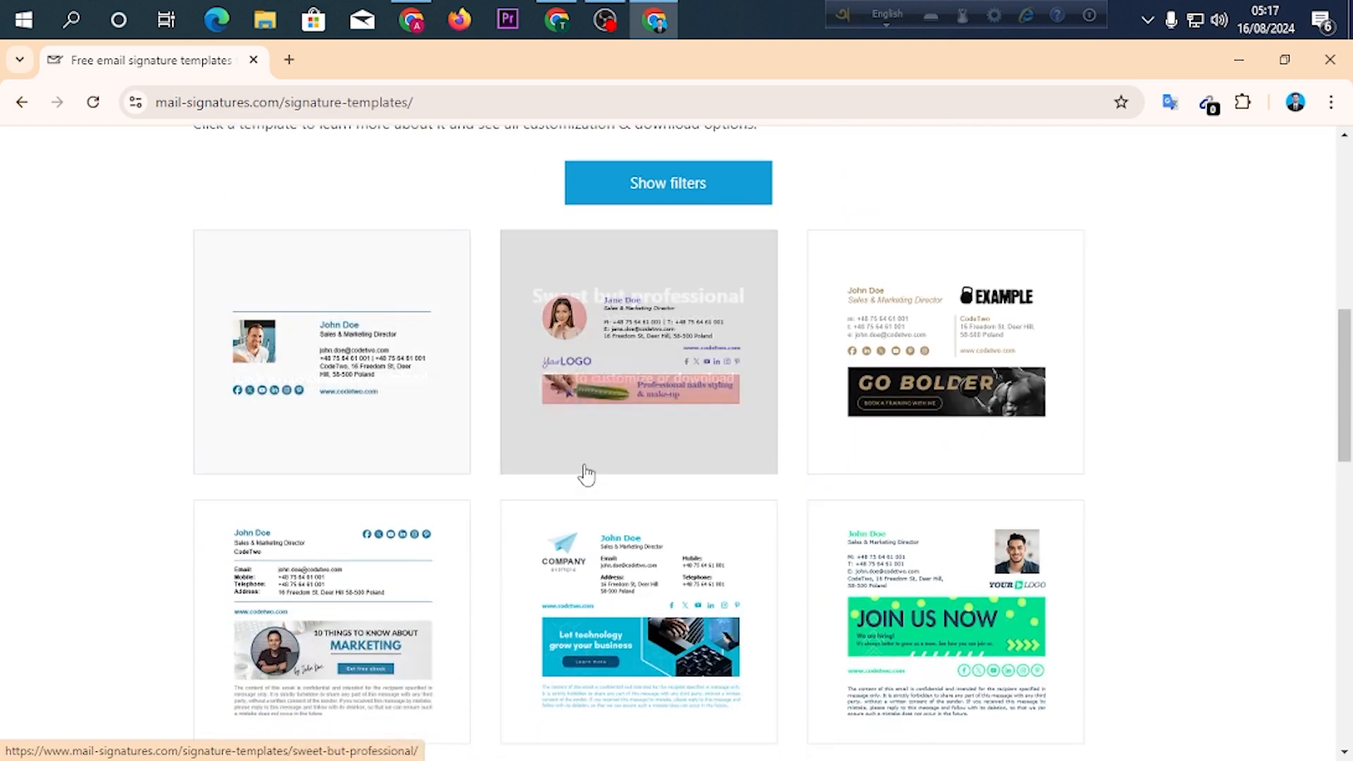
{"action": "left_click", "coordinate": [319, 366]}
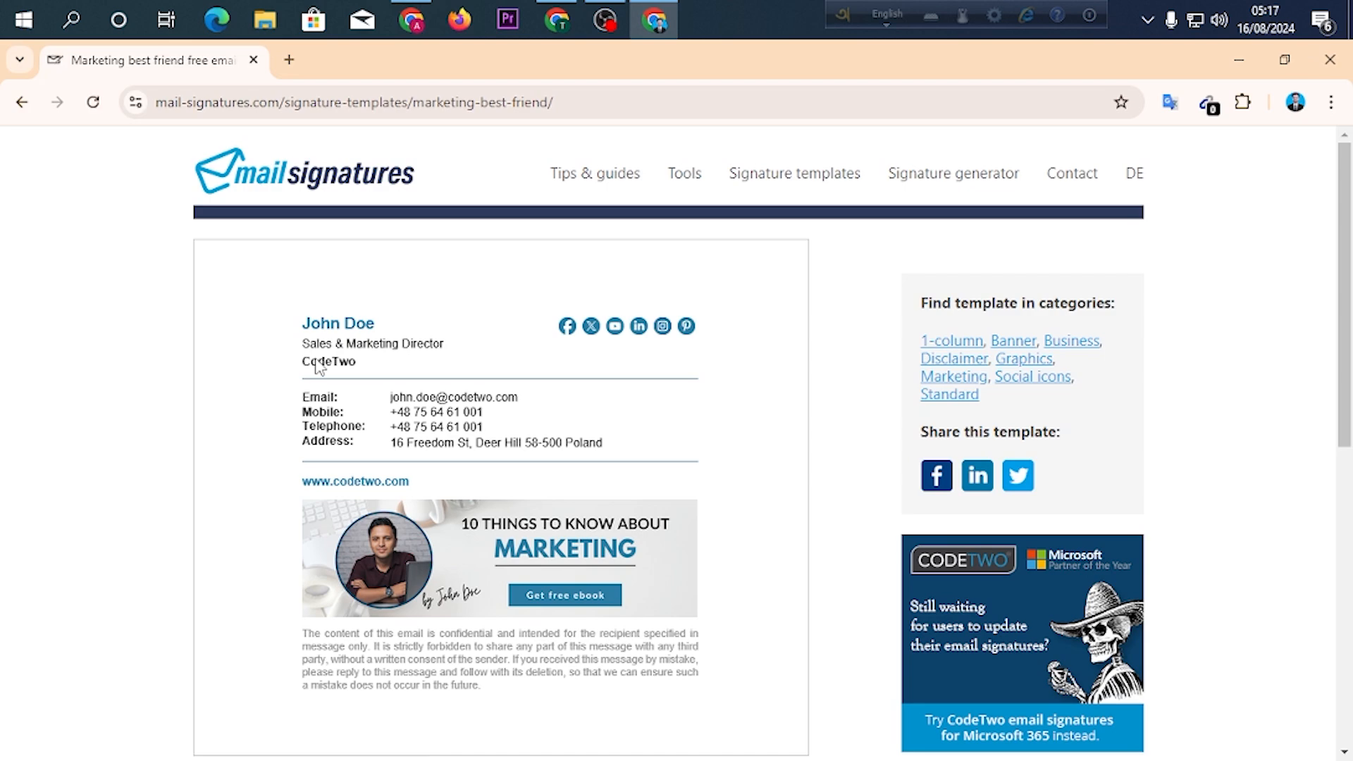
{"action": "scroll", "coordinate": [623, 323], "scroll_direction": "down", "scroll_amount": 3}
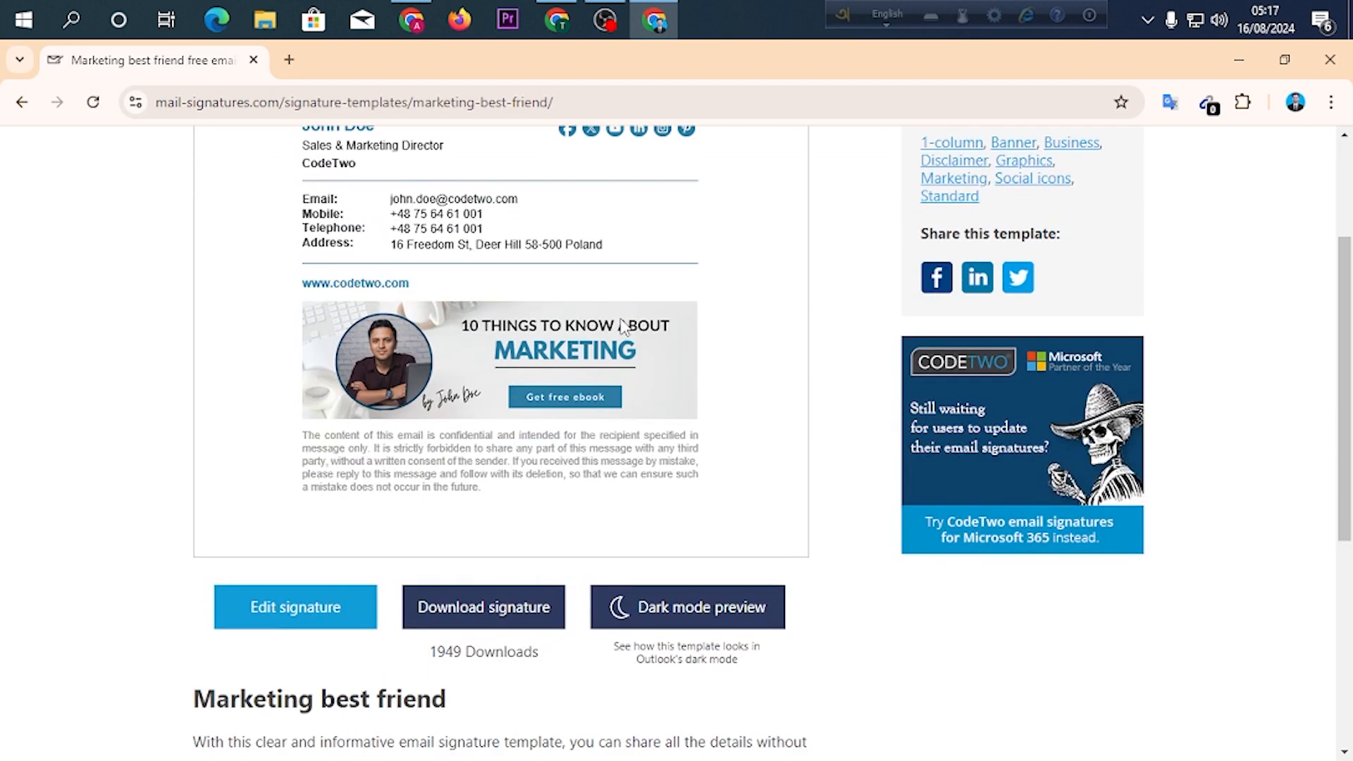
{"action": "scroll", "coordinate": [623, 323], "scroll_direction": "down", "scroll_amount": 3}
{"action": "left_click", "coordinate": [285, 419]}
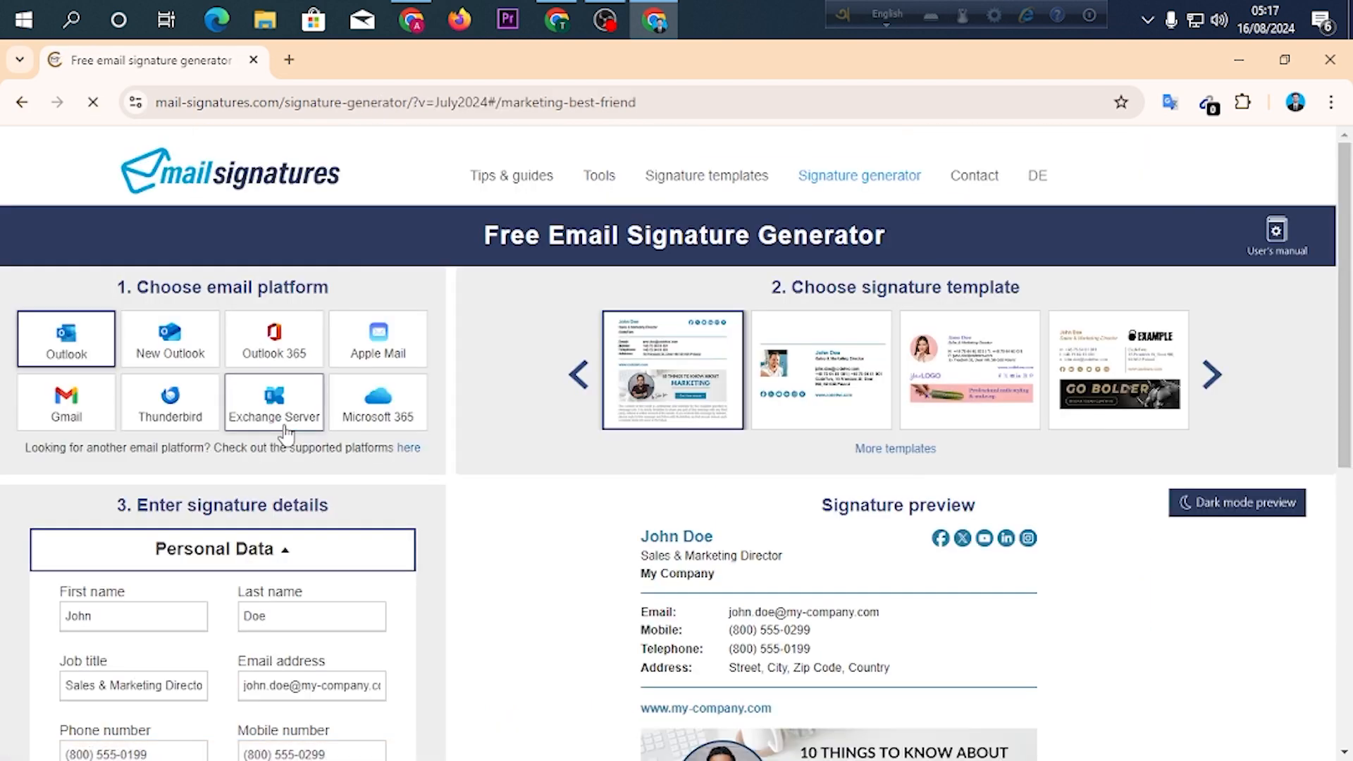
Examine the editable personal data fields and the matching contact details in the signature preview.
{"action": "scroll", "coordinate": [543, 315], "scroll_direction": "down", "scroll_amount": 4}
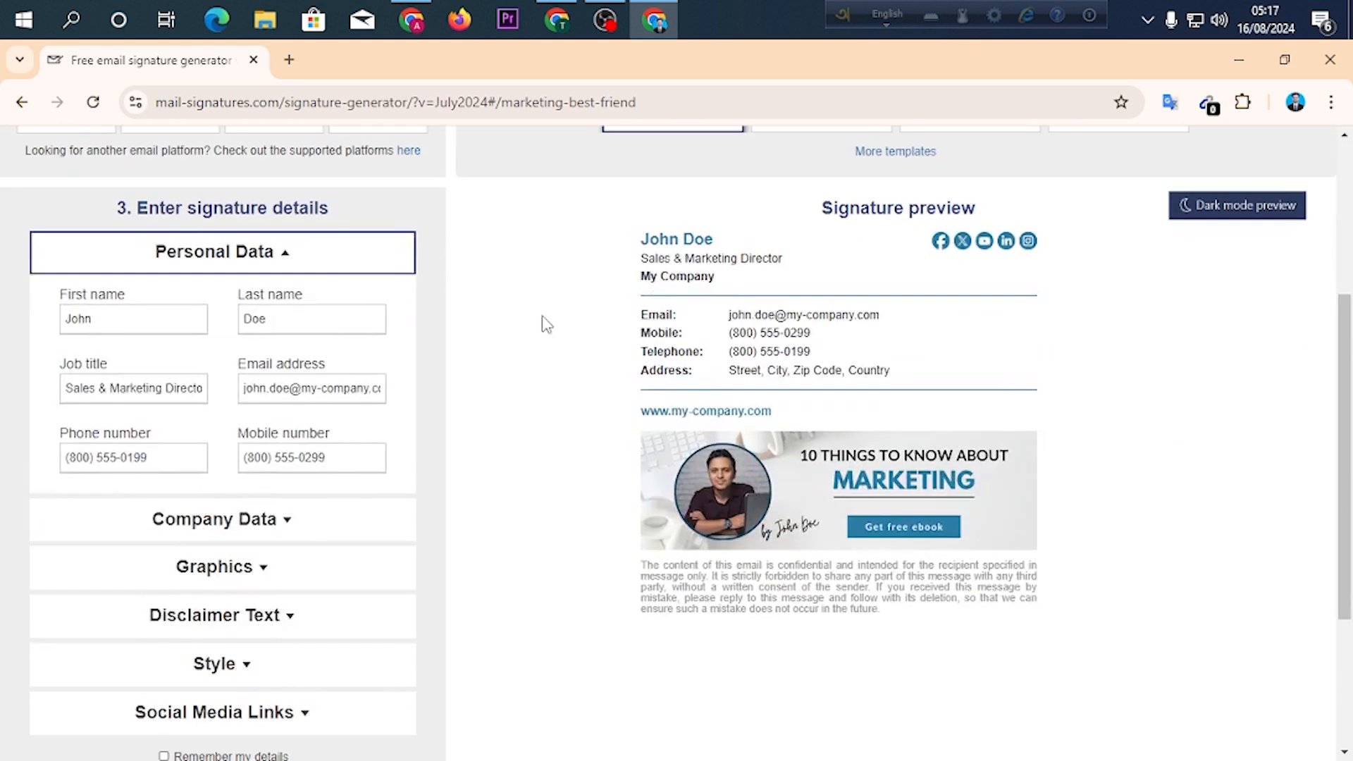
{"action": "double_click", "coordinate": [107, 321]}
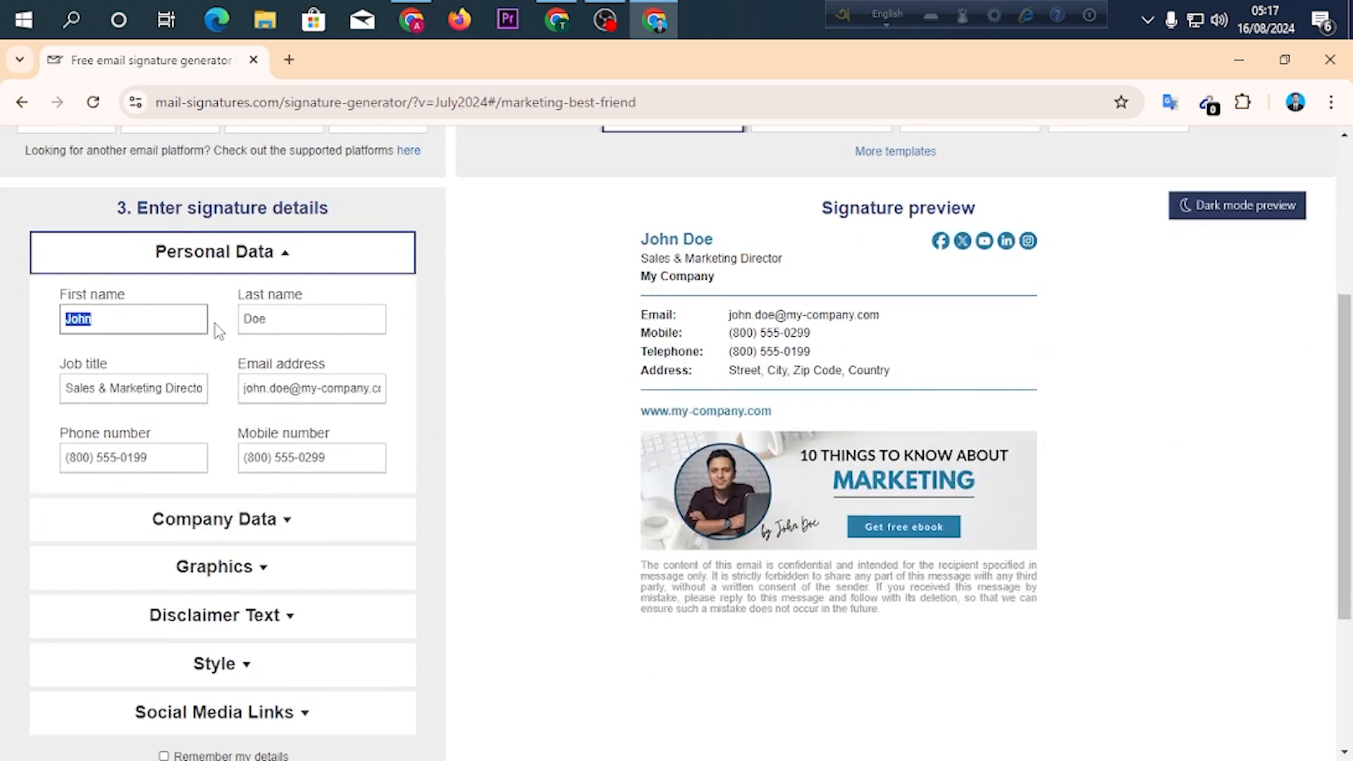
{"action": "double_click", "coordinate": [268, 324]}
{"action": "left_click", "coordinate": [161, 384]}
{"action": "left_click", "coordinate": [271, 396]}
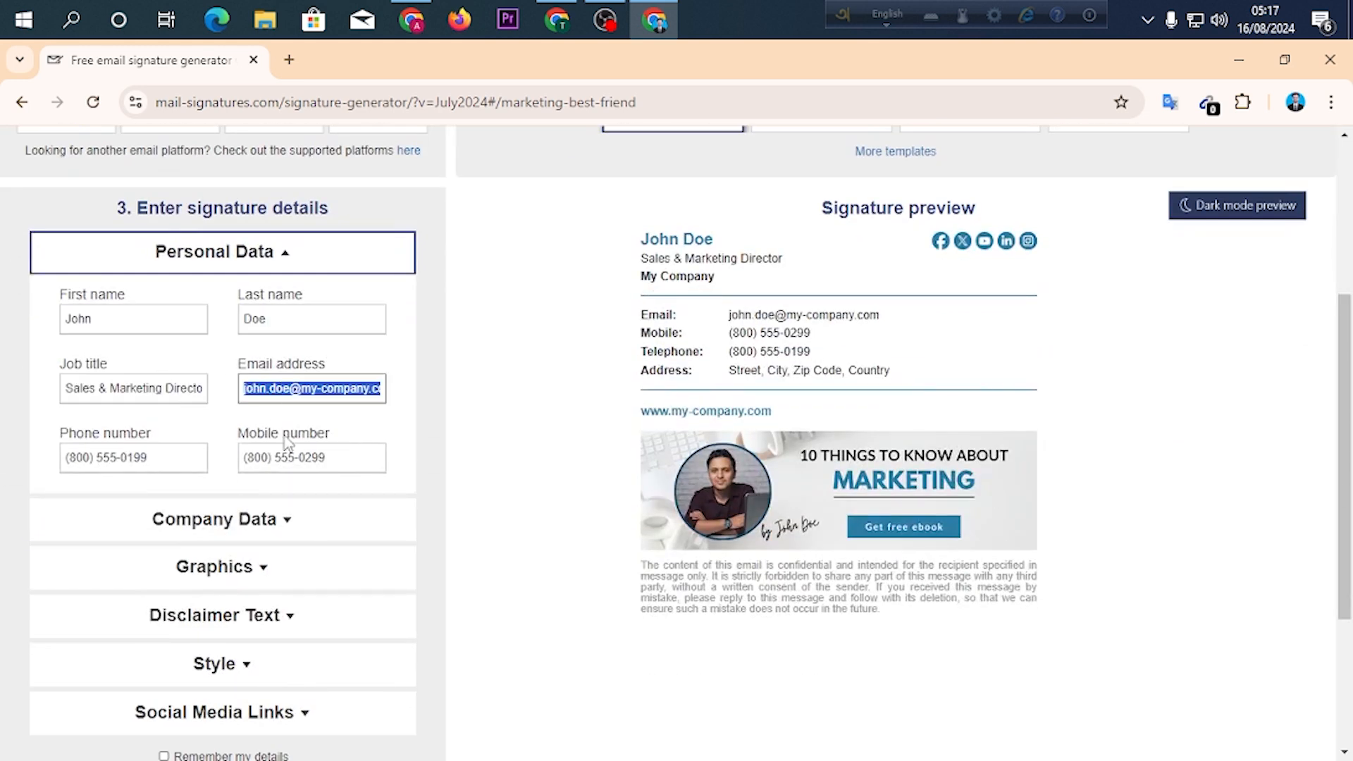
{"action": "left_click", "coordinate": [287, 457]}
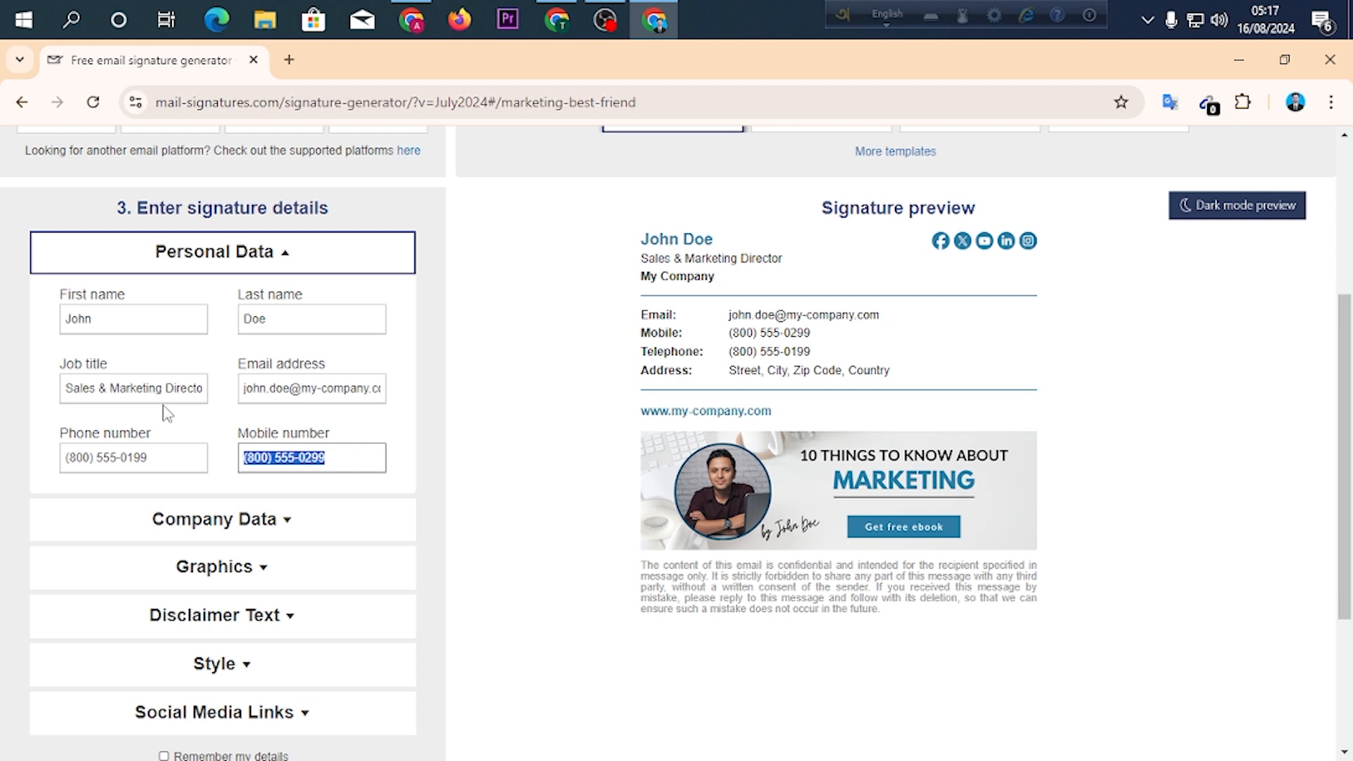
{"action": "left_click_drag", "start_coordinate": [627, 250], "coordinate": [822, 371]}
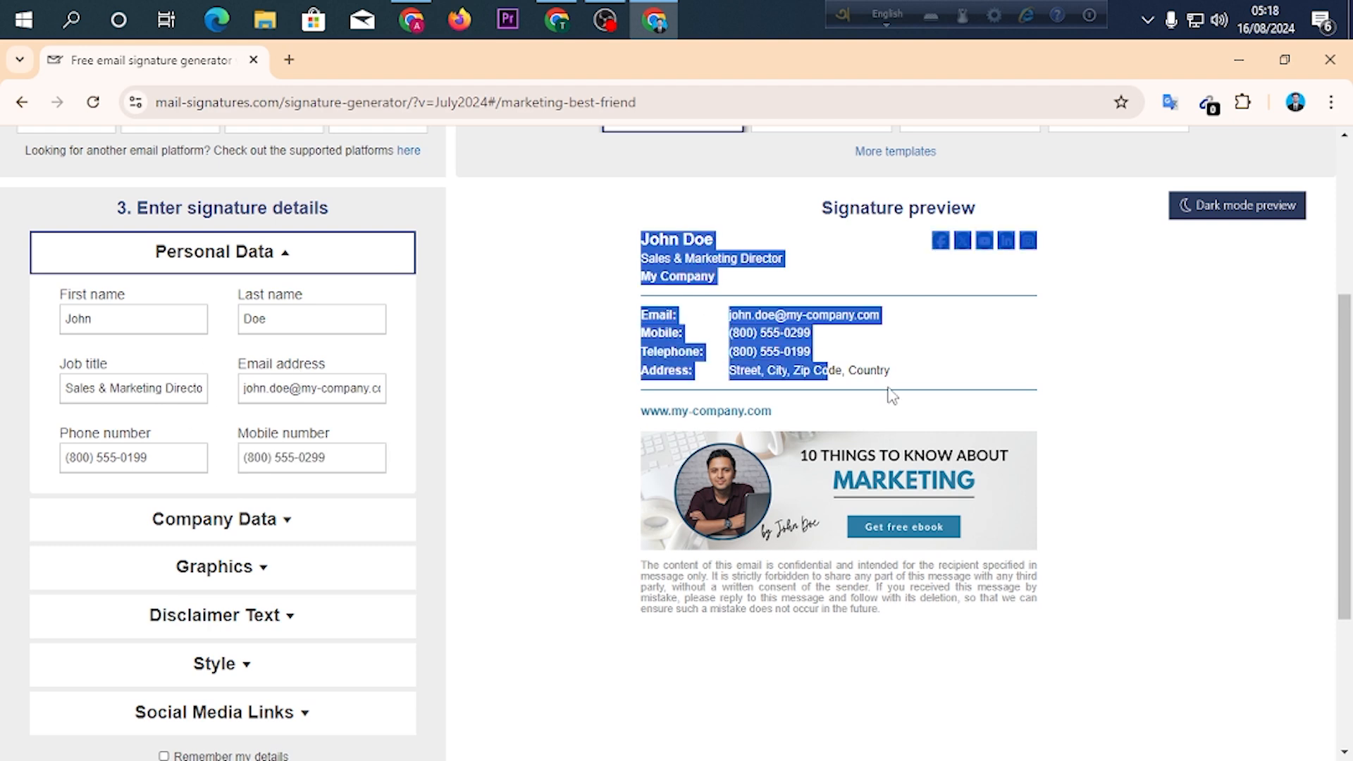
{"action": "left_click", "coordinate": [504, 372]}
Replace the sample first and last name with the signature owner's own name and check it in the preview.
{"action": "left_click", "coordinate": [107, 325]}
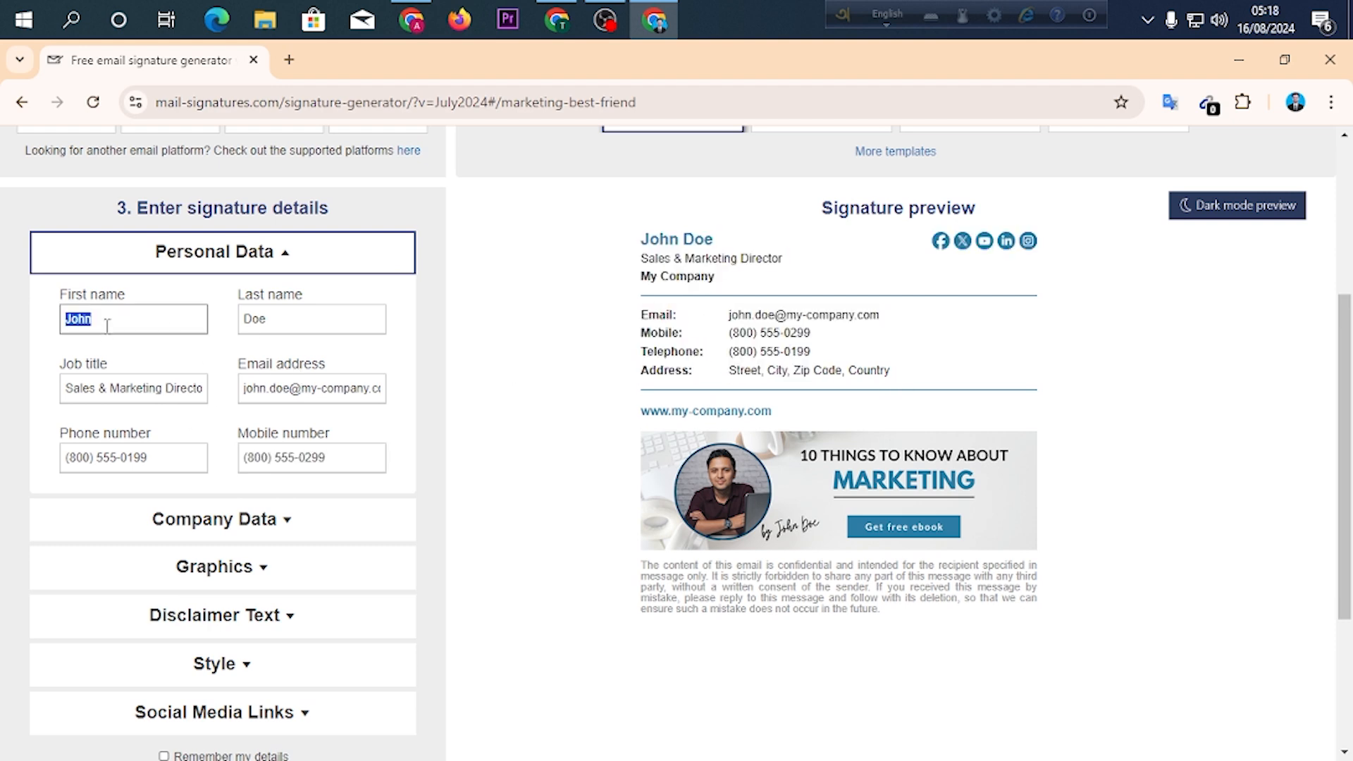
{"action": "type", "text": "Alamg"}
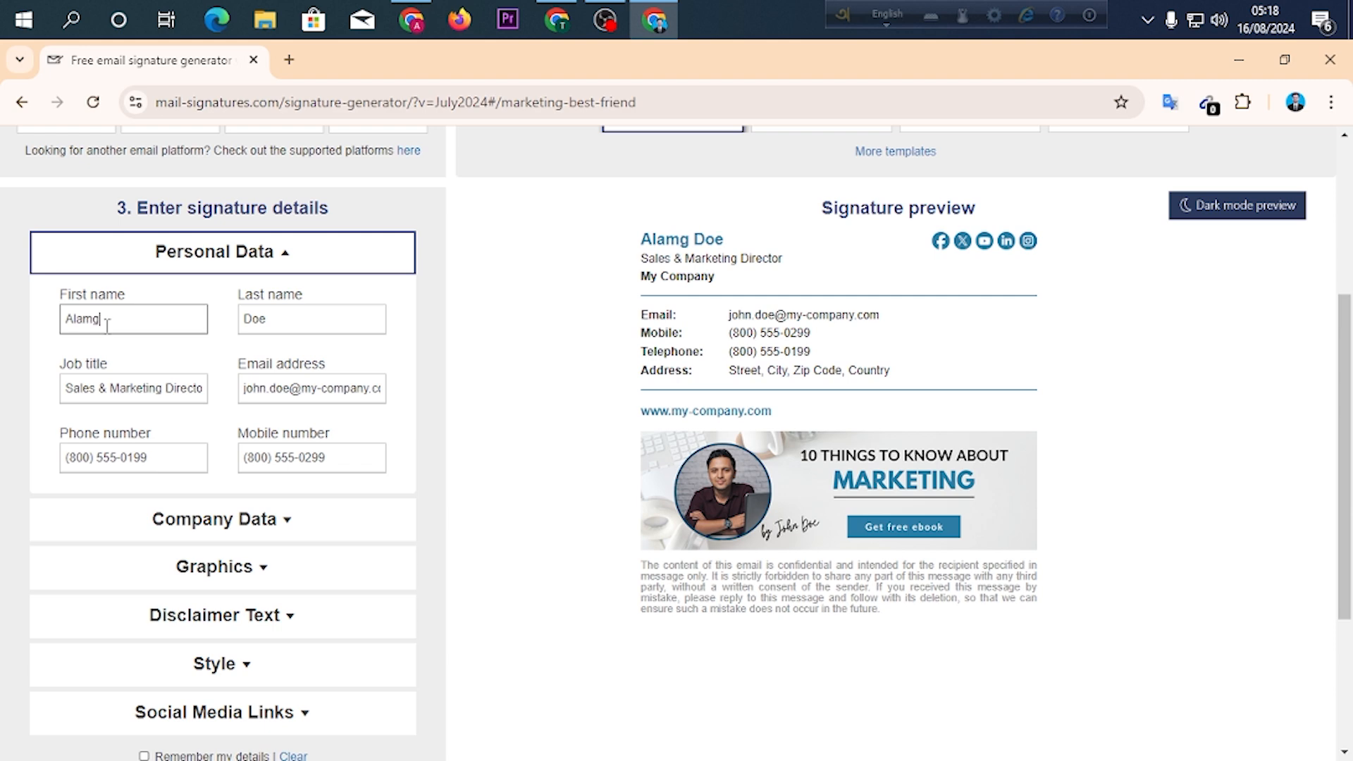
{"action": "type", "text": "ir"}
{"action": "left_click", "coordinate": [252, 314]}
{"action": "type", "text": "H"}
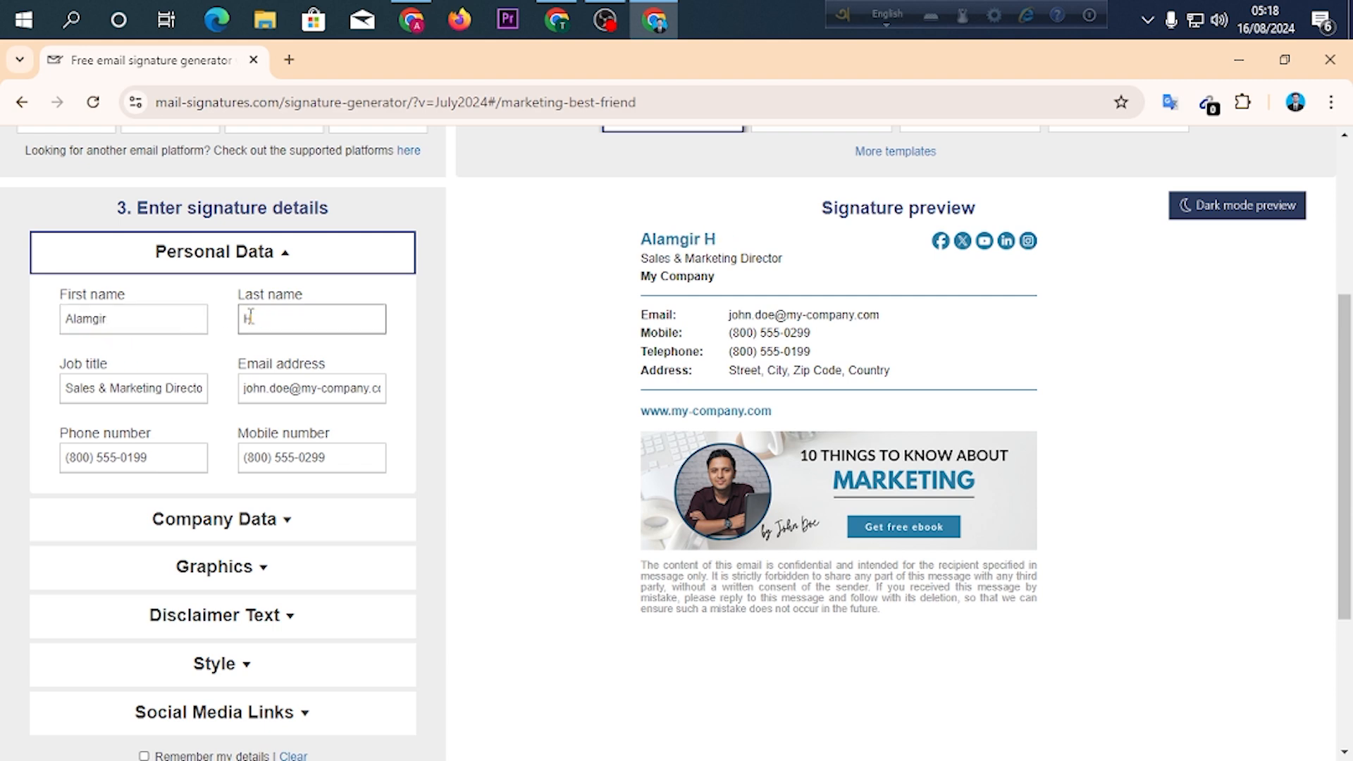
{"action": "type", "text": "ossan"}
{"action": "left_click_drag", "start_coordinate": [626, 238], "coordinate": [763, 245]}
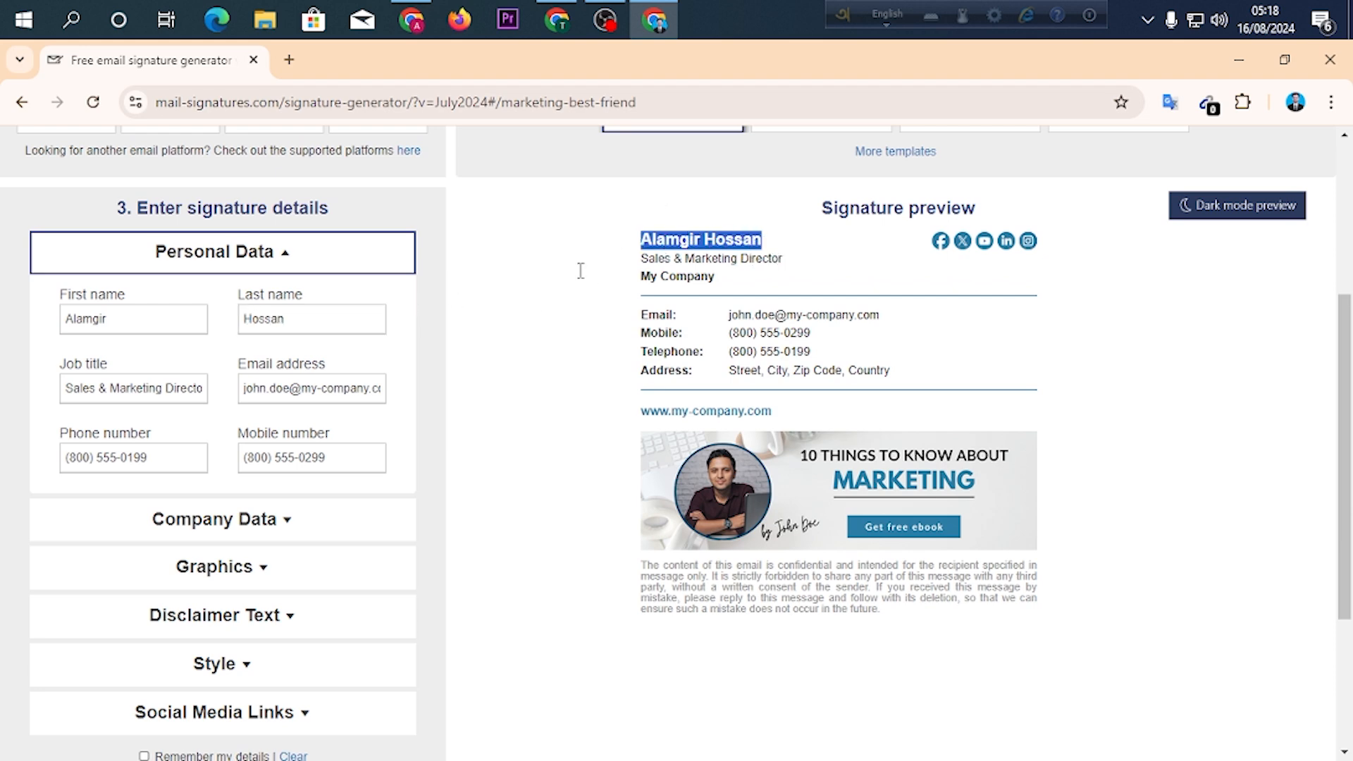
Set the job title to "YouTube SEO Expert".
{"action": "triple_click", "coordinate": [123, 400]}
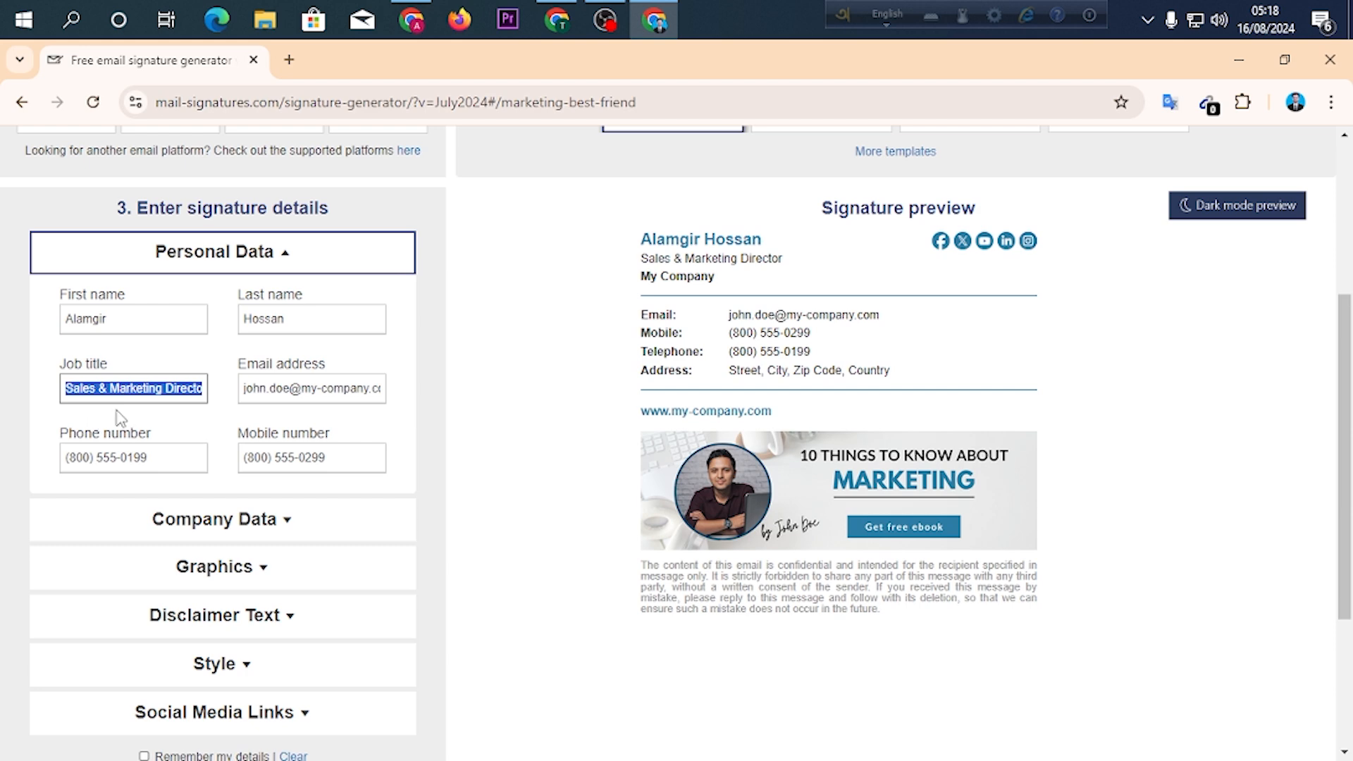
{"action": "type", "text": "YouTube SEO eXPERT"}
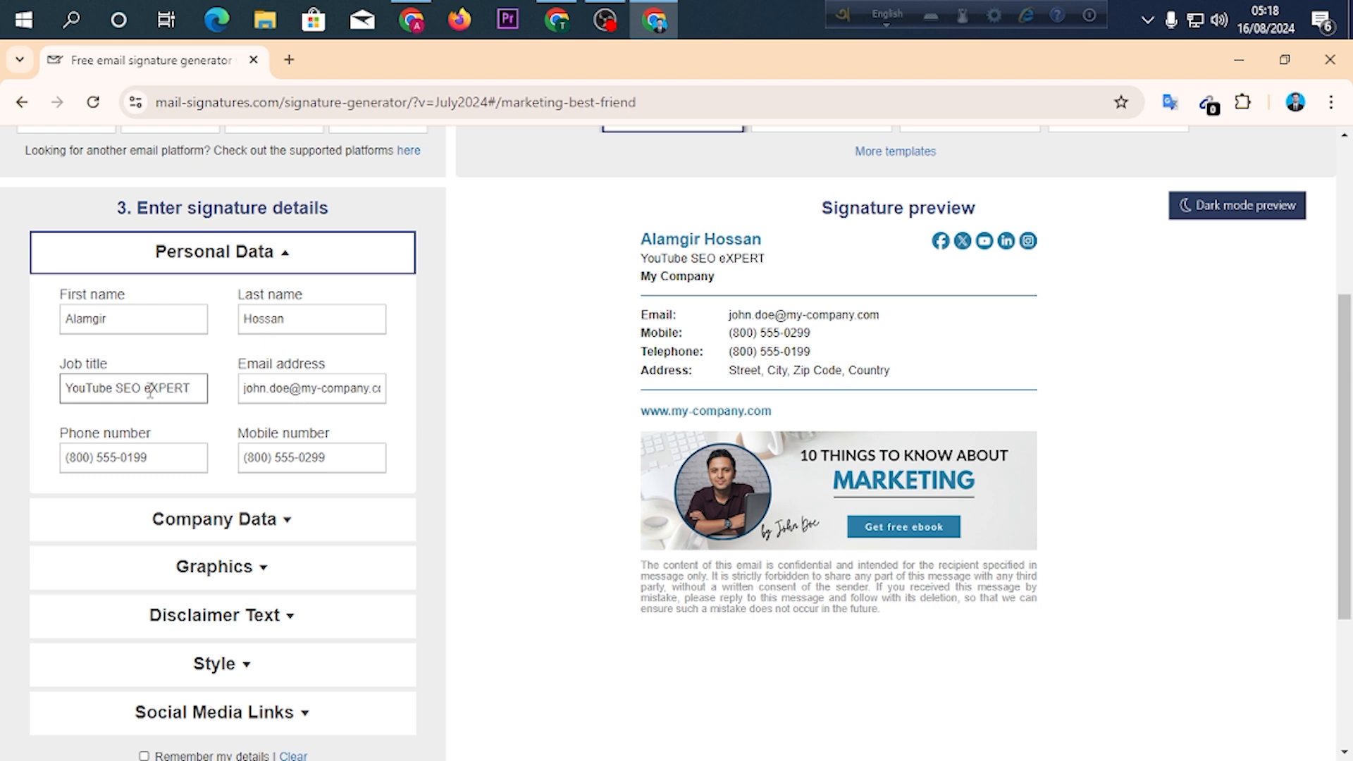
{"action": "left_click_drag", "start_coordinate": [145, 387], "coordinate": [225, 388]}
{"action": "type", "text": "E"}
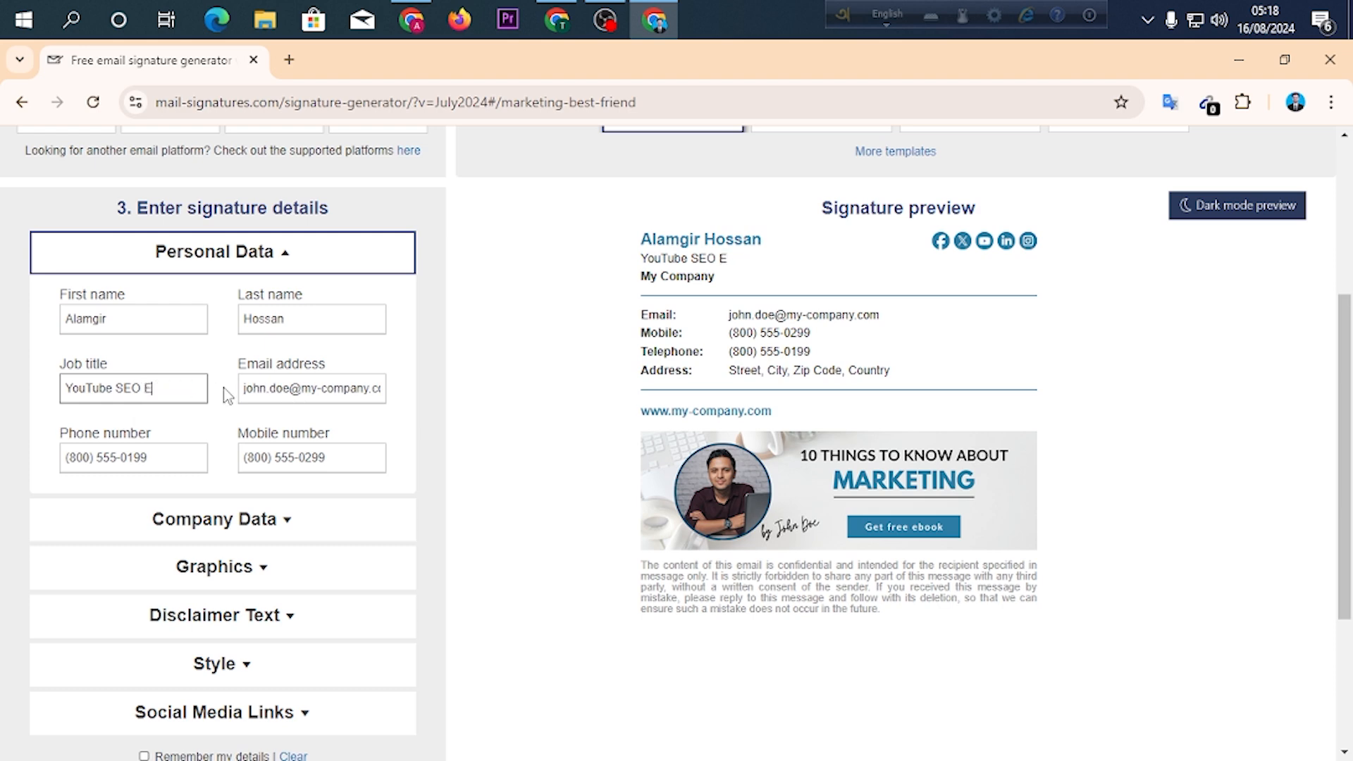
{"action": "type", "text": "xpert"}
Fill in the owner's e-mail address and phone number using the browser's saved autofill entry.
{"action": "key", "text": "Tab"}
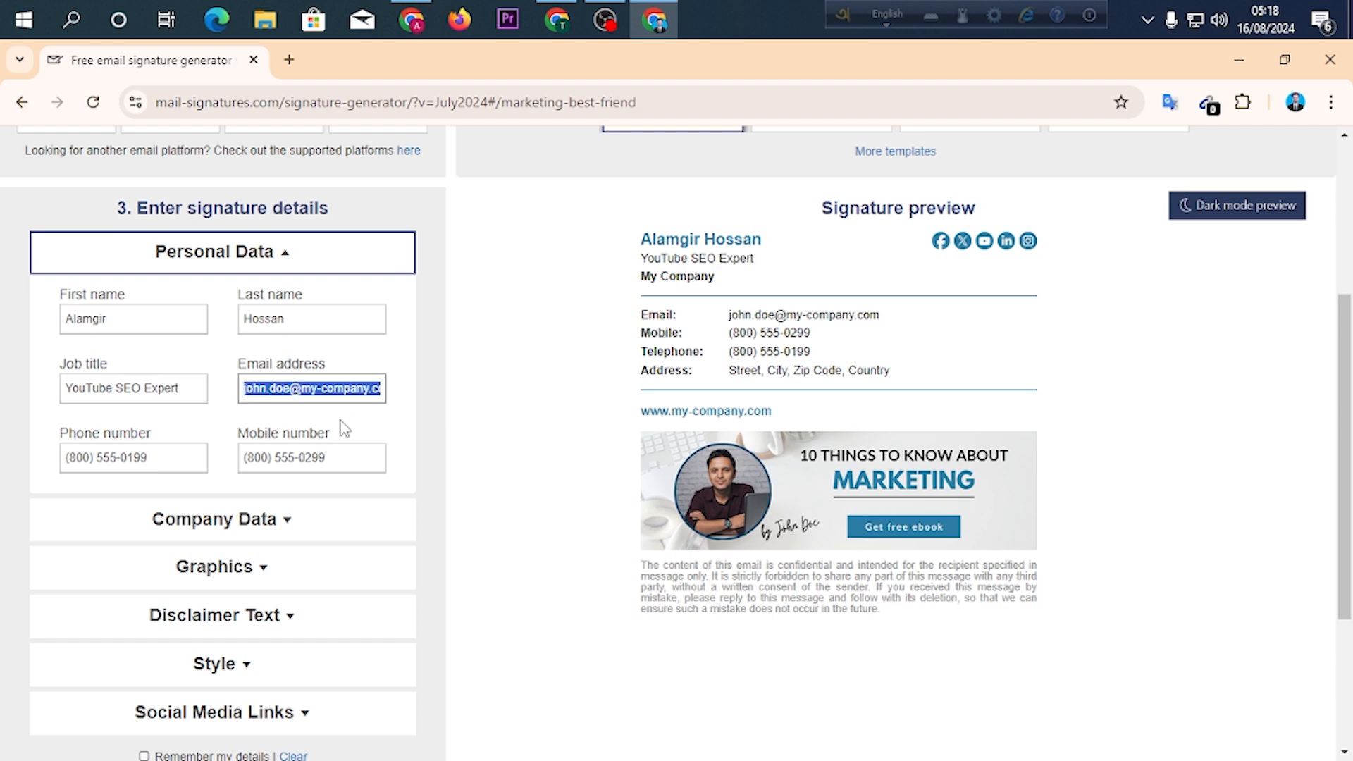
{"action": "type", "text": "a"}
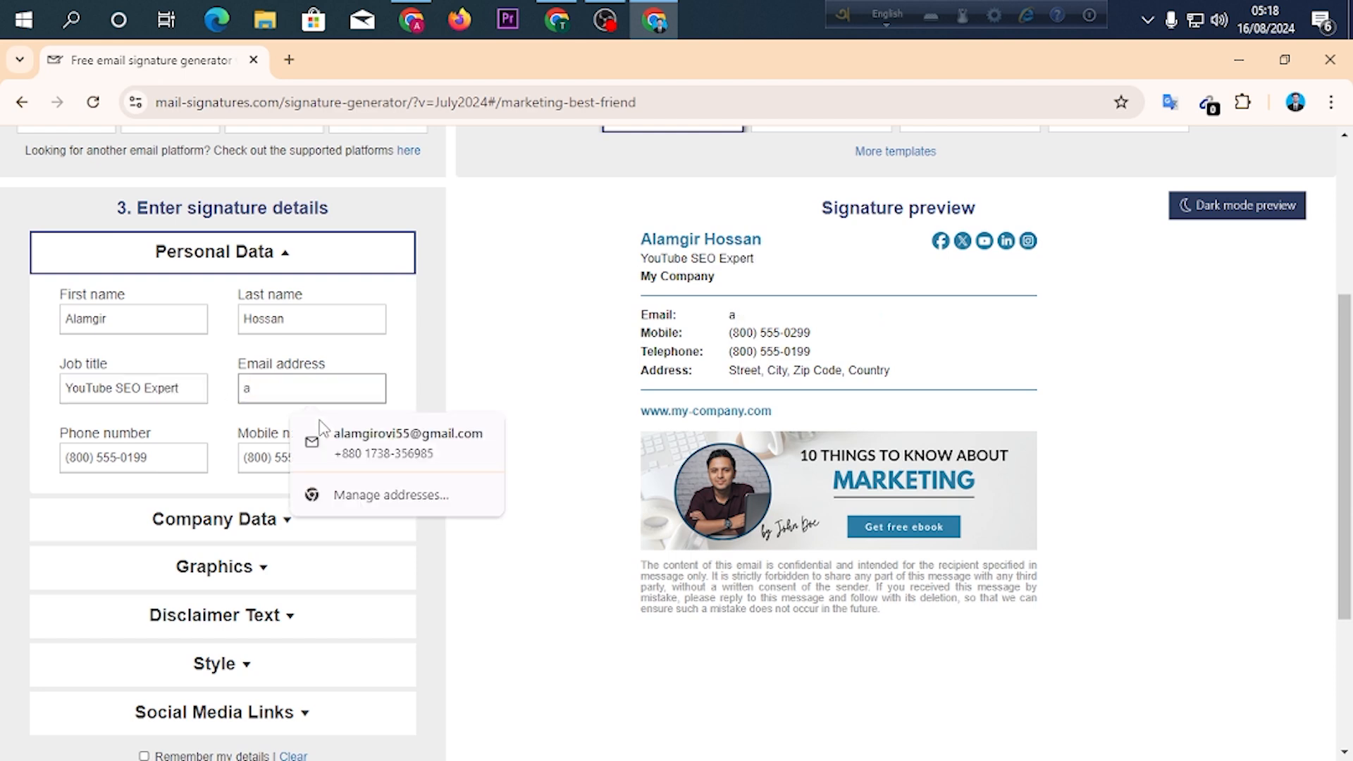
{"action": "left_click", "coordinate": [392, 456]}
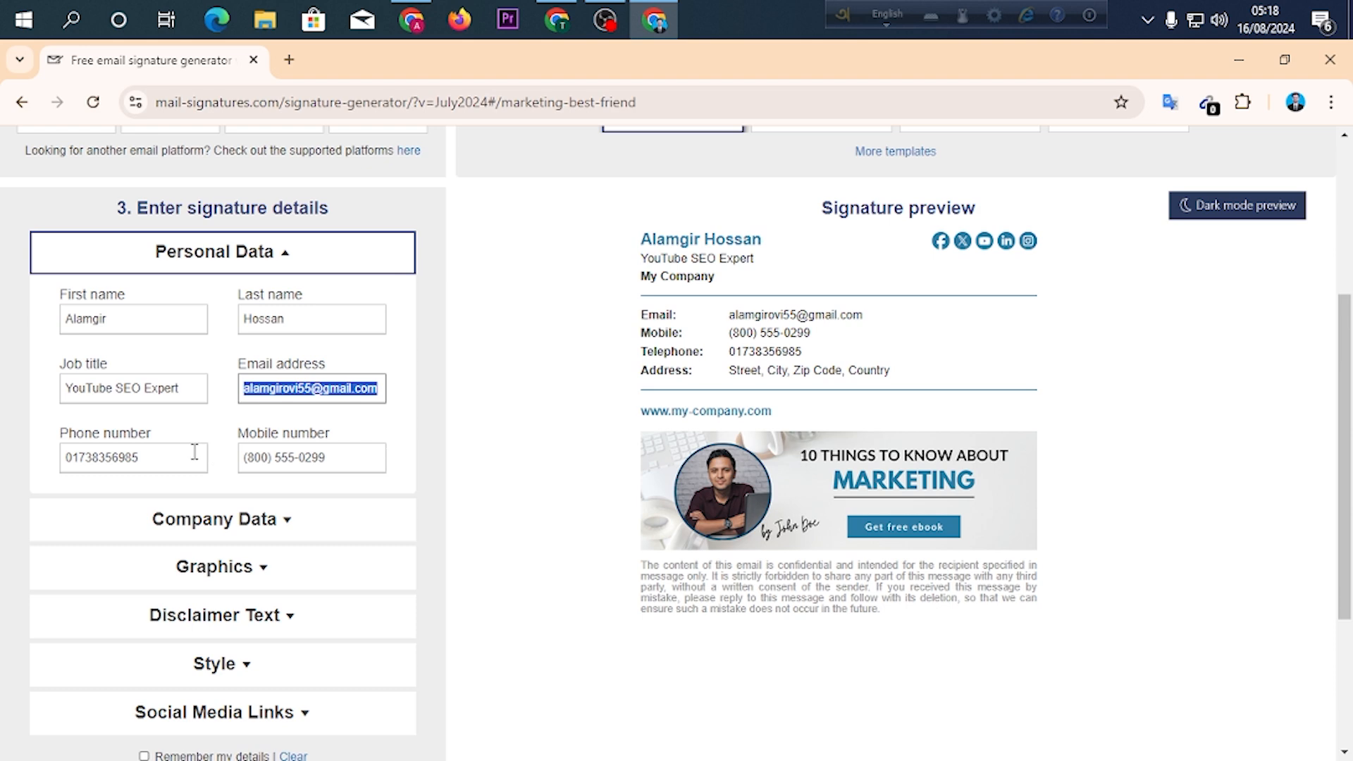
{"action": "left_click", "coordinate": [162, 459]}
{"action": "left_click", "coordinate": [66, 500]}
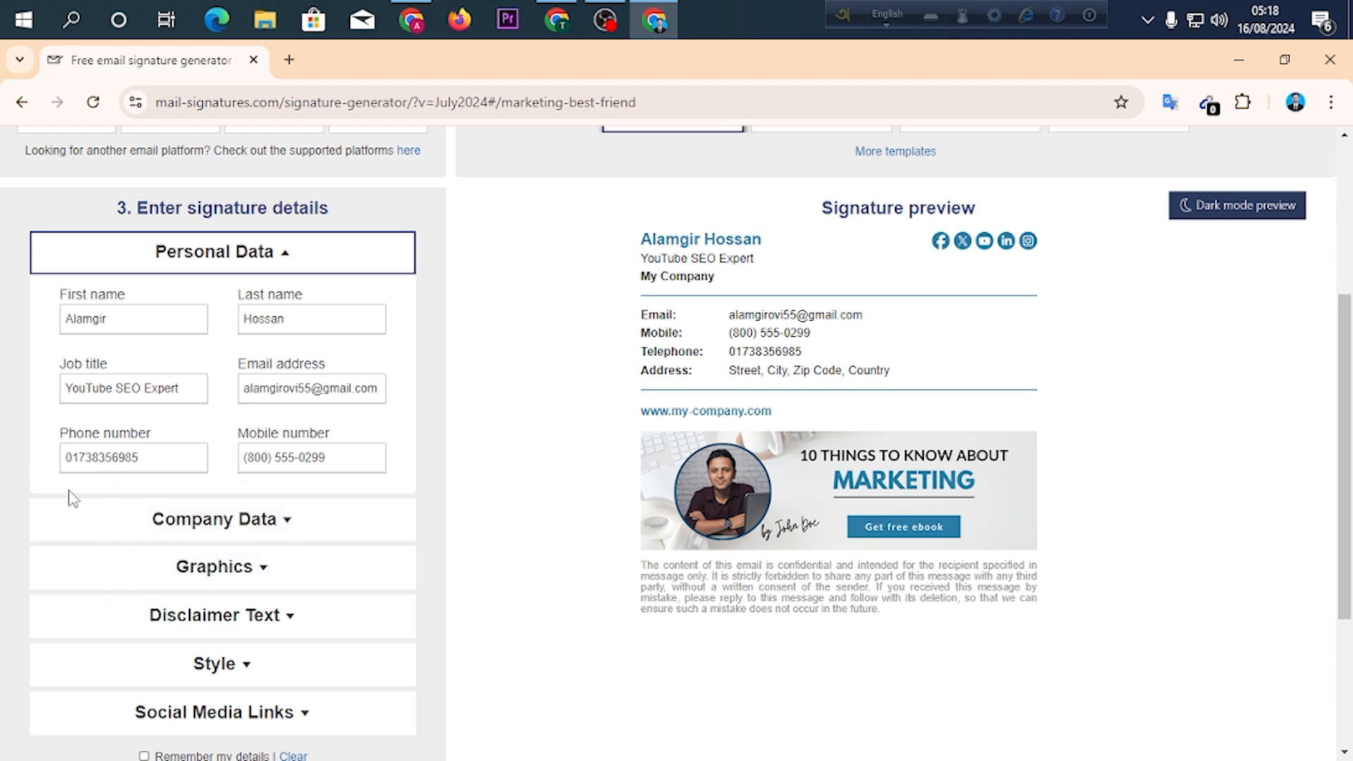
Copy the phone number into the mobile number field and check the personal details in the signature preview.
{"action": "double_click", "coordinate": [145, 459]}
{"action": "right_click", "coordinate": [113, 460]}
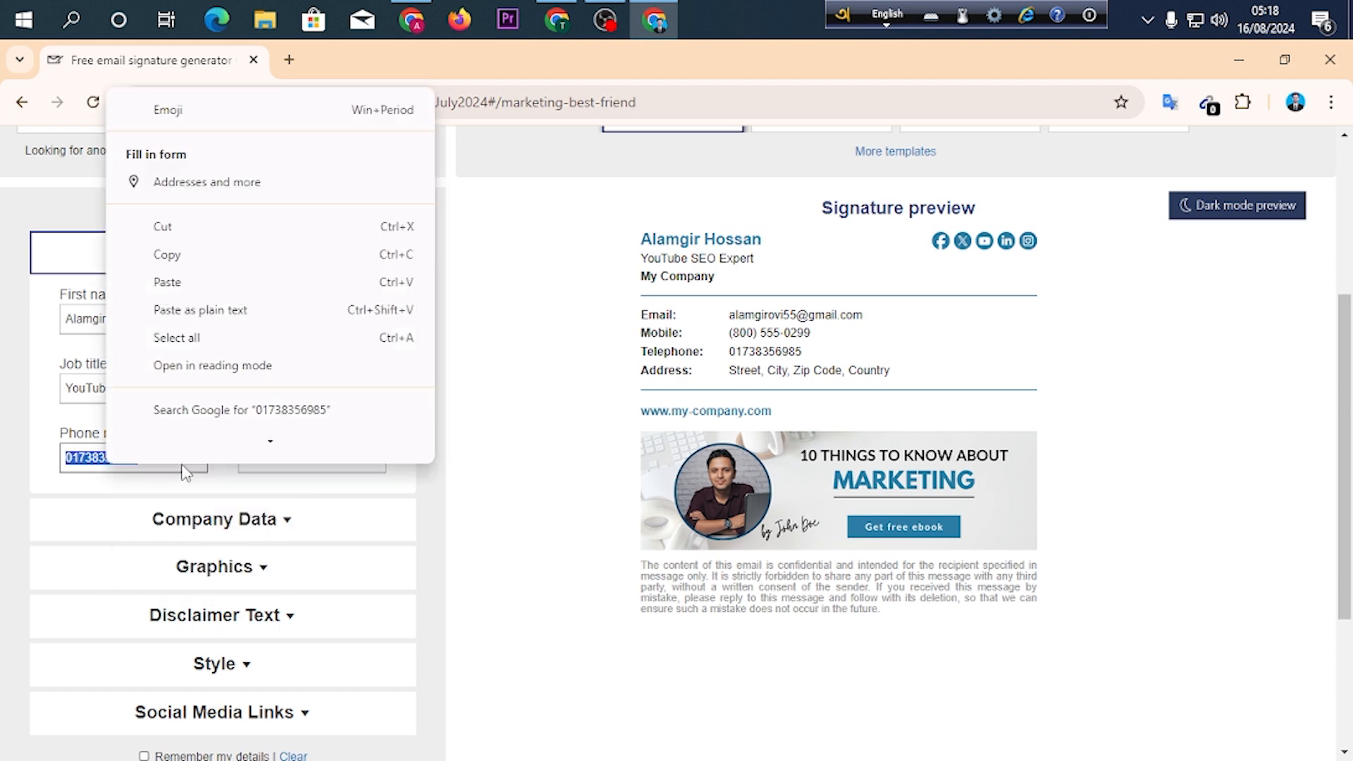
{"action": "left_click", "coordinate": [253, 268]}
{"action": "double_click", "coordinate": [282, 458]}
{"action": "right_click", "coordinate": [283, 458]}
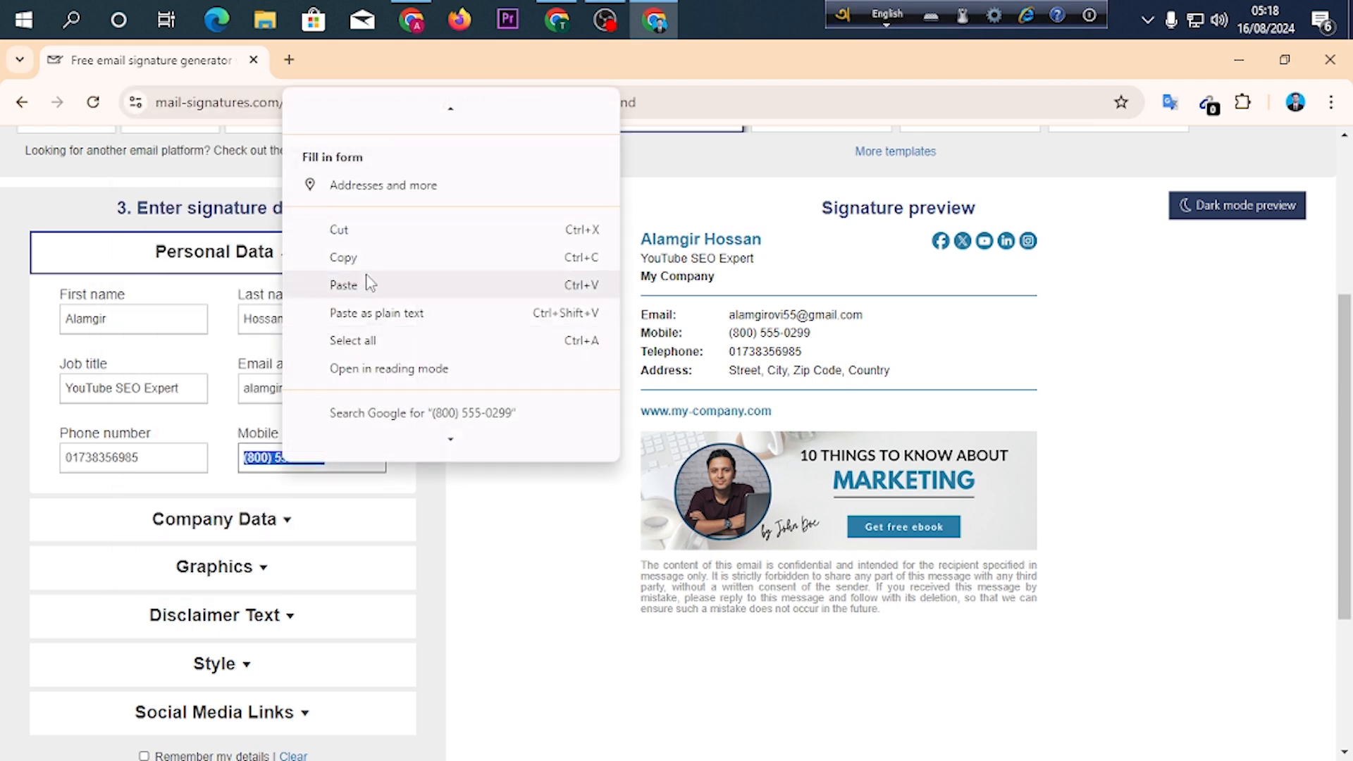
{"action": "left_click", "coordinate": [344, 284]}
{"action": "left_click", "coordinate": [423, 420]}
{"action": "scroll", "coordinate": [430, 395], "scroll_direction": "down", "scroll_amount": 1}
{"action": "scroll", "coordinate": [444, 380], "scroll_direction": "up", "scroll_amount": 4}
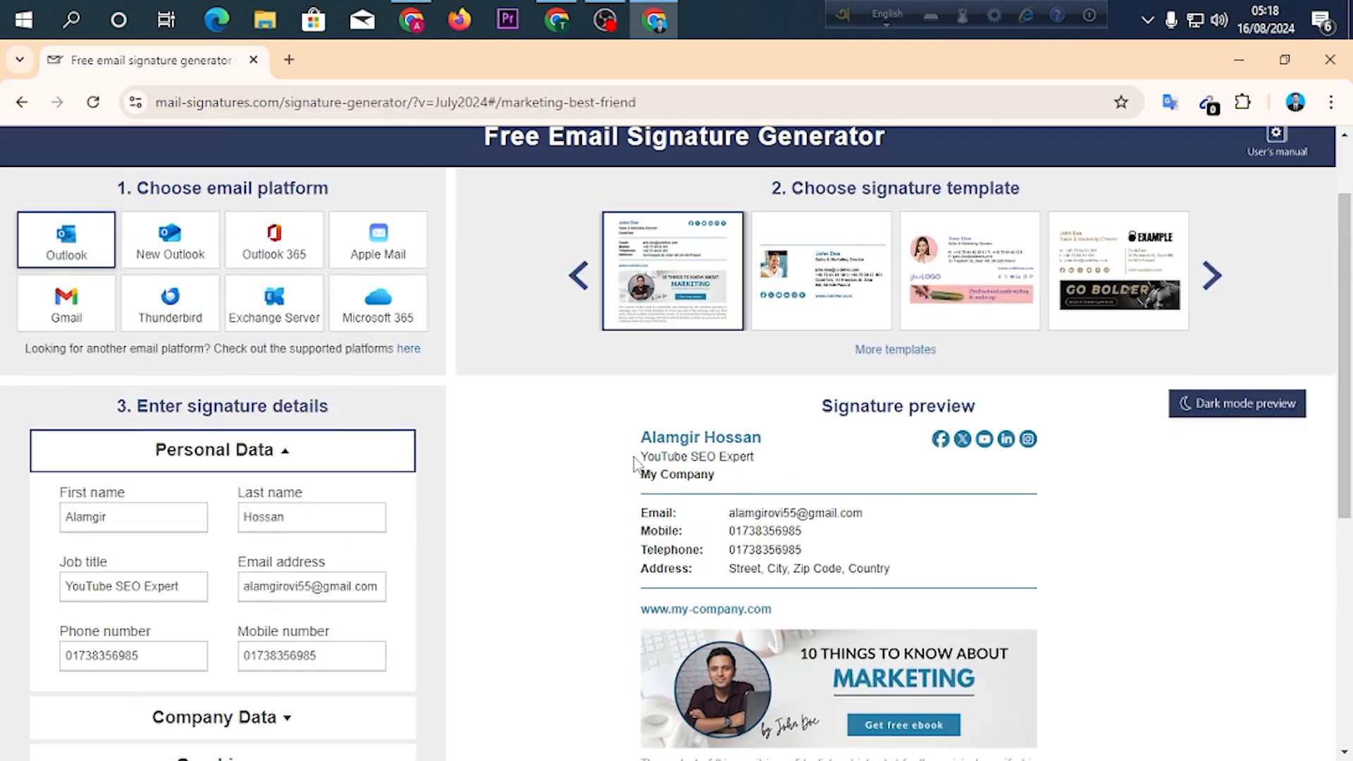
{"action": "scroll", "coordinate": [634, 465], "scroll_direction": "down", "scroll_amount": 1}
{"action": "left_click_drag", "start_coordinate": [625, 387], "coordinate": [954, 468]}
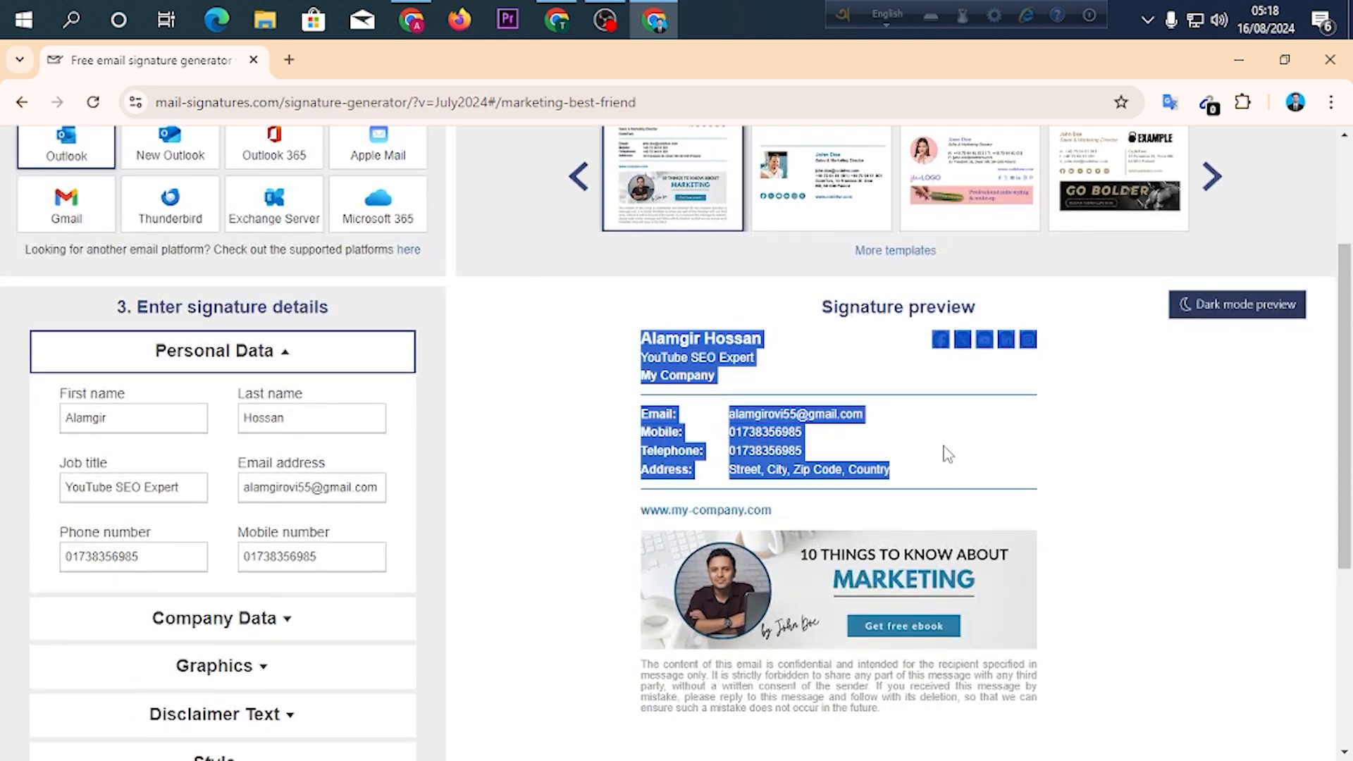
{"action": "left_click", "coordinate": [902, 469]}
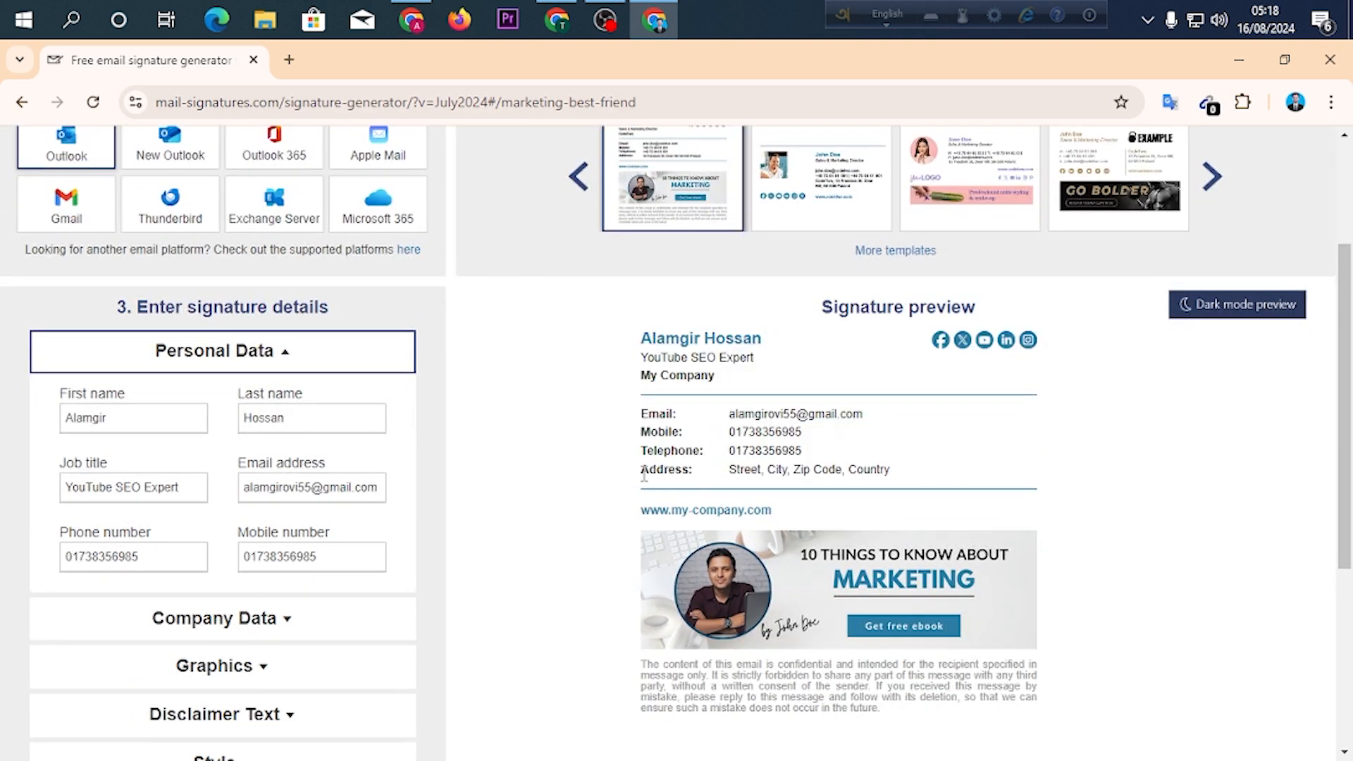
In the company data, enter the owner's first name as the company name and clear the sample website address.
{"action": "scroll", "coordinate": [565, 468], "scroll_direction": "down", "scroll_amount": 5}
{"action": "left_click", "coordinate": [217, 320]}
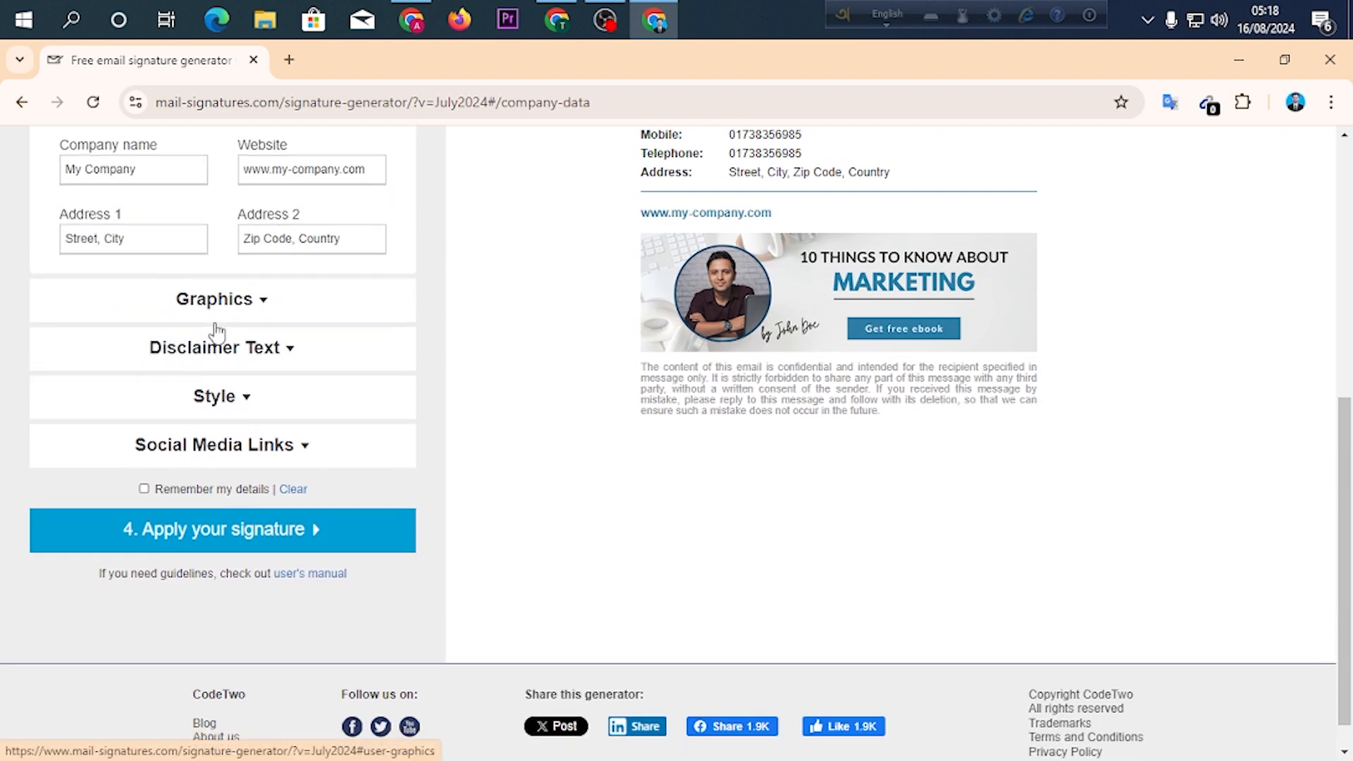
{"action": "scroll", "coordinate": [220, 353], "scroll_direction": "up", "scroll_amount": 1}
{"action": "triple_click", "coordinate": [150, 272]}
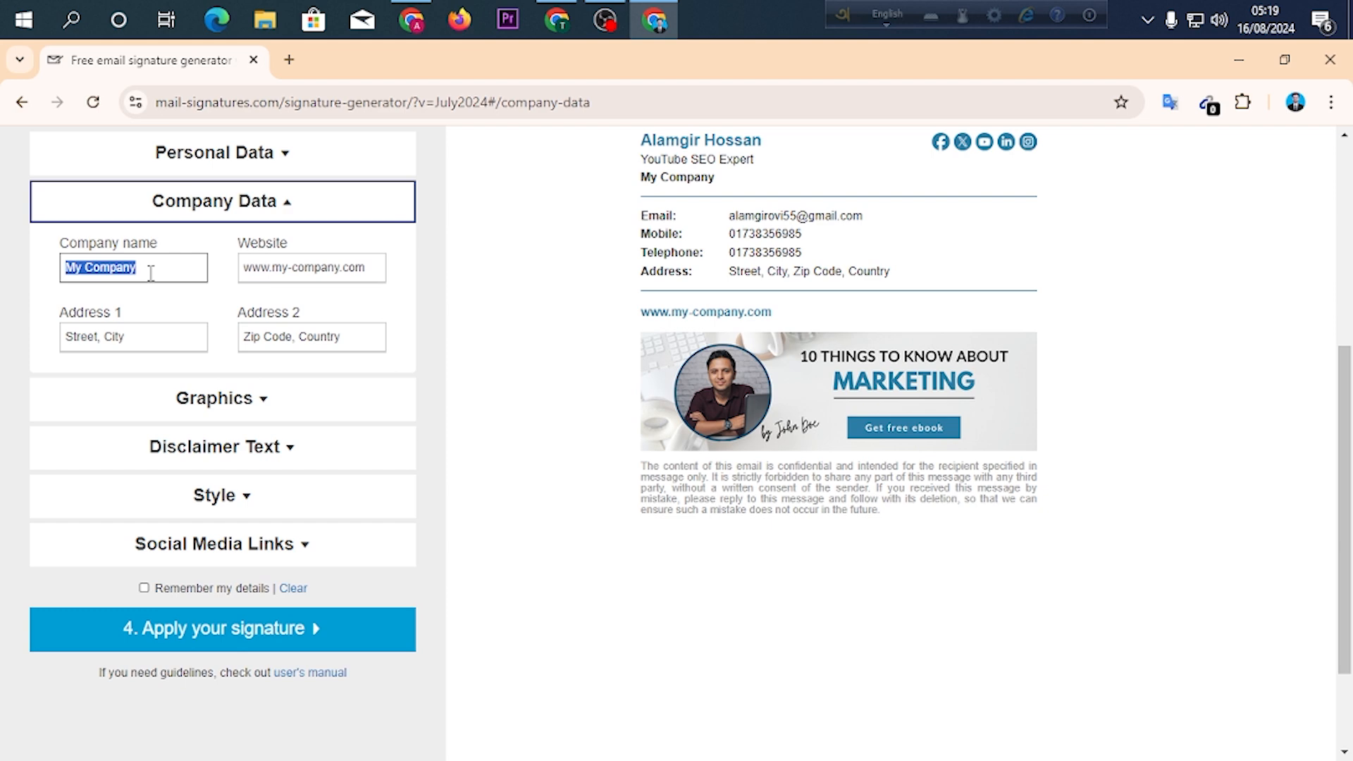
{"action": "type", "text": "Alamgir"}
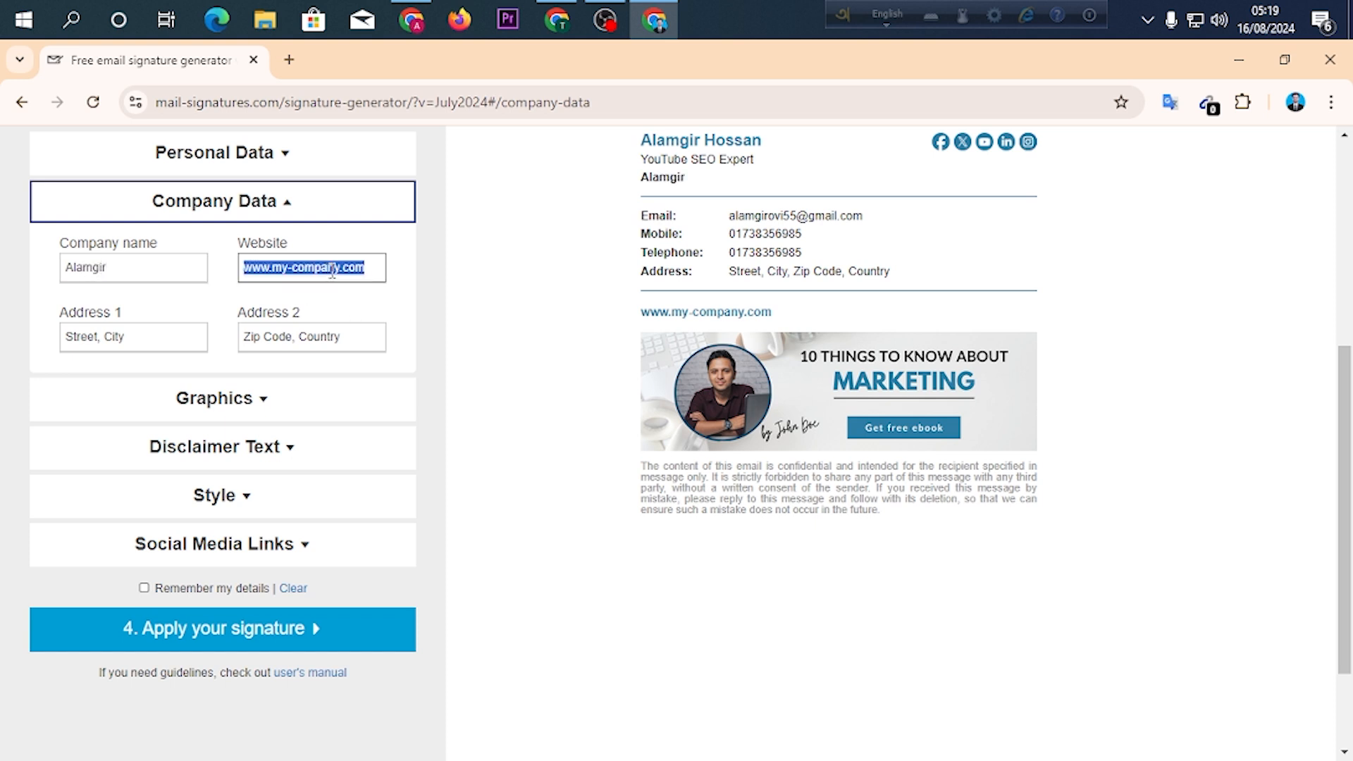
{"action": "key", "text": "BackSpace"}
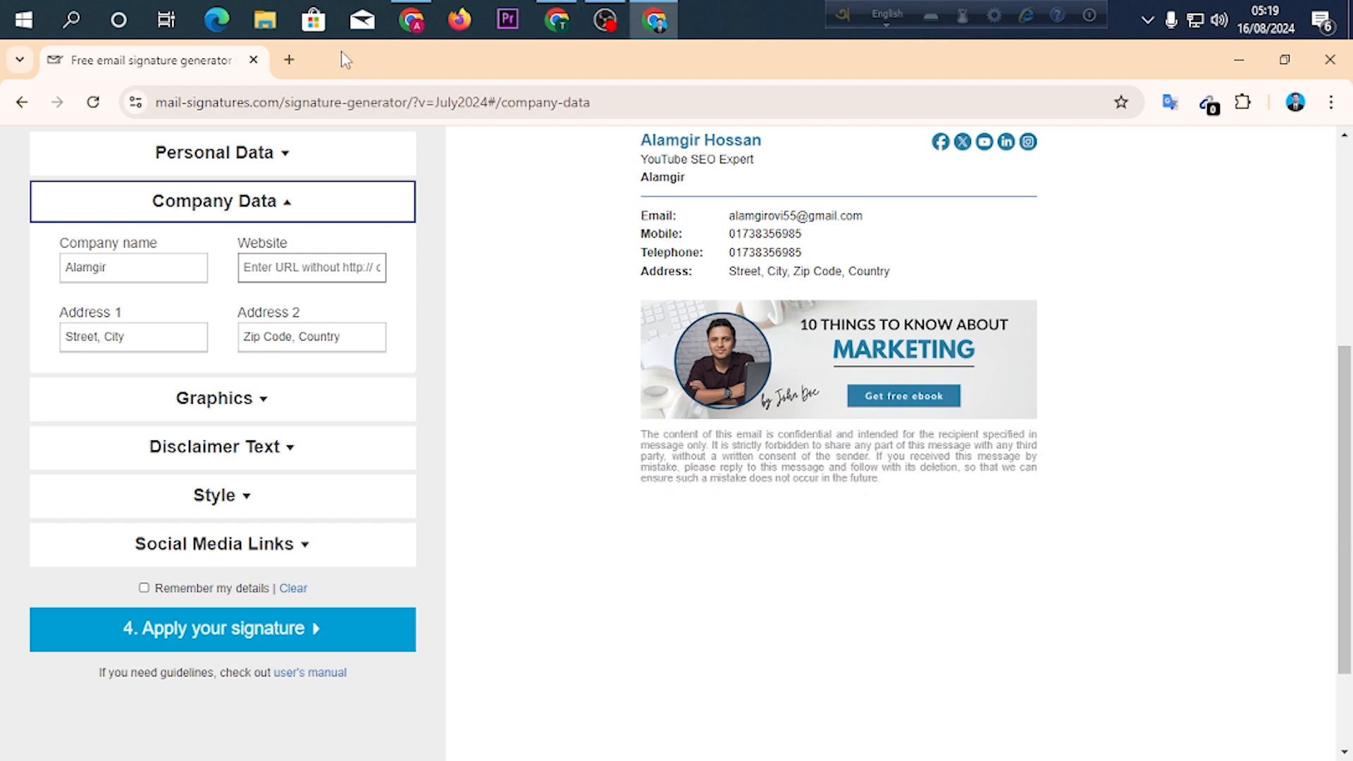
Open Facebook in a new browser tab, go to the owner's profile page and copy its URL.
{"action": "left_click", "coordinate": [289, 60]}
{"action": "left_click", "coordinate": [293, 101]}
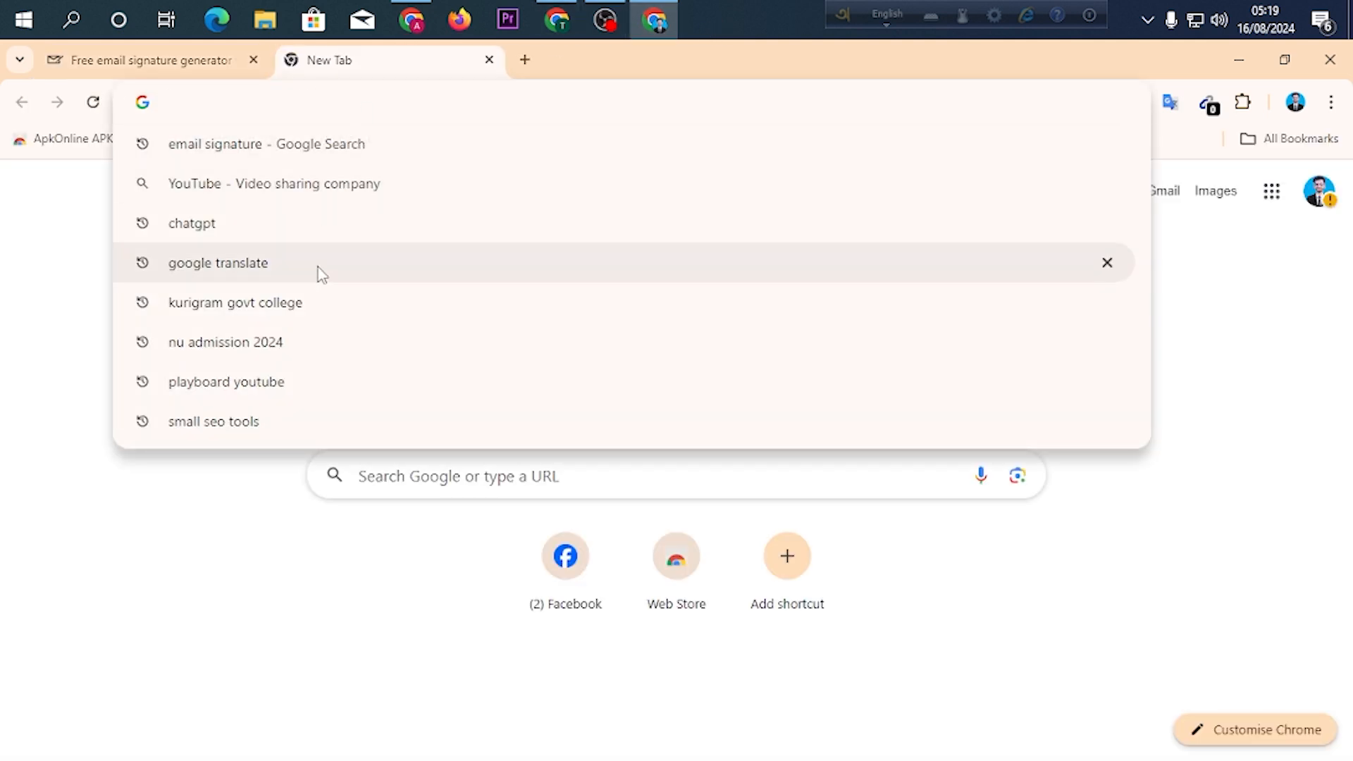
{"action": "left_click", "coordinate": [473, 544]}
{"action": "left_click", "coordinate": [556, 563]}
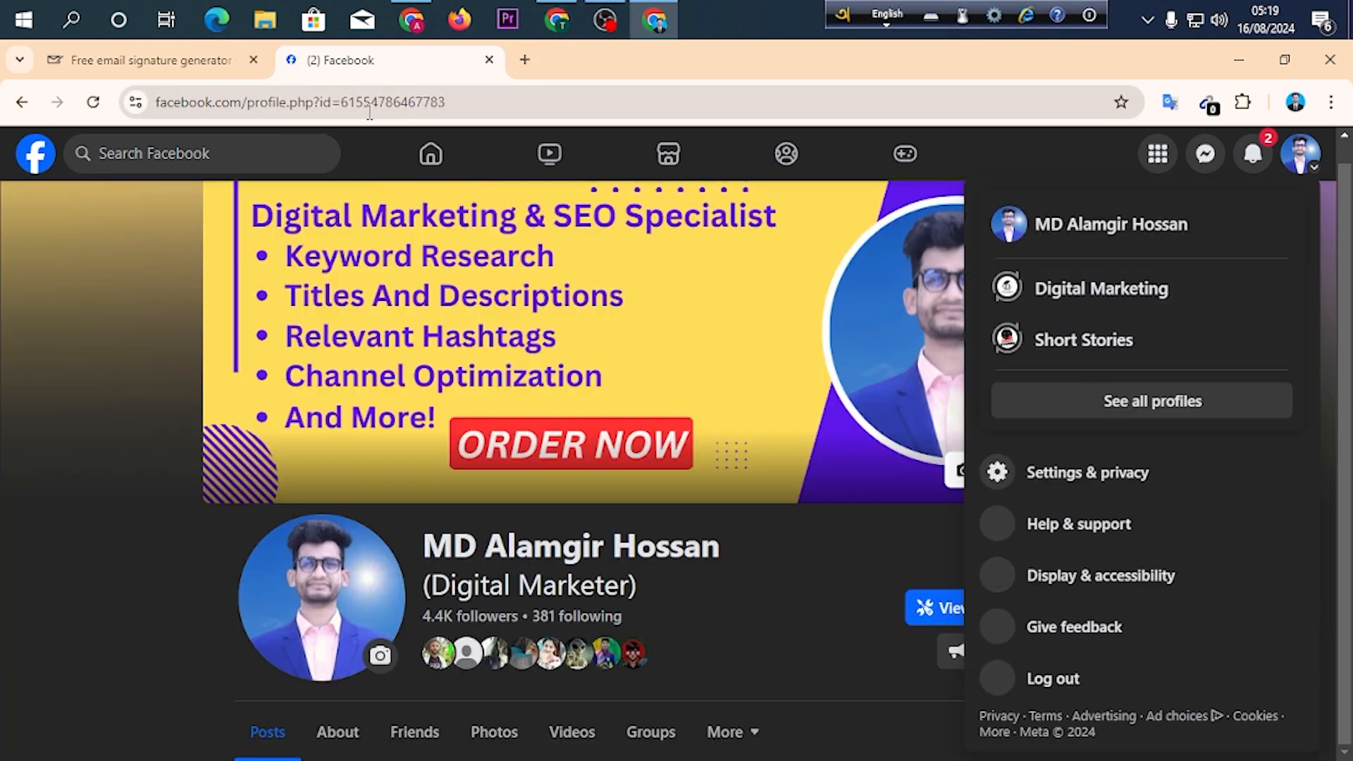
{"action": "left_click", "coordinate": [303, 102]}
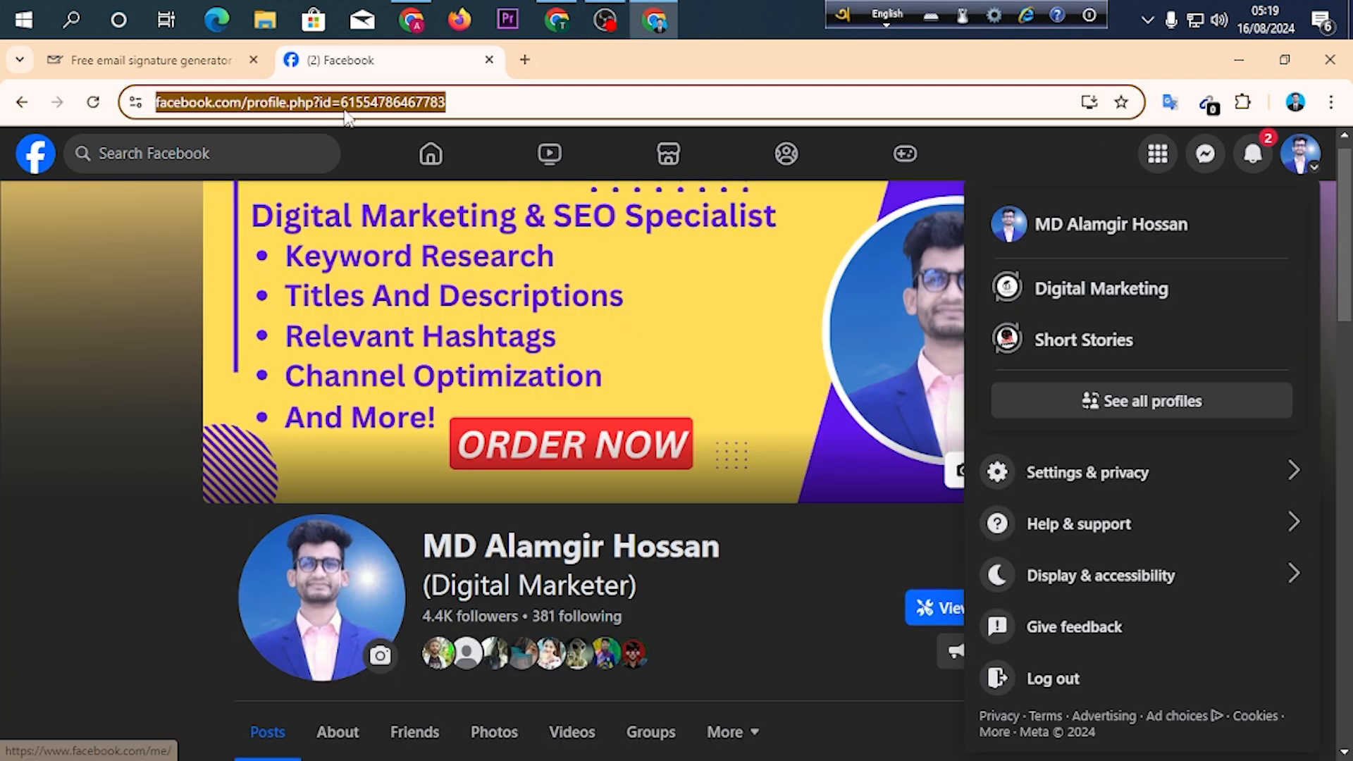
{"action": "right_click", "coordinate": [346, 113]}
{"action": "left_click", "coordinate": [384, 286]}
Return to the signature generator and paste the copied Facebook profile URL as the company website.
{"action": "left_click", "coordinate": [152, 60]}
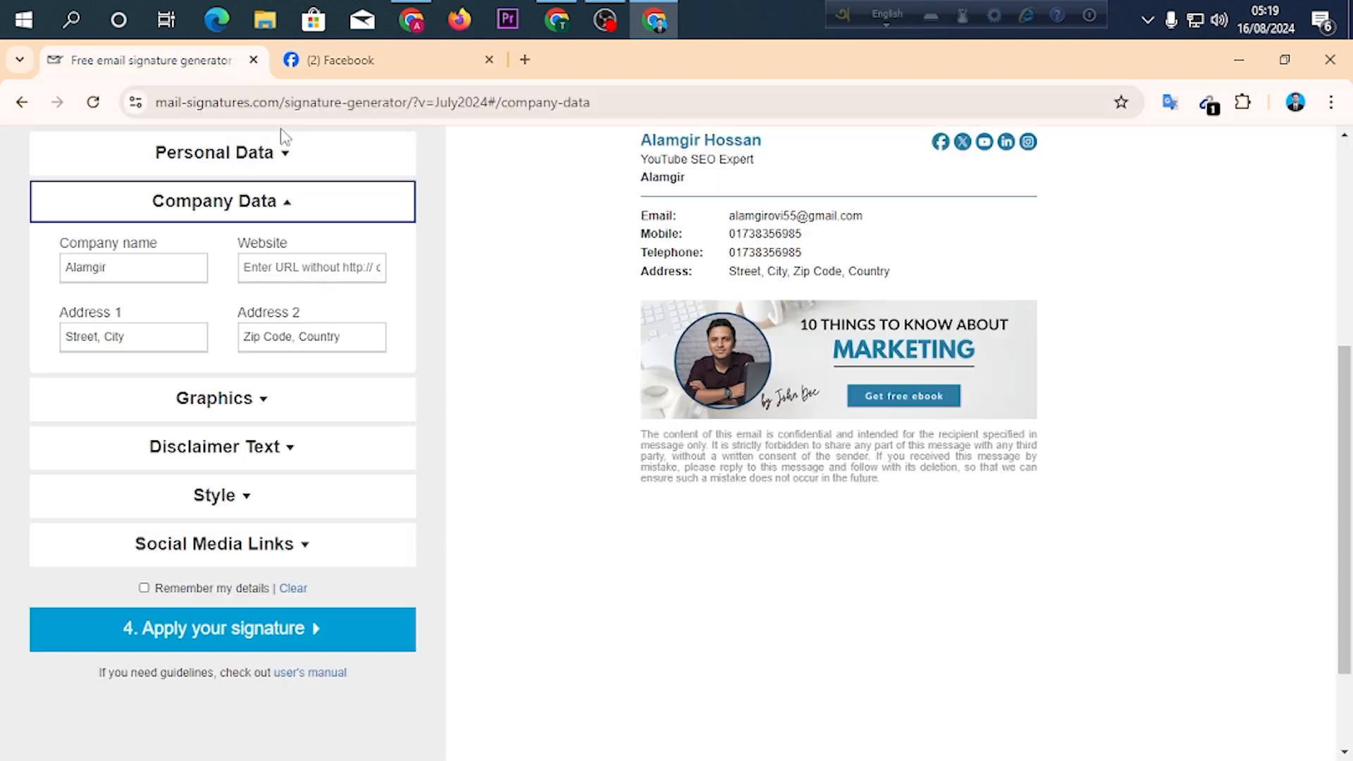
{"action": "right_click", "coordinate": [282, 267]}
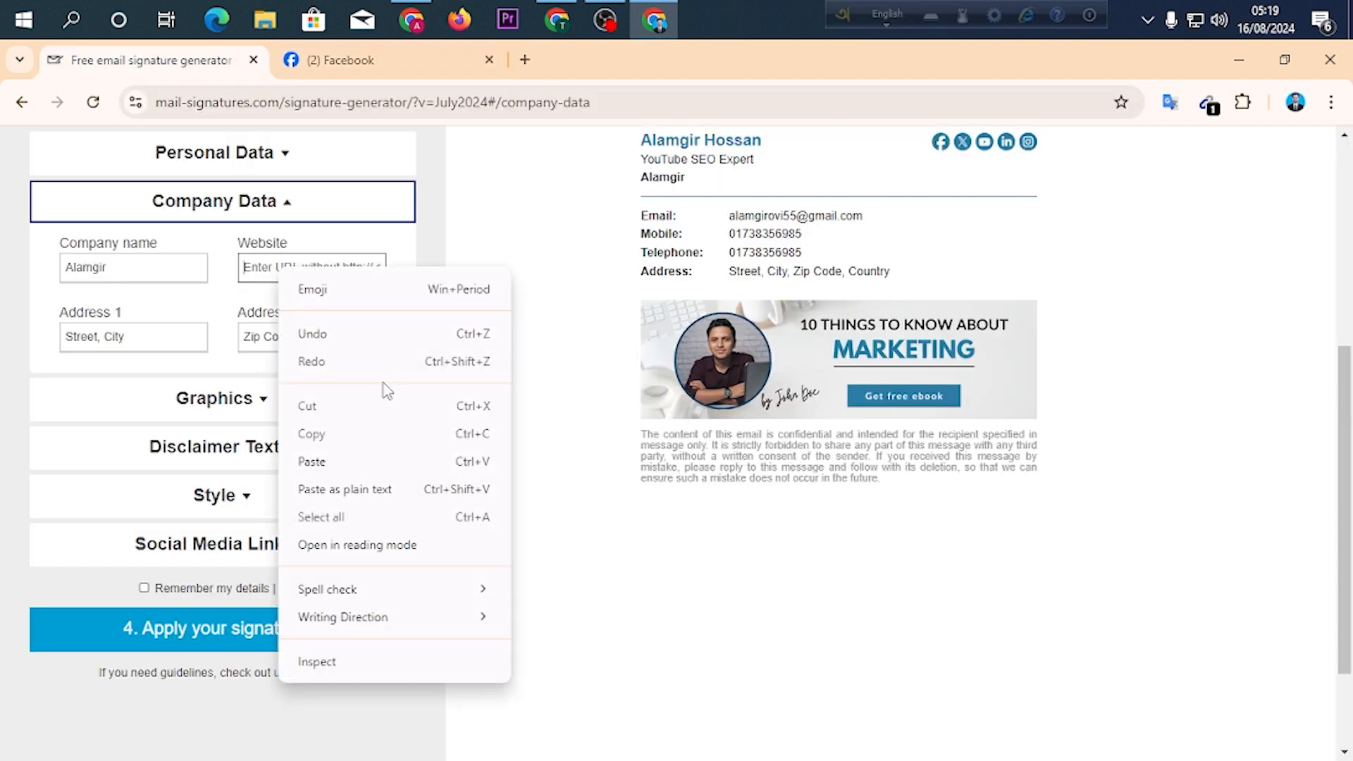
{"action": "left_click", "coordinate": [360, 463]}
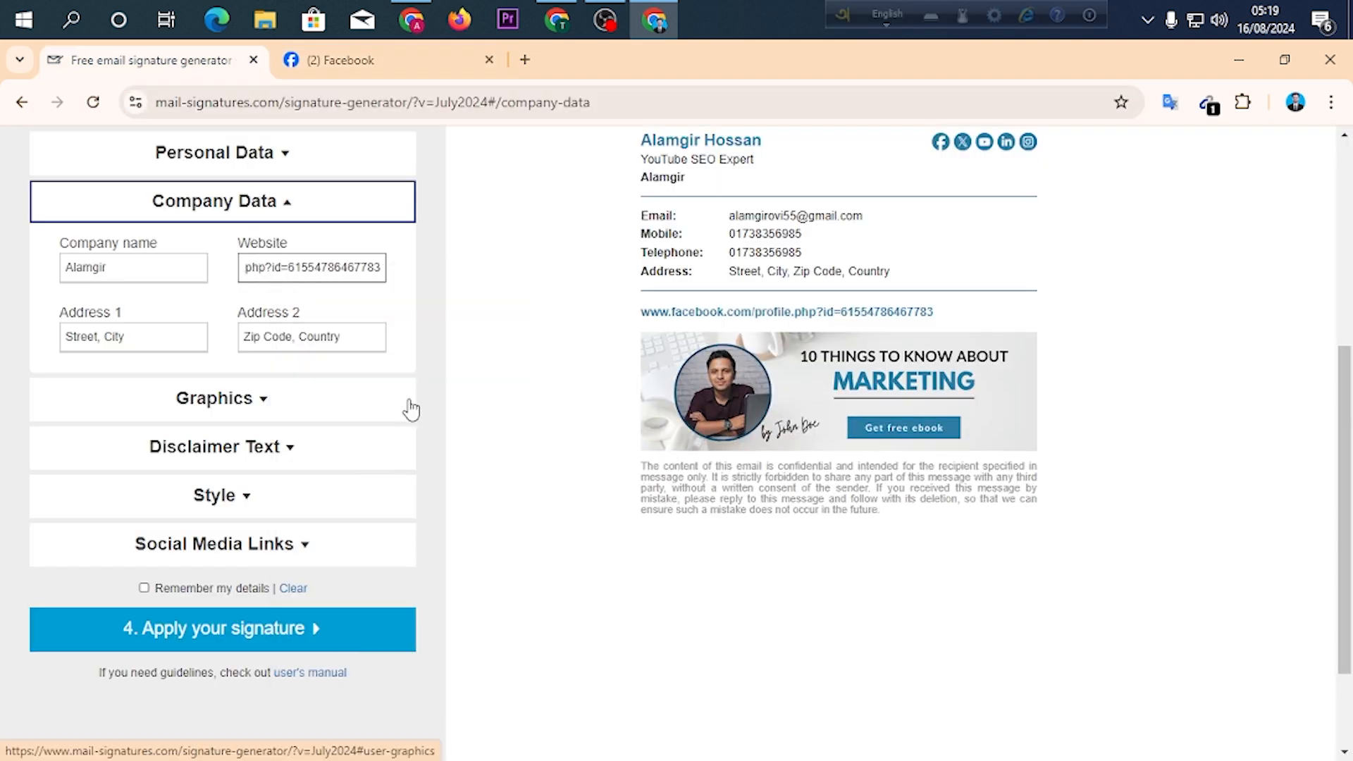
{"action": "left_click", "coordinate": [431, 353]}
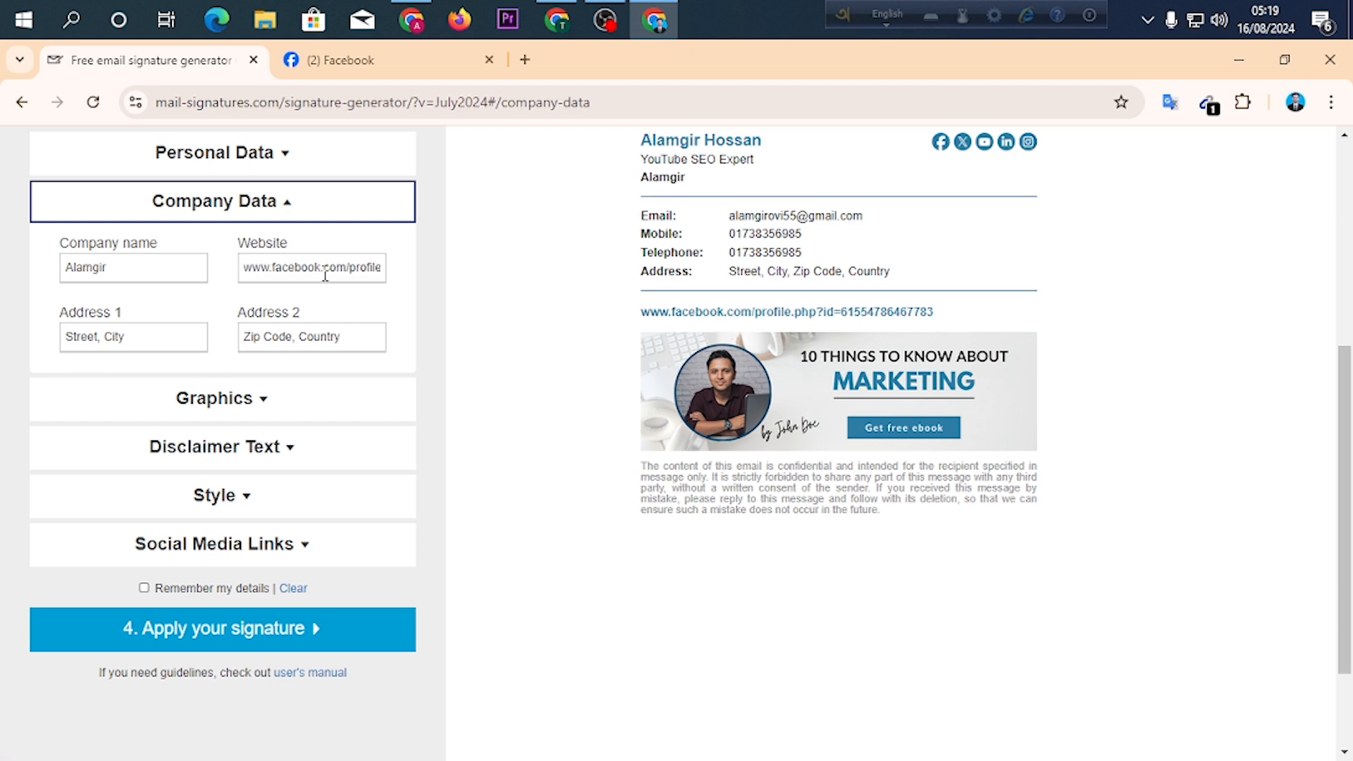
Copy the Tech BD YouTube channel URL from the other Chrome window and replace the company website with it.
{"action": "left_click", "coordinate": [557, 20]}
{"action": "right_click", "coordinate": [255, 105]}
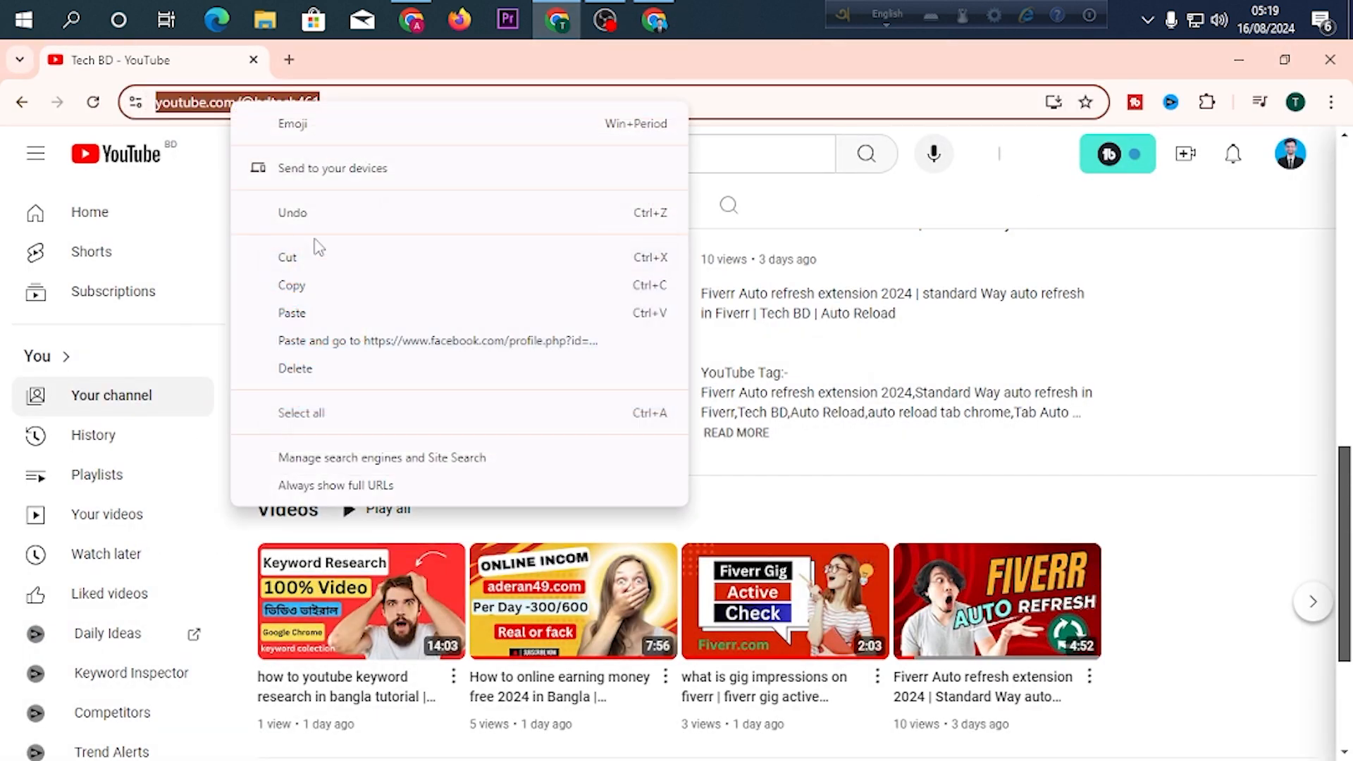
{"action": "left_click", "coordinate": [324, 289]}
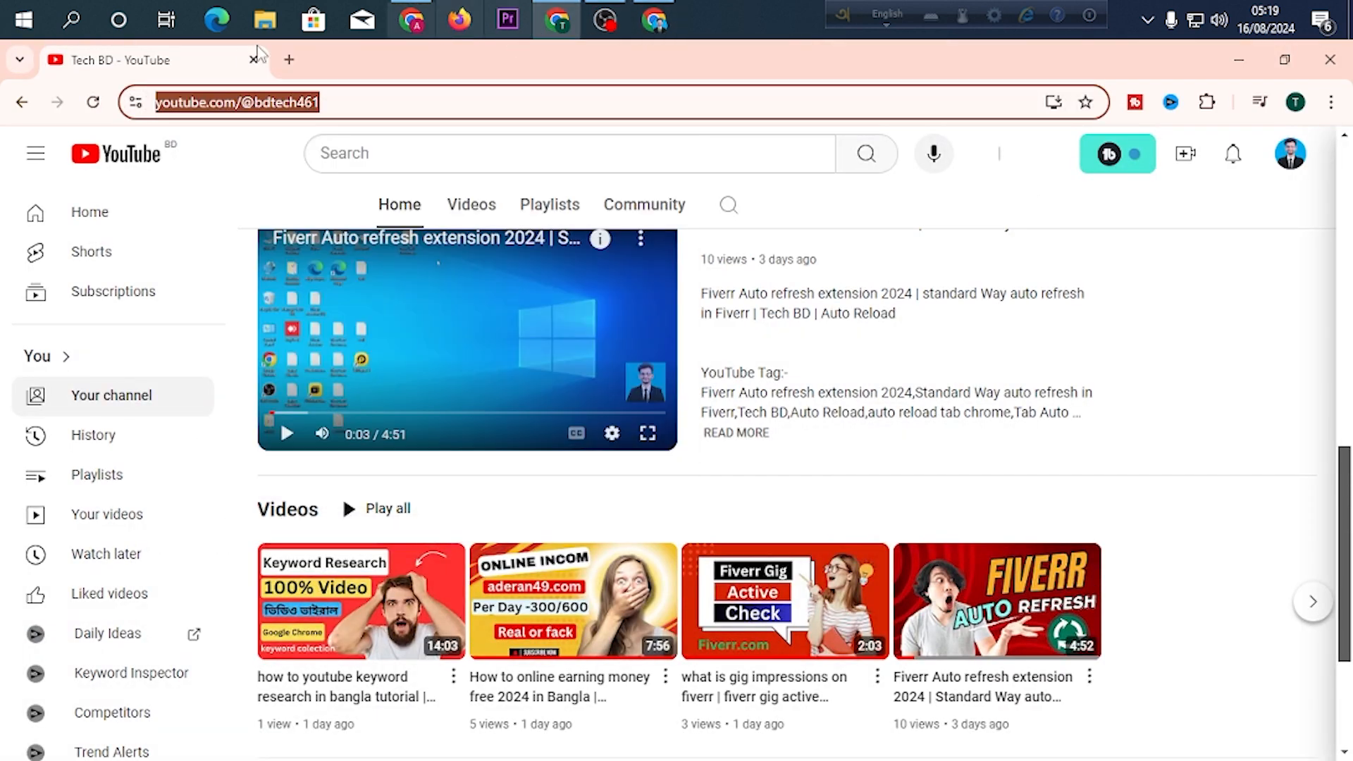
{"action": "left_click", "coordinate": [656, 21]}
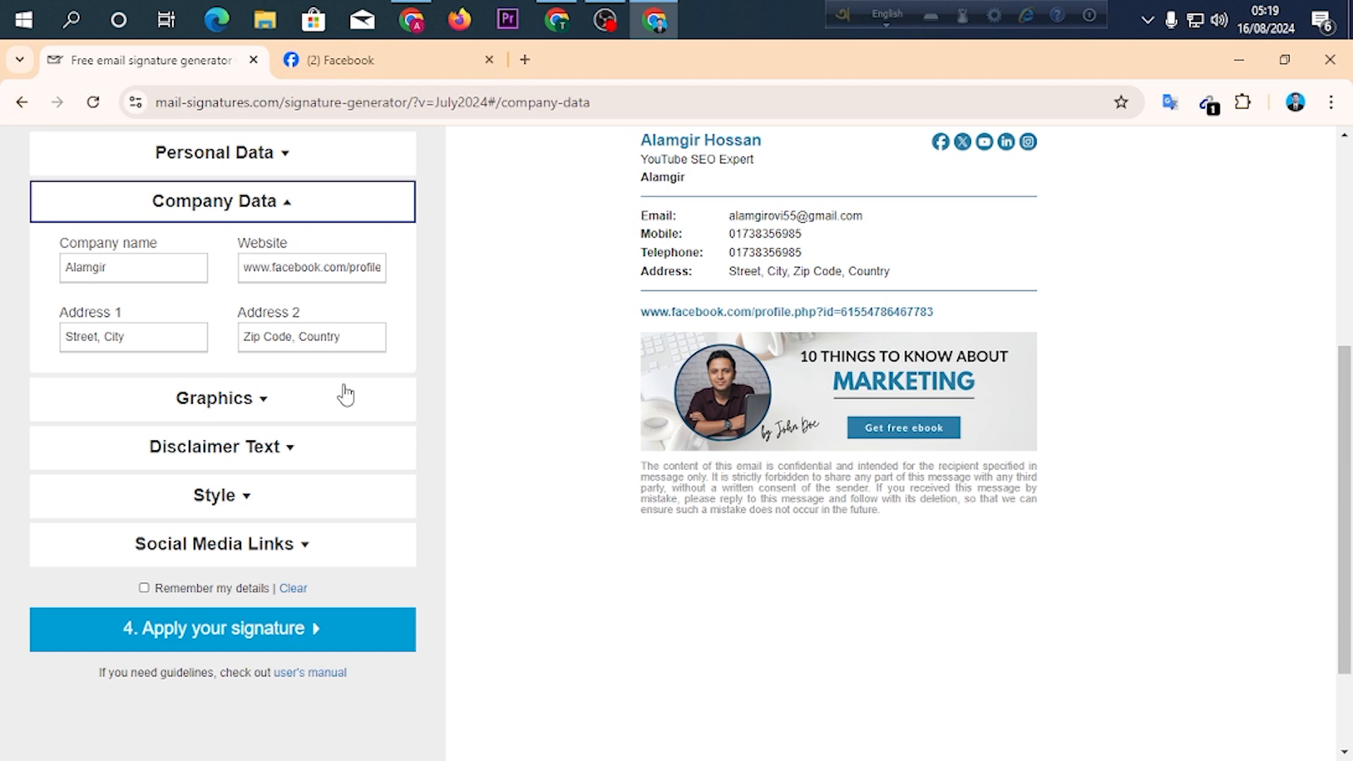
{"action": "triple_click", "coordinate": [327, 274]}
{"action": "right_click", "coordinate": [327, 274]}
{"action": "left_click", "coordinate": [458, 420]}
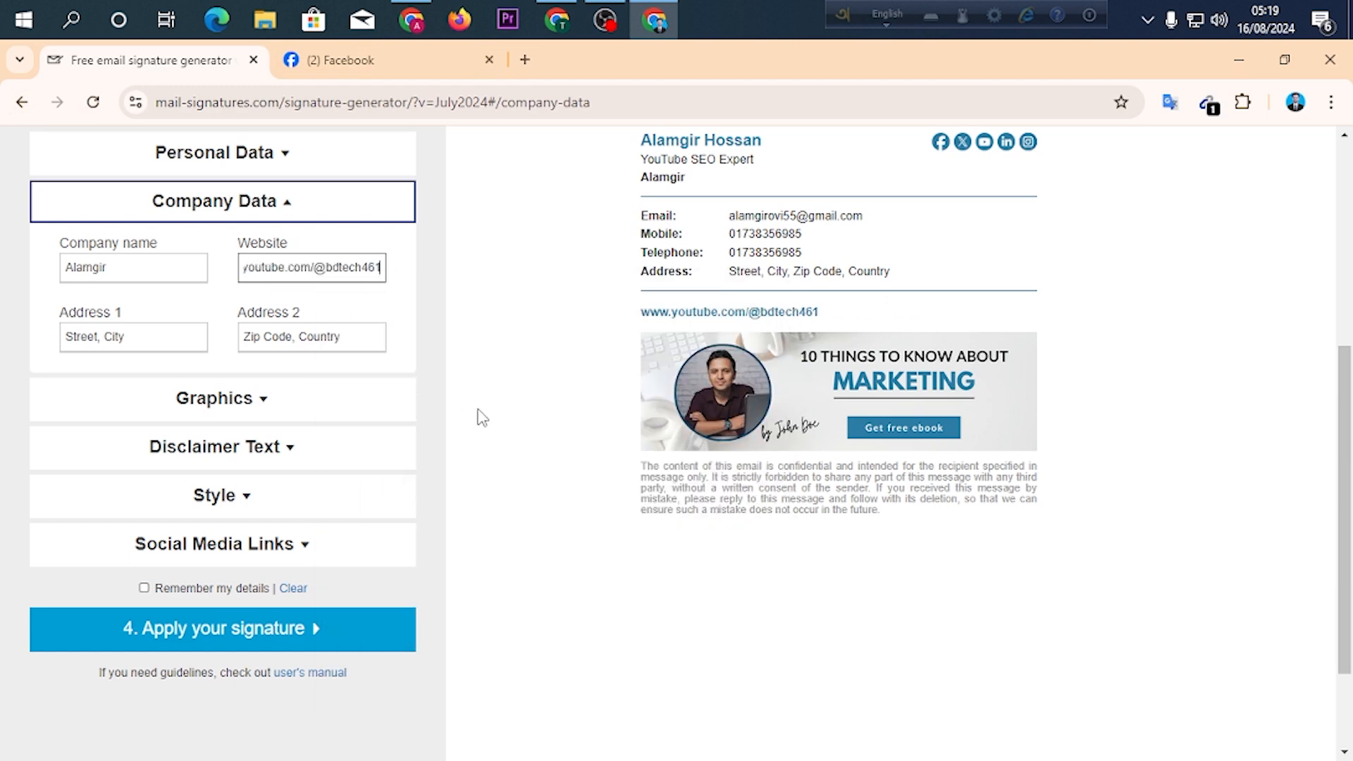
Replace the sample address lines with the owner's city in Address 1 and the postal code and country in Address 2.
{"action": "triple_click", "coordinate": [148, 341]}
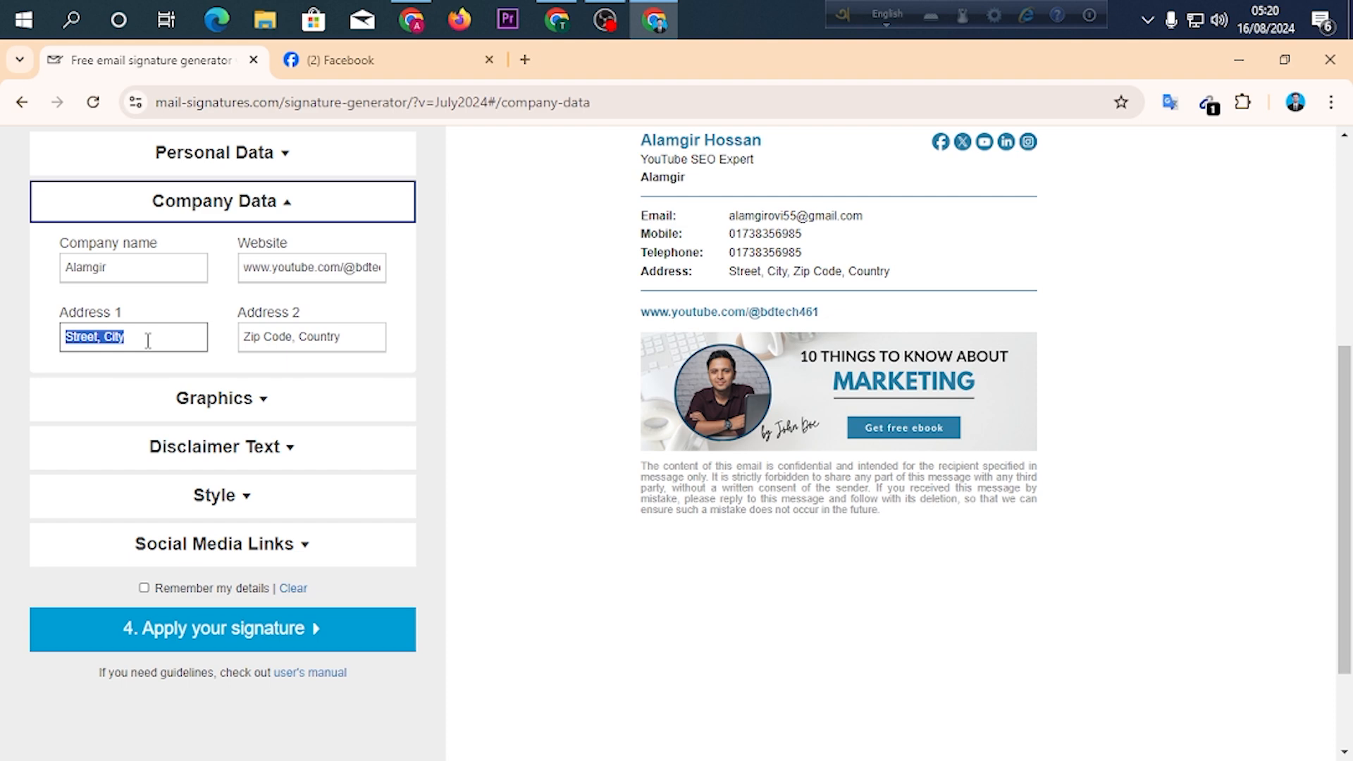
{"action": "type", "text": "Ran"}
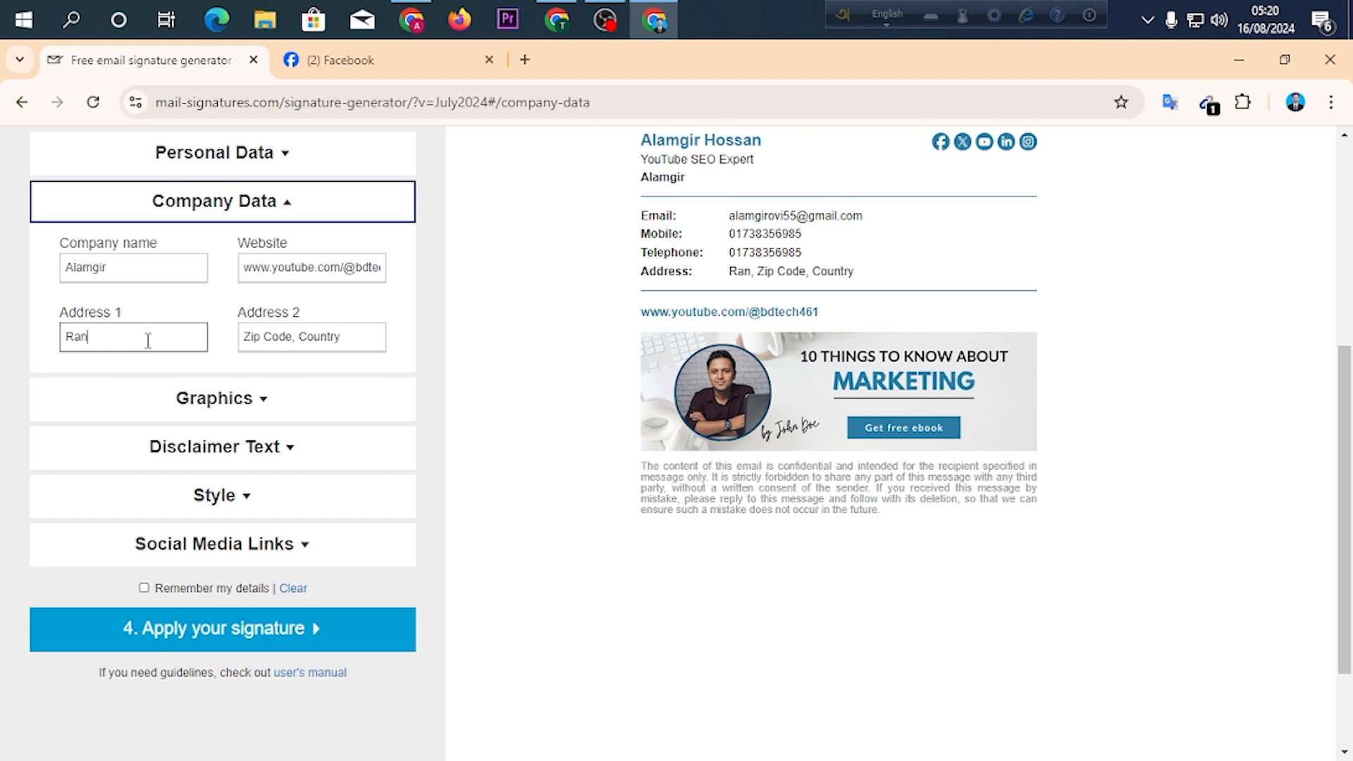
{"action": "type", "text": "gpur"}
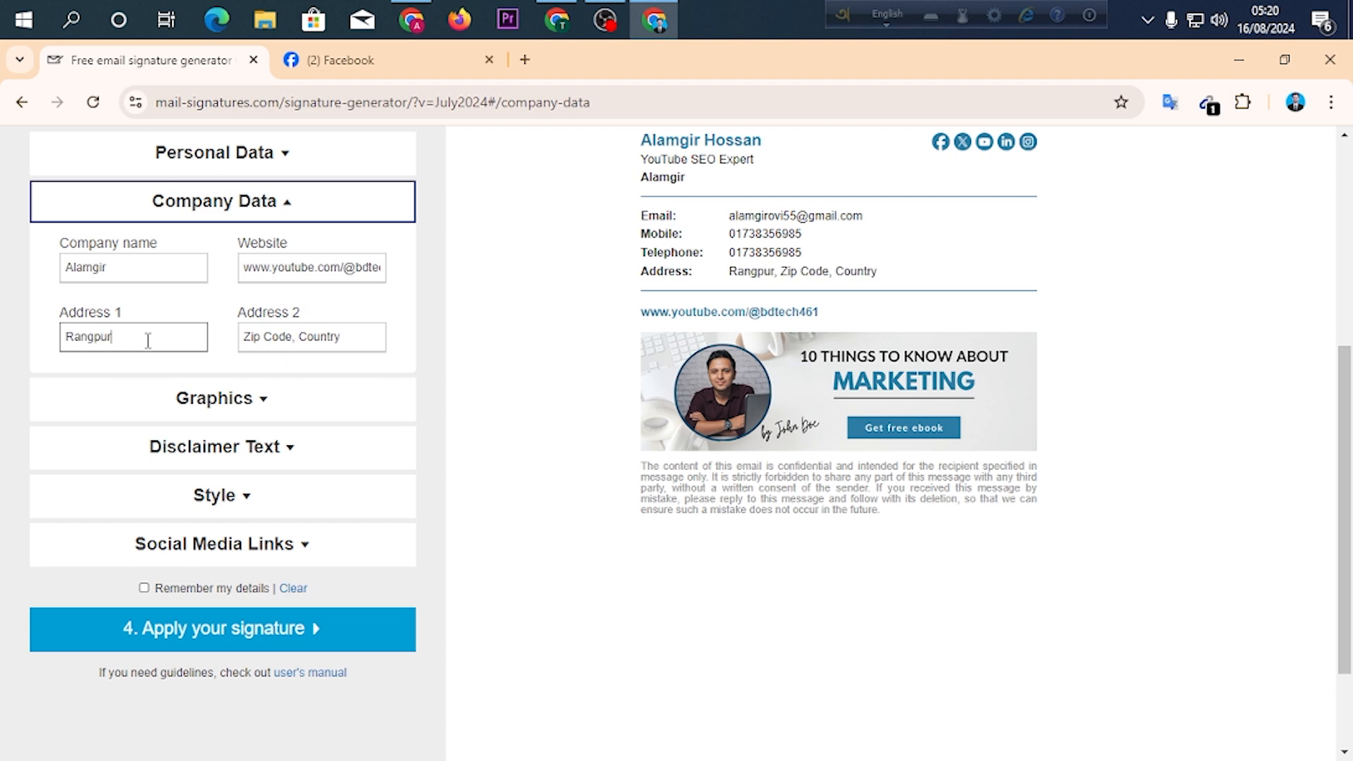
{"action": "type", "text": ",Dhaka"}
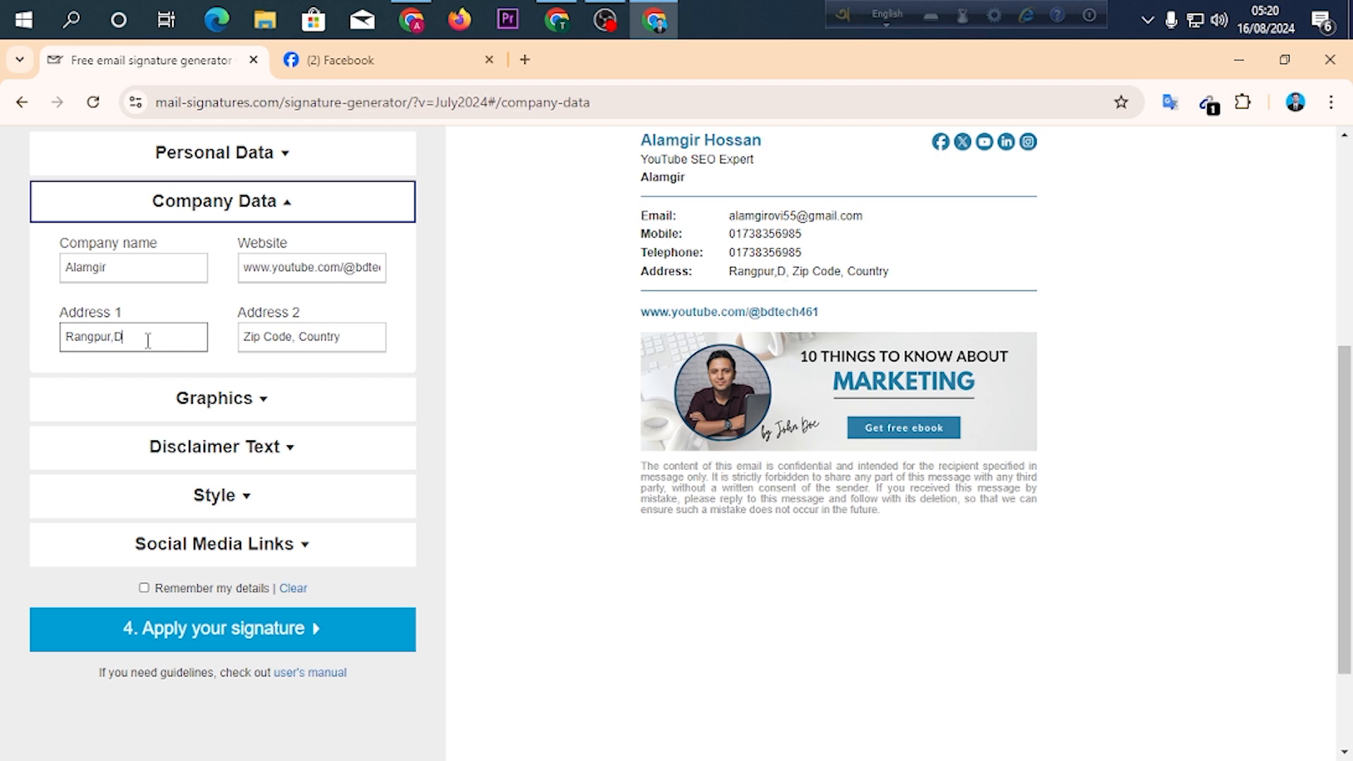
{"action": "triple_click", "coordinate": [274, 344]}
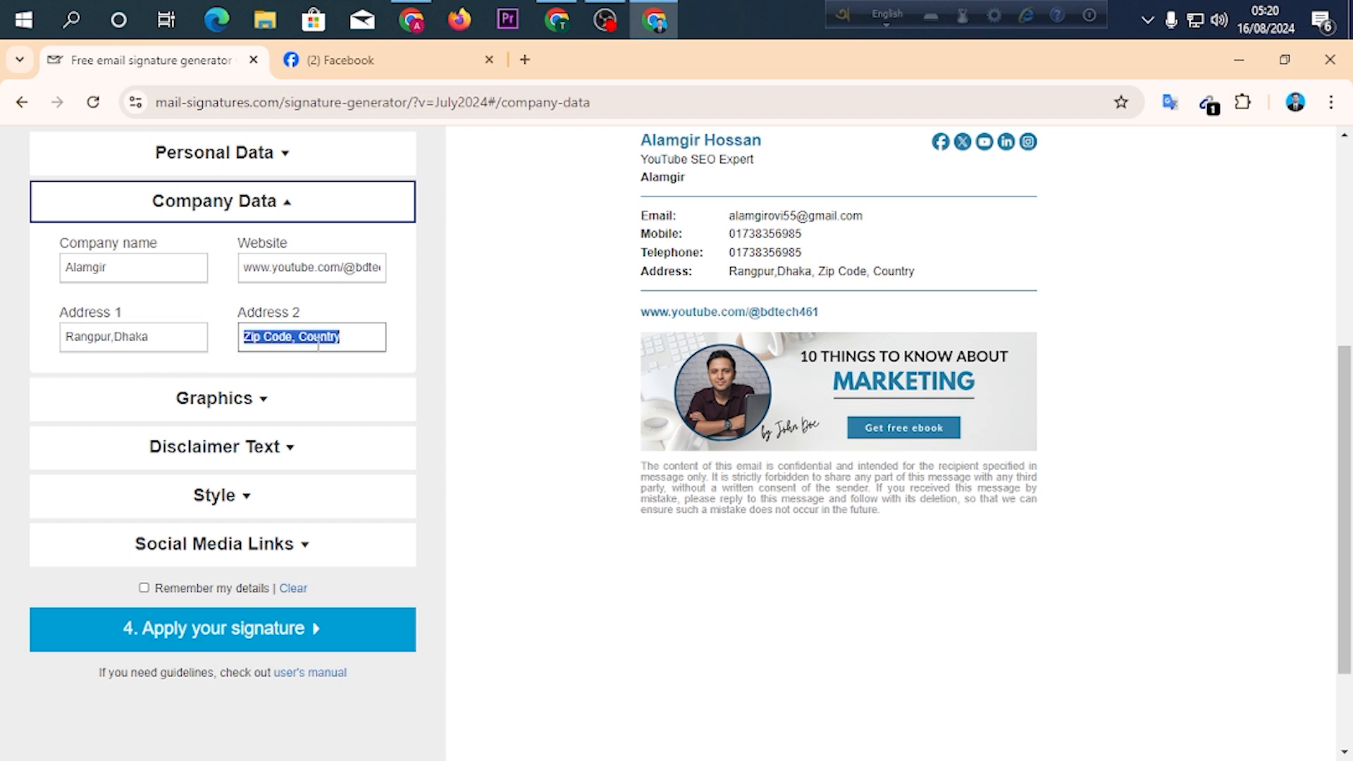
{"action": "type", "text": "5620,Bangladesh"}
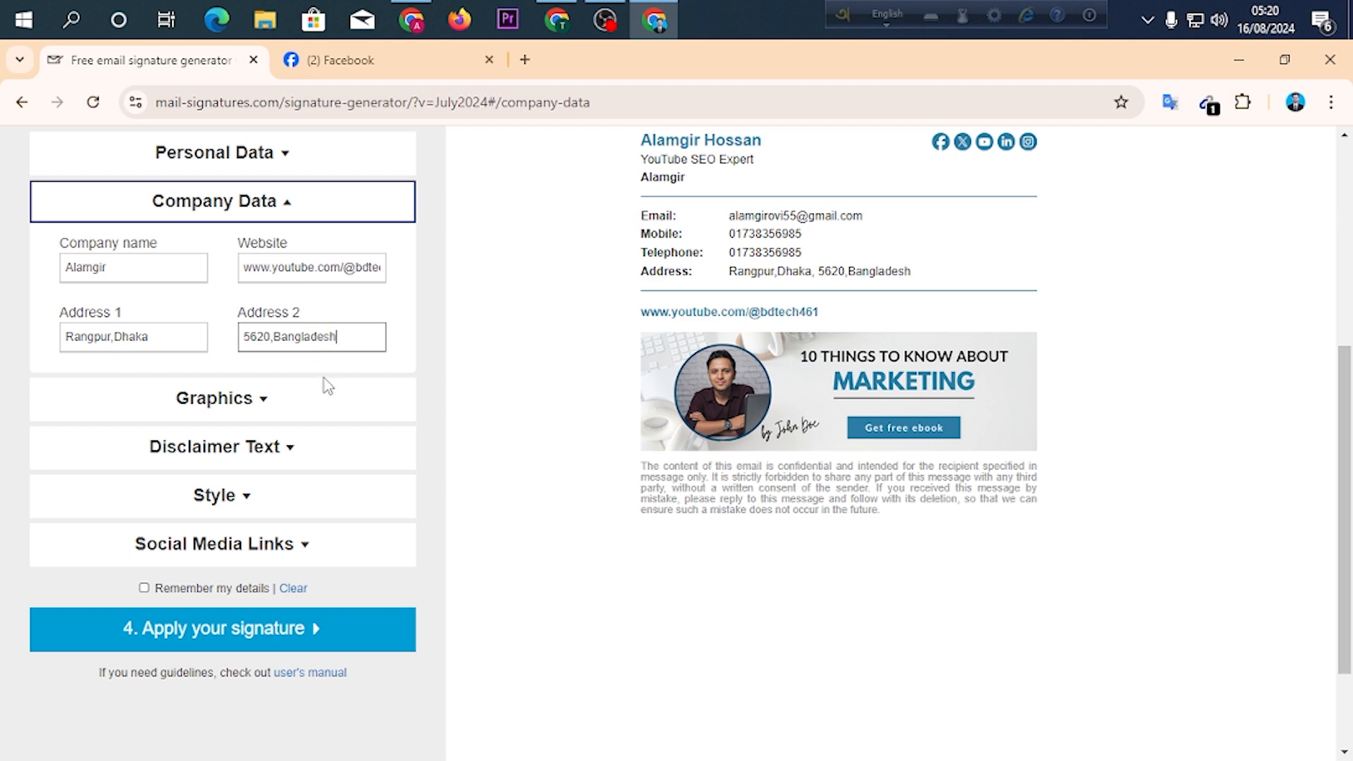
{"action": "left_click", "coordinate": [324, 378]}
Open the generator's Graphics settings, and on the Facebook profile page open the cover photo.
{"action": "left_click", "coordinate": [184, 403]}
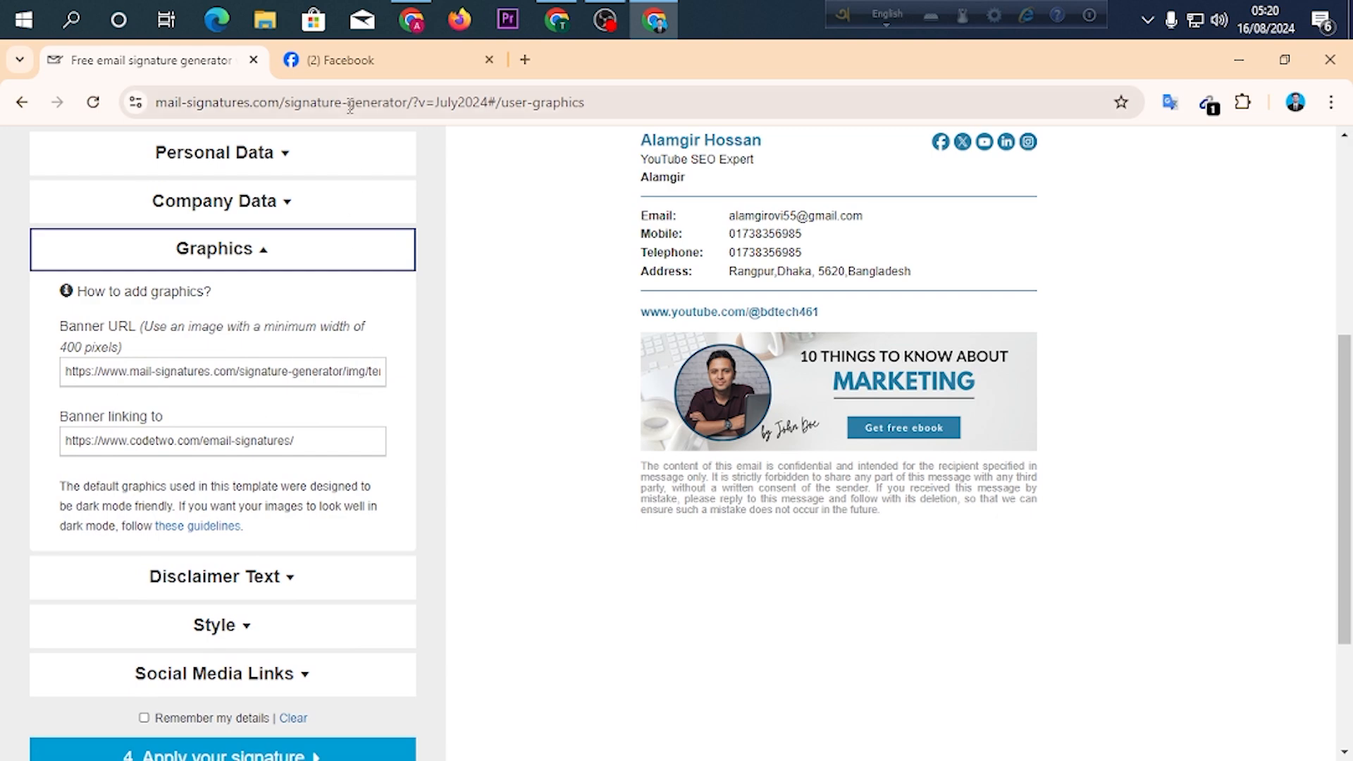
{"action": "left_click", "coordinate": [381, 60]}
{"action": "scroll", "coordinate": [505, 310], "scroll_direction": "down", "scroll_amount": 4}
{"action": "scroll", "coordinate": [504, 317], "scroll_direction": "up", "scroll_amount": 5}
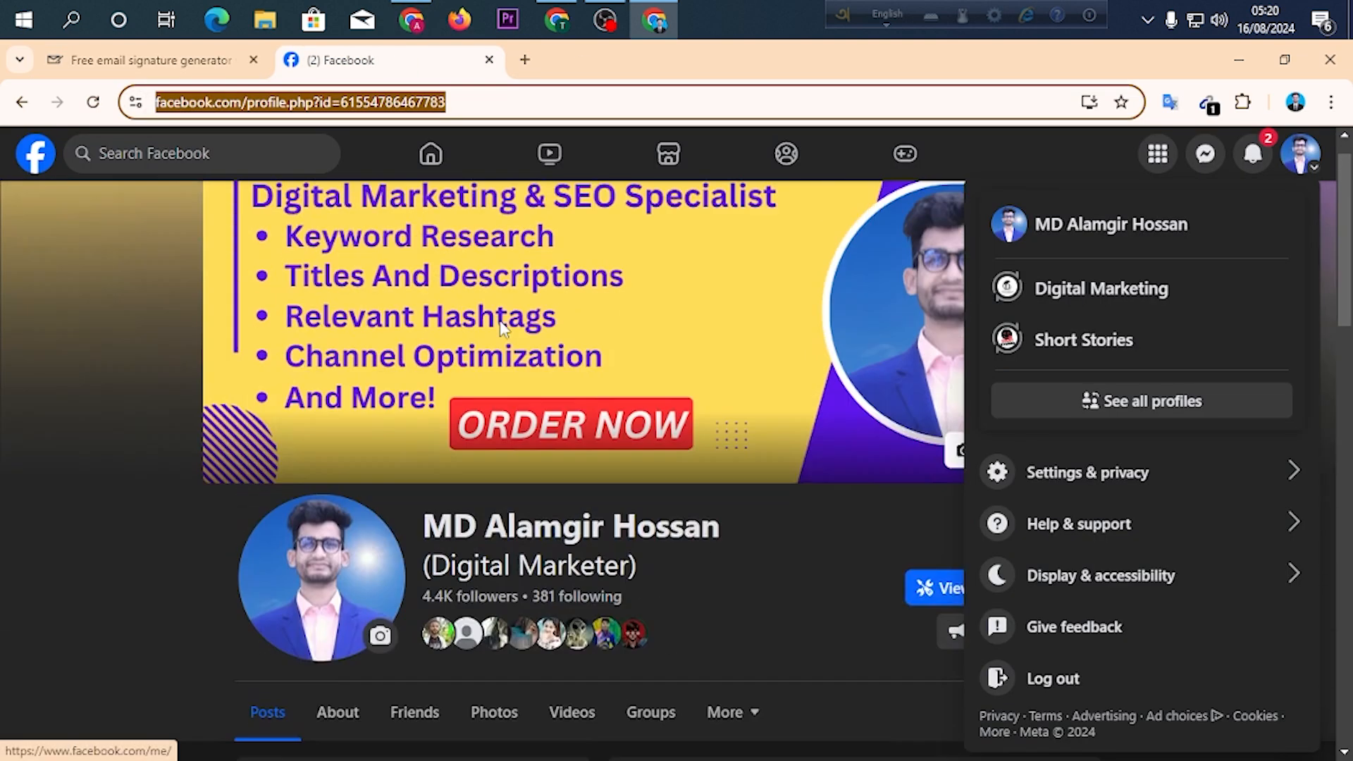
{"action": "left_click", "coordinate": [481, 242]}
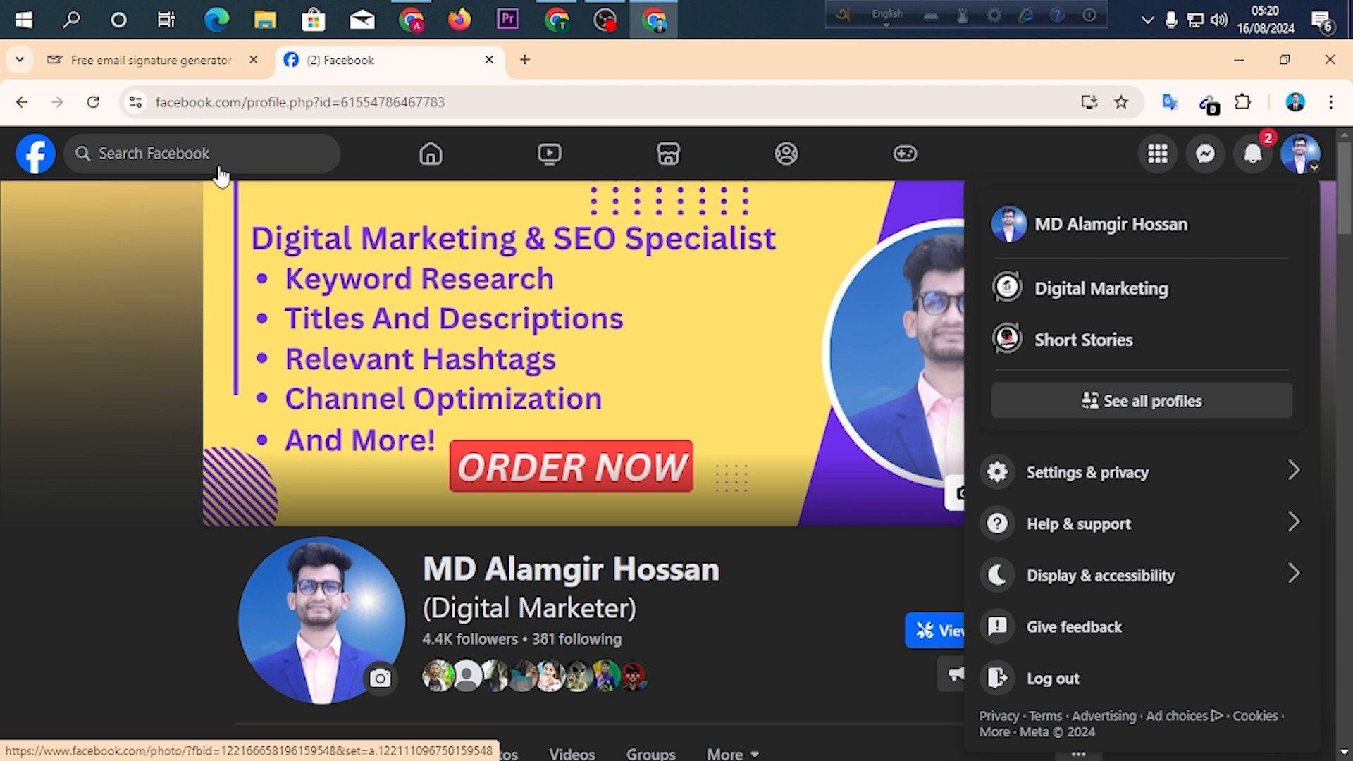
Copy the image address of the opened Facebook cover photo after checking the banner fields in the generator.
{"action": "left_click", "coordinate": [169, 63]}
{"action": "scroll", "coordinate": [284, 408], "scroll_direction": "down", "scroll_amount": 3}
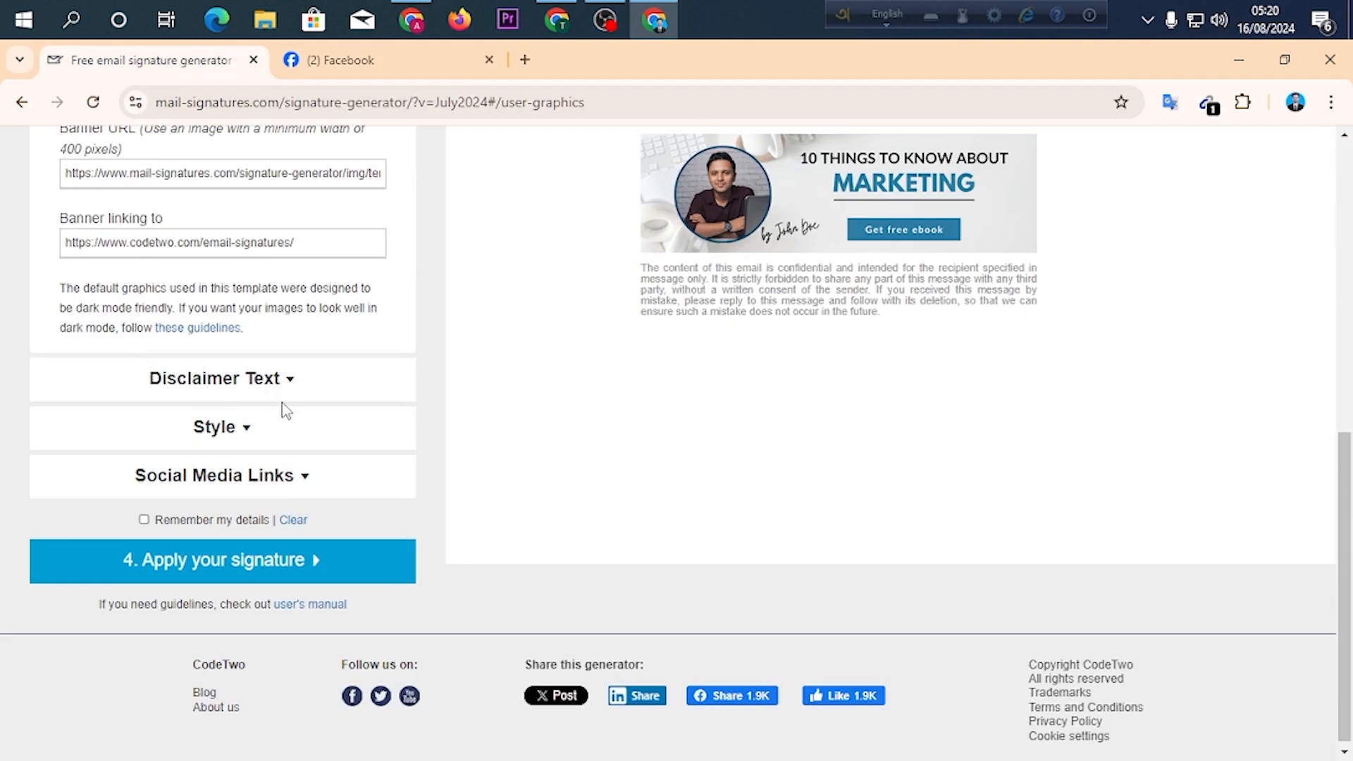
{"action": "scroll", "coordinate": [384, 387], "scroll_direction": "up", "scroll_amount": 2}
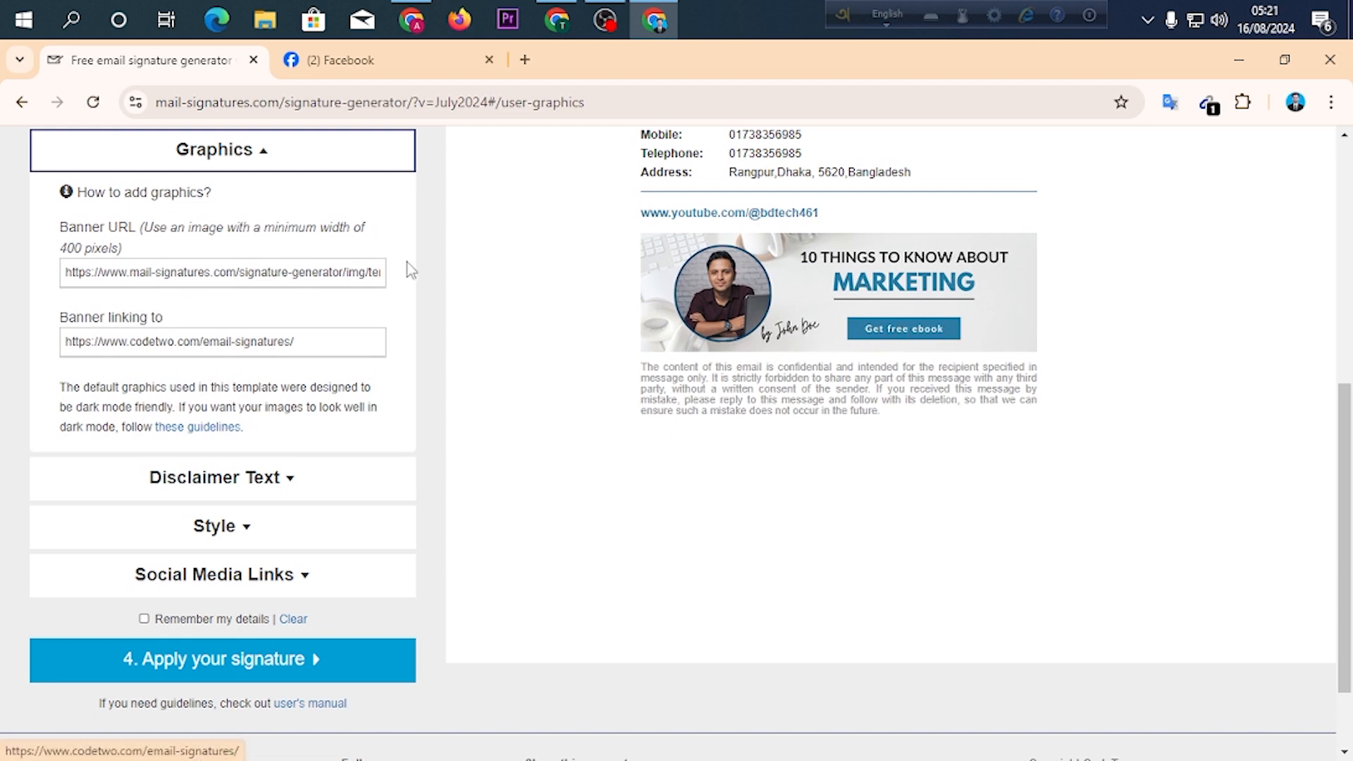
{"action": "left_click", "coordinate": [398, 62]}
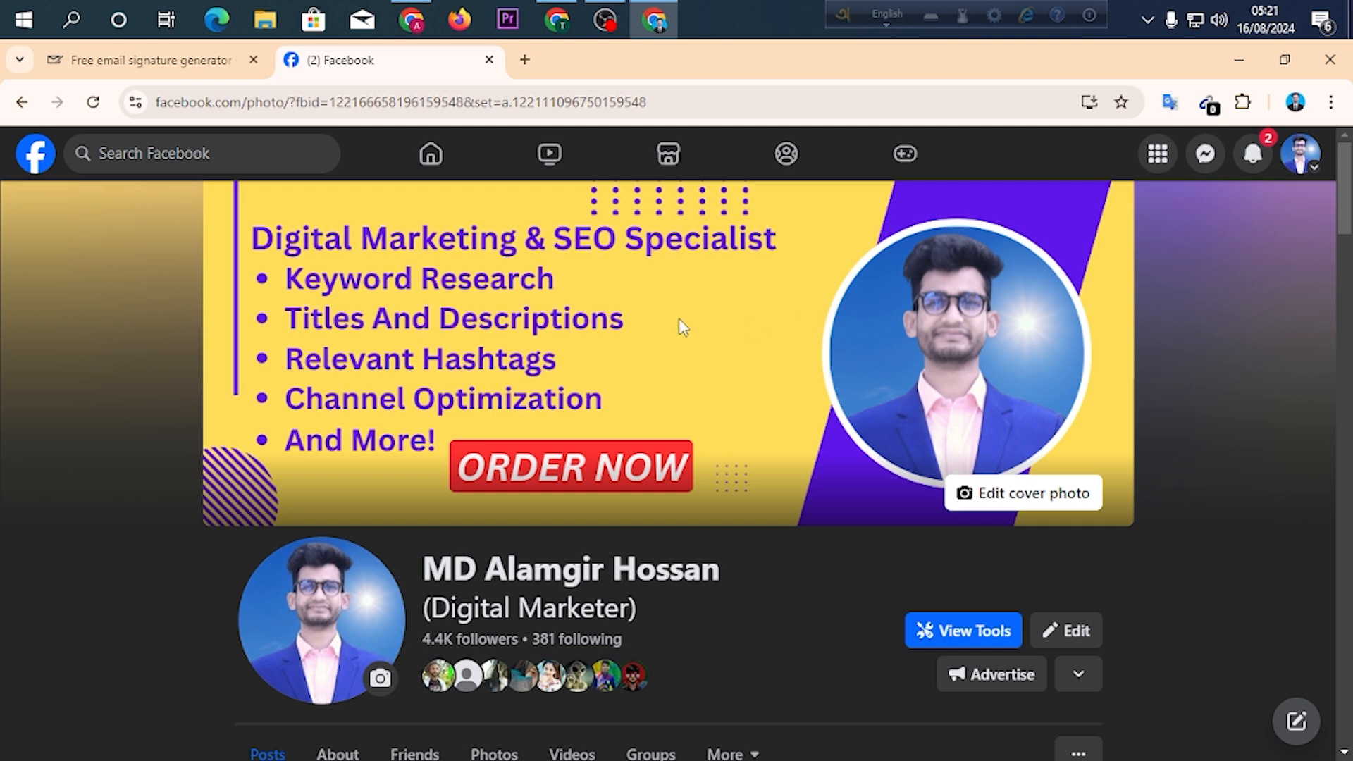
{"action": "right_click", "coordinate": [453, 242]}
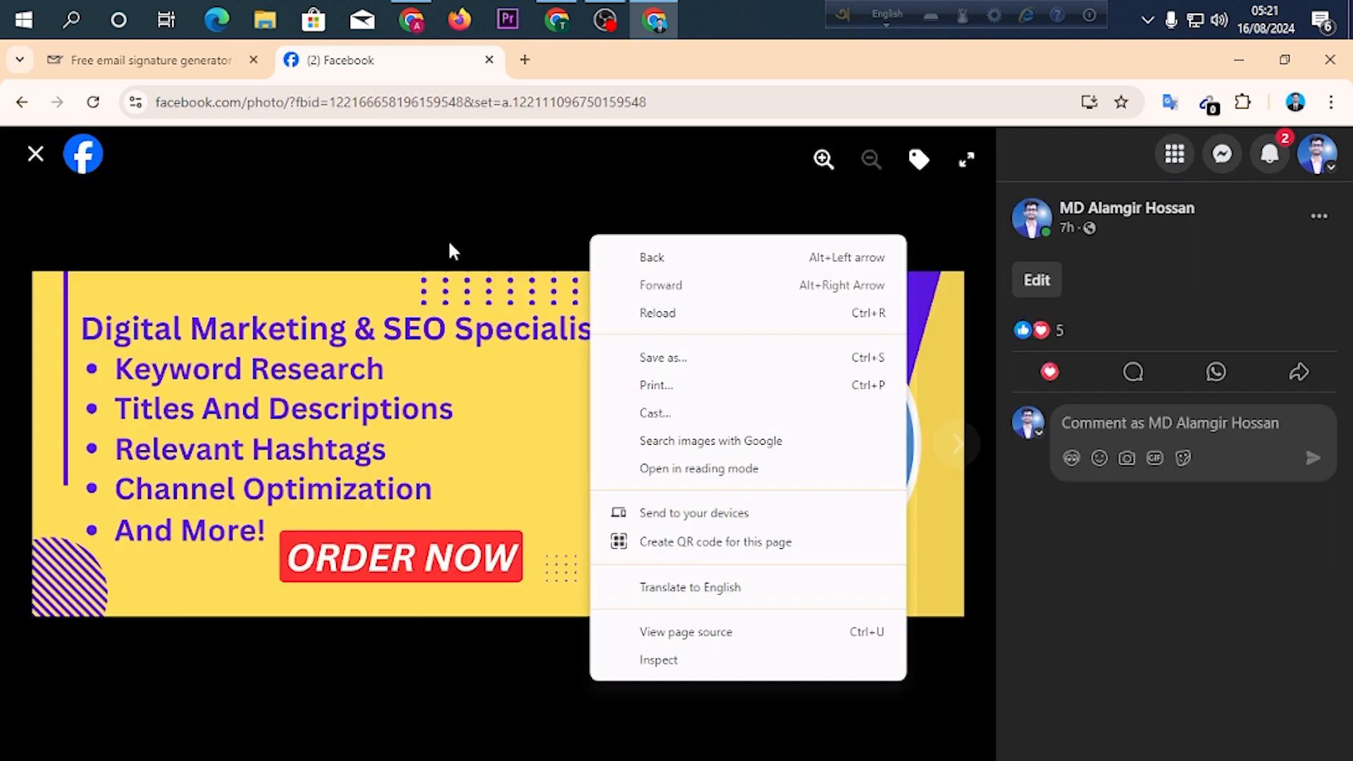
{"action": "left_click", "coordinate": [485, 361]}
{"action": "right_click", "coordinate": [495, 310]}
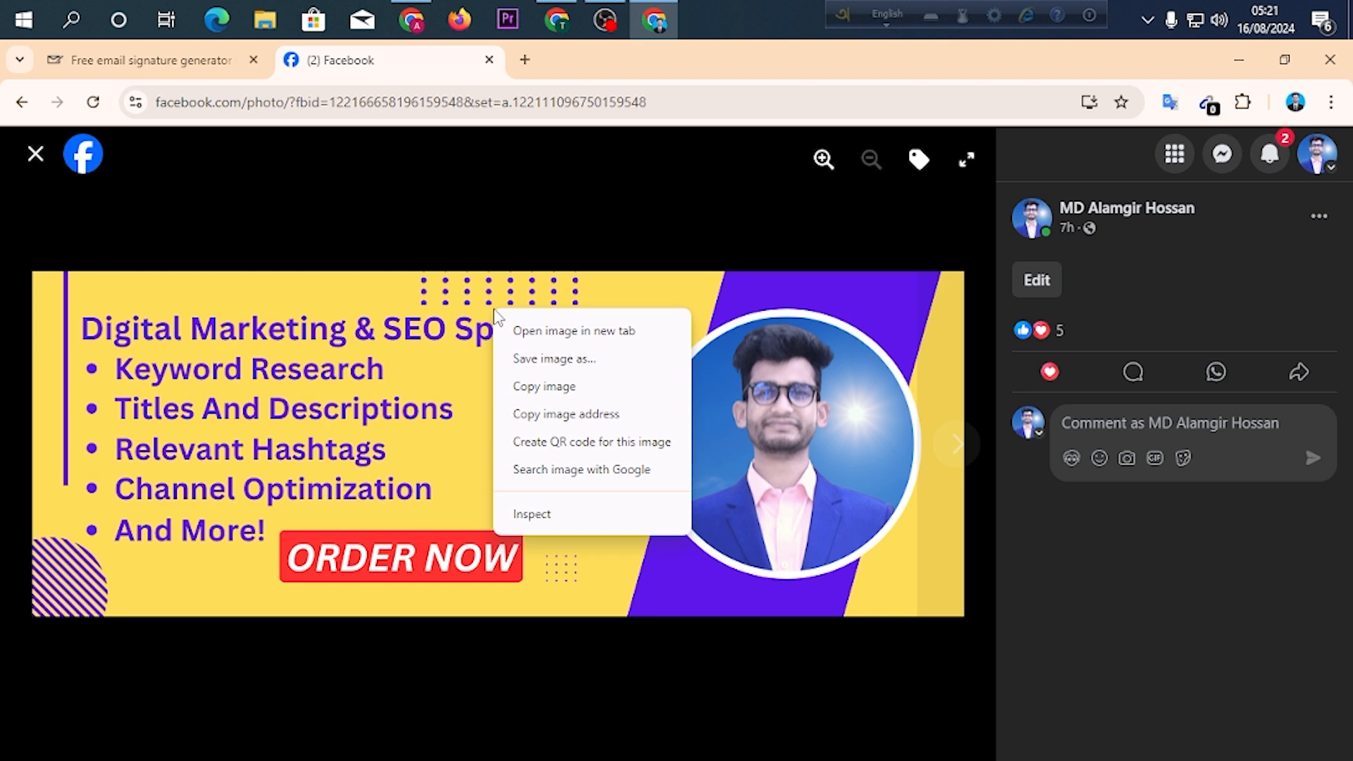
{"action": "left_click", "coordinate": [619, 418]}
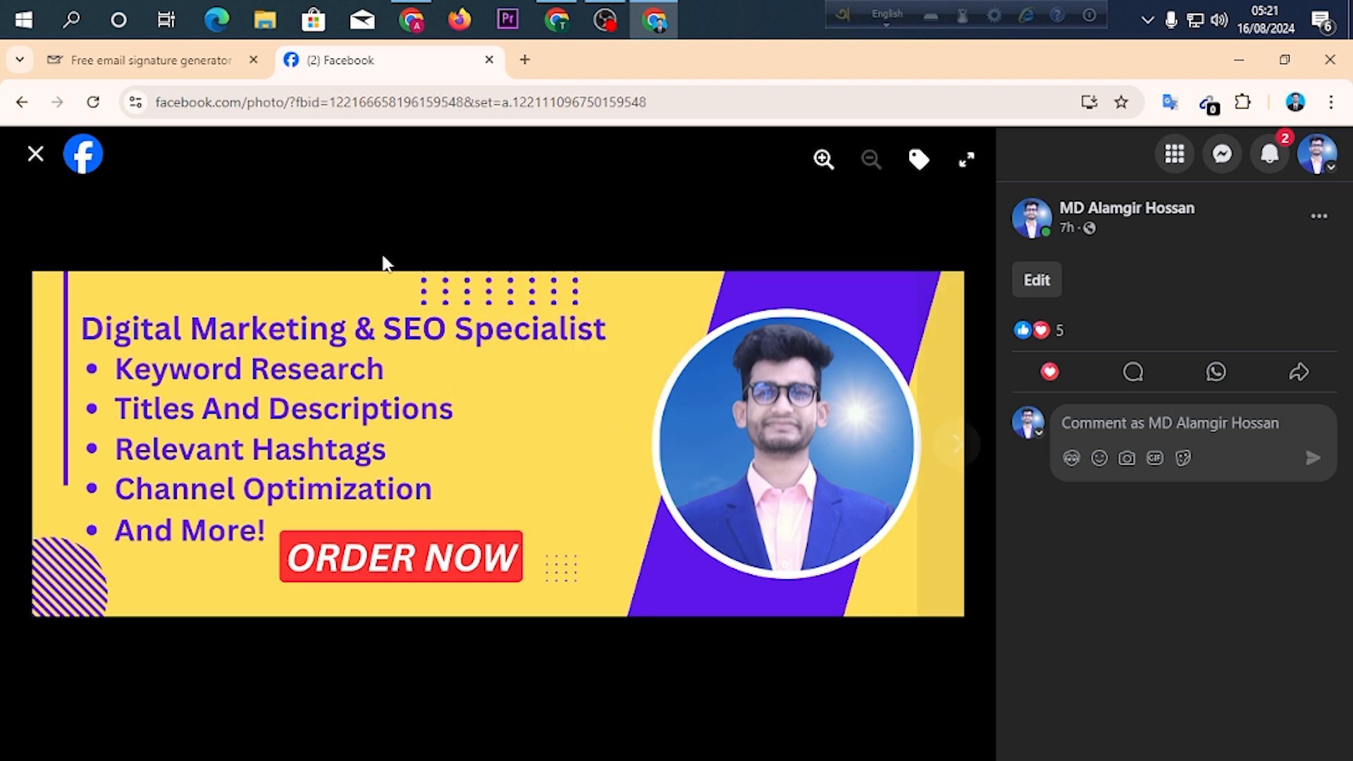
In the generator's Graphics settings, replace the sample banner URL with the copied cover photo image address.
{"action": "left_click", "coordinate": [148, 69]}
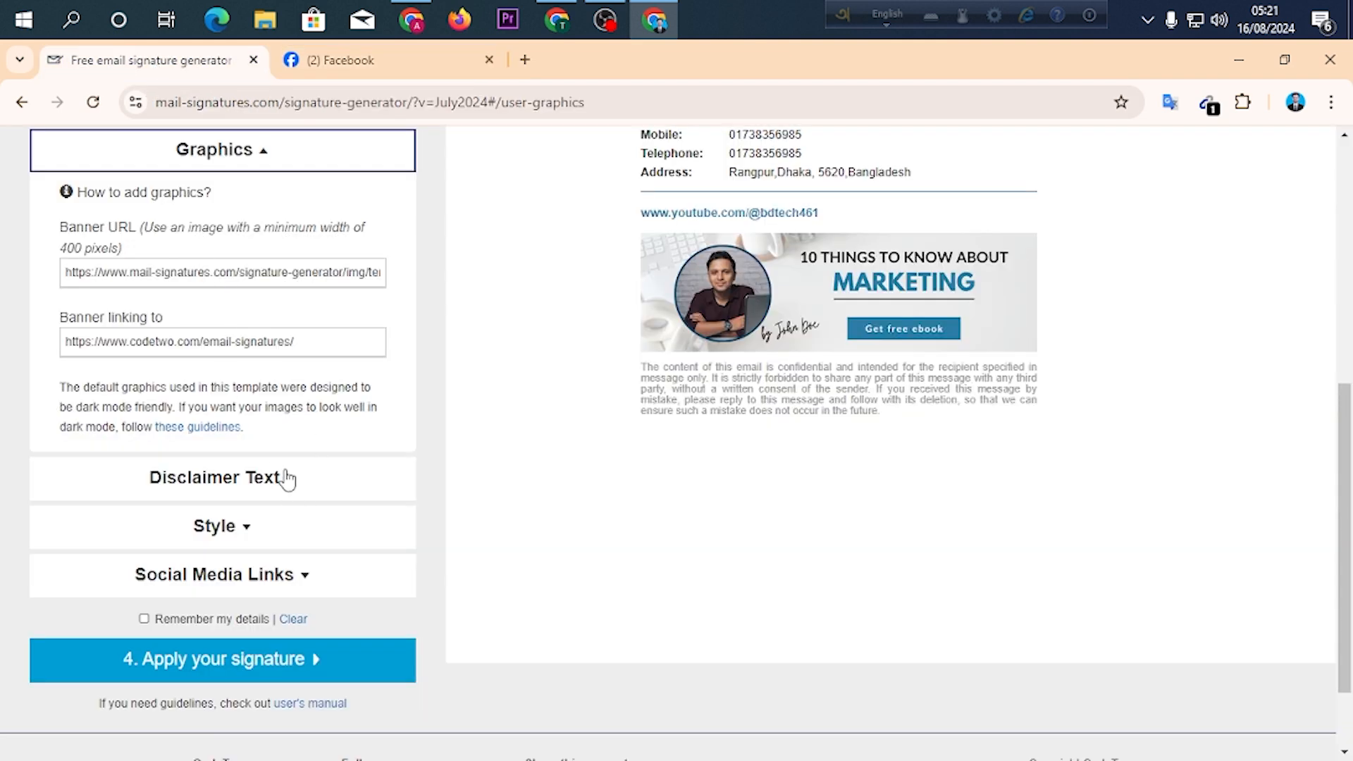
{"action": "left_click", "coordinate": [171, 493]}
{"action": "left_click", "coordinate": [197, 201]}
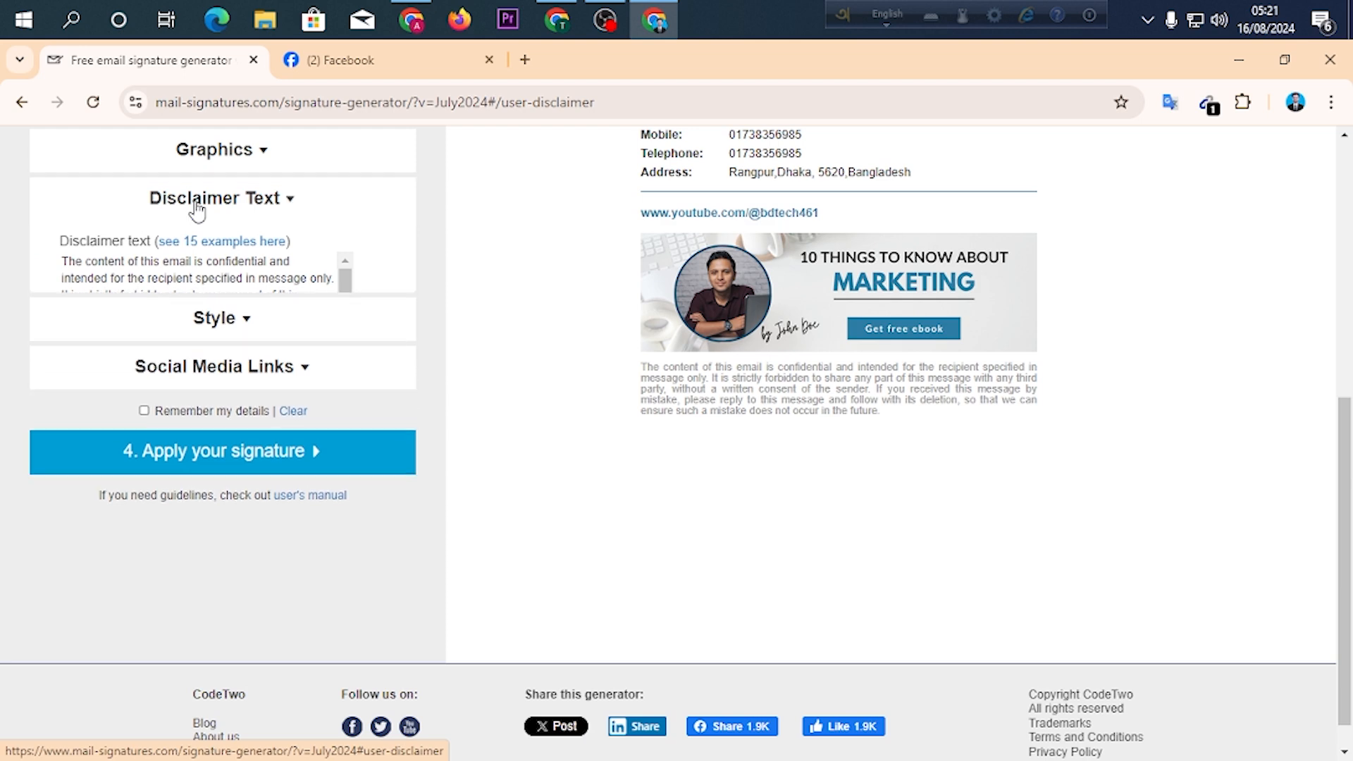
{"action": "scroll", "coordinate": [242, 296], "scroll_direction": "up", "scroll_amount": 1}
{"action": "scroll", "coordinate": [293, 344], "scroll_direction": "up", "scroll_amount": 2}
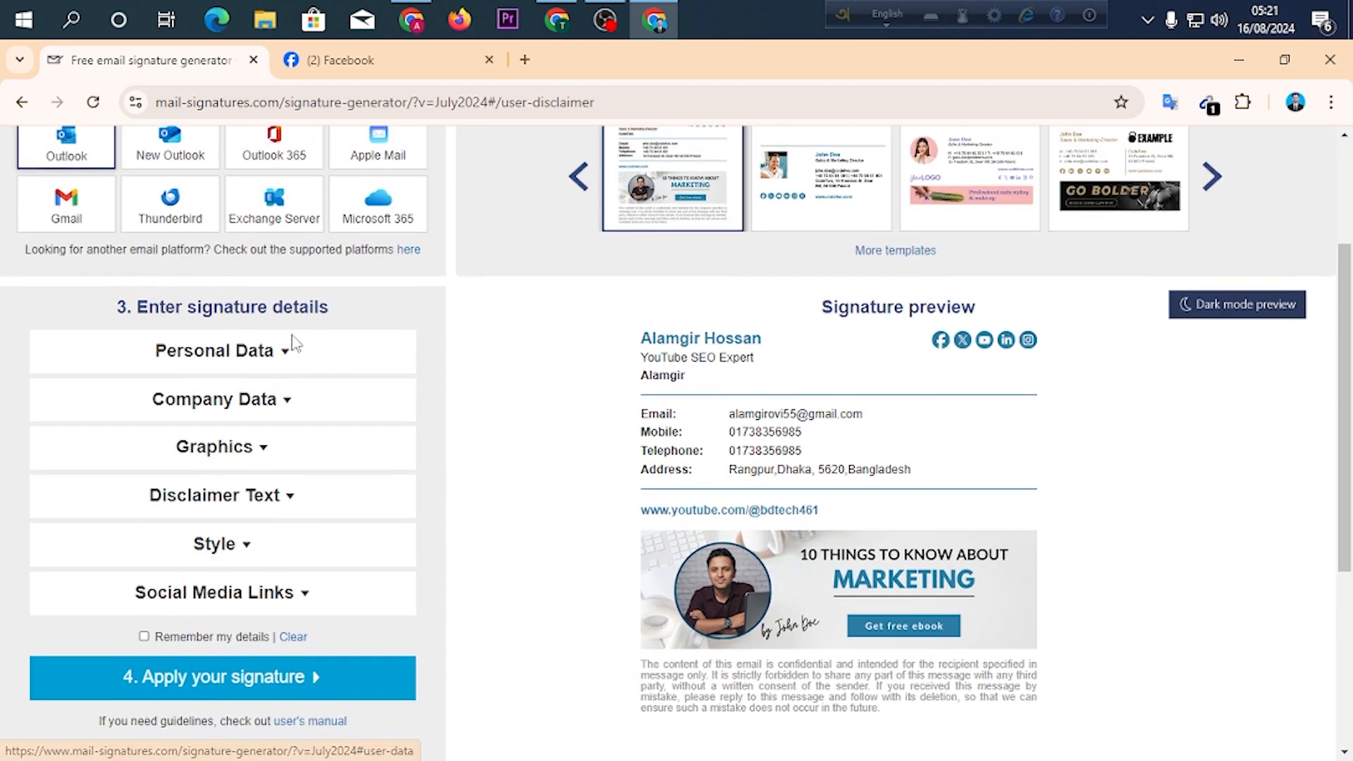
{"action": "scroll", "coordinate": [245, 412], "scroll_direction": "down", "scroll_amount": 1}
{"action": "left_click", "coordinate": [202, 353]}
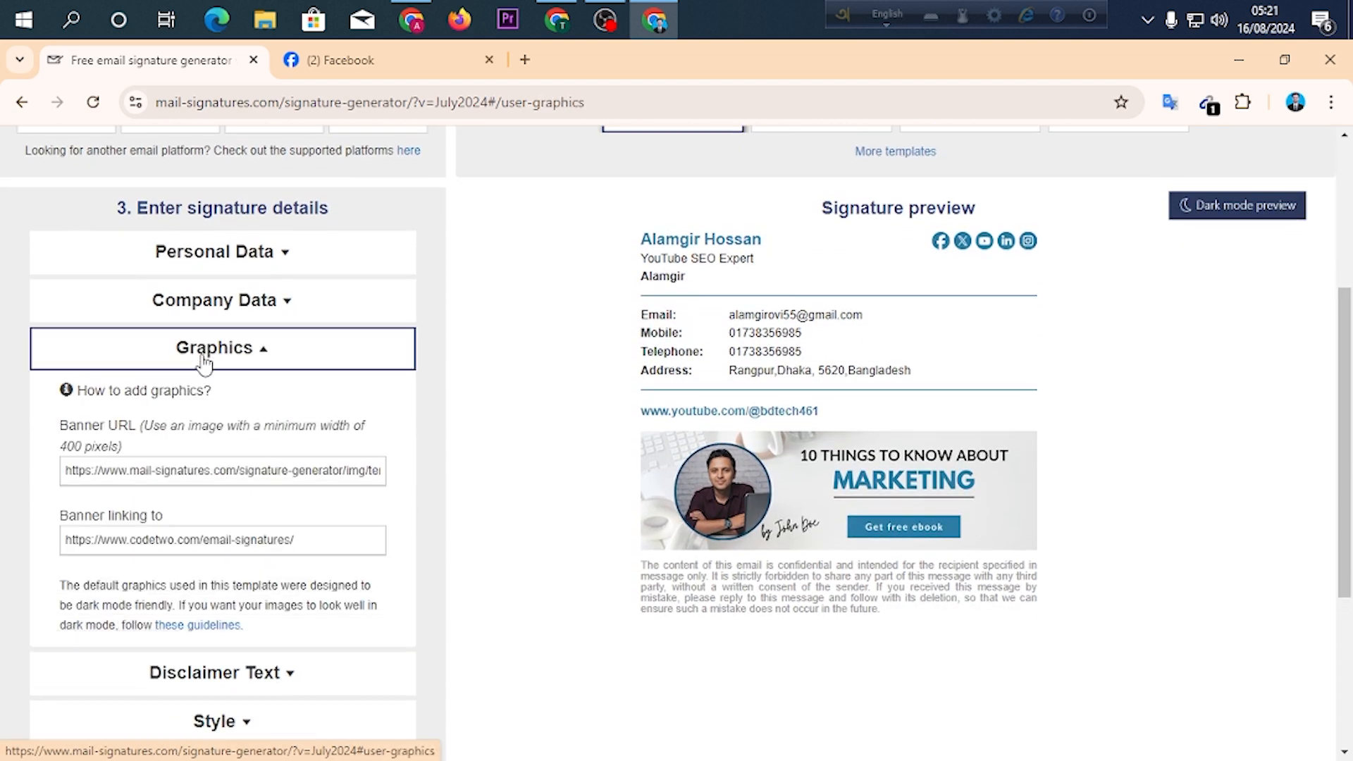
{"action": "triple_click", "coordinate": [162, 471]}
{"action": "right_click", "coordinate": [162, 475]}
{"action": "left_click", "coordinate": [303, 213]}
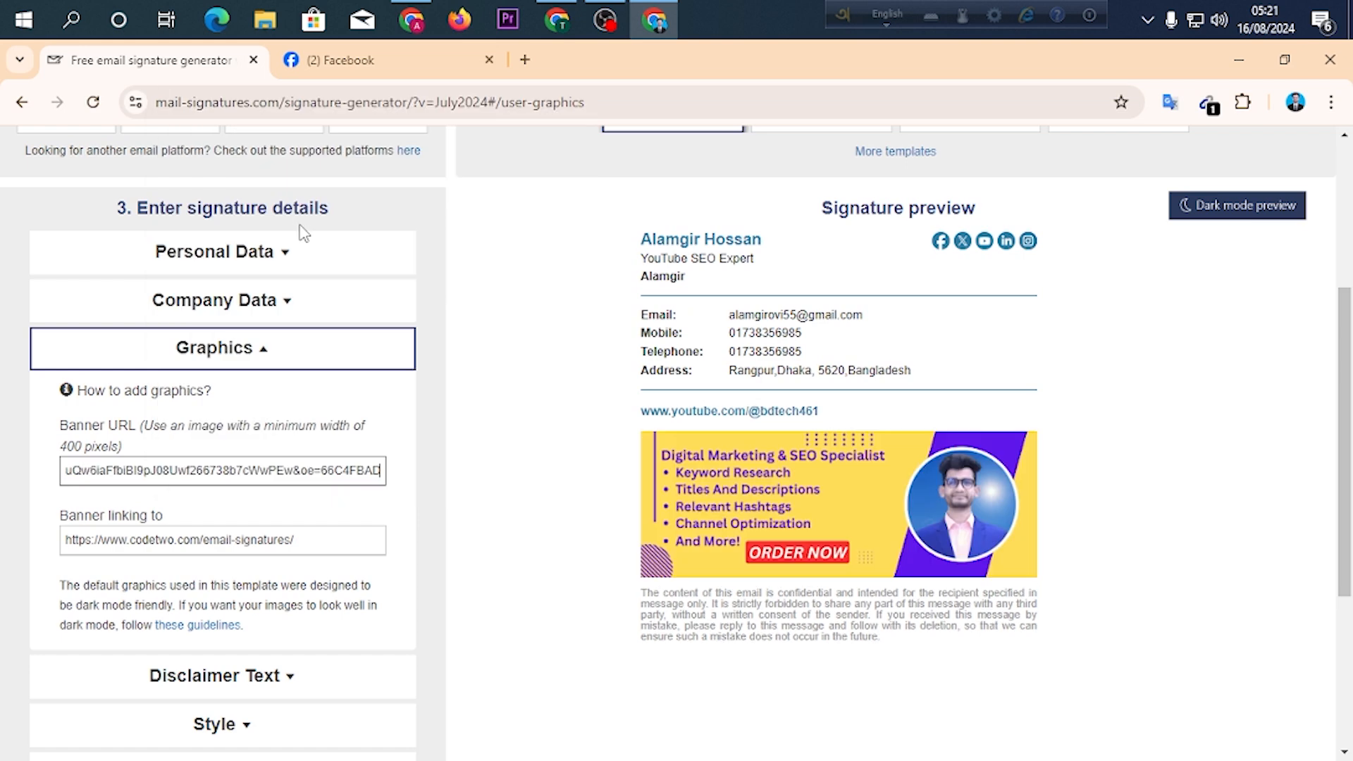
Open the Disclaimer Text settings and delete the entire sample disclaimer from the signature.
{"action": "scroll", "coordinate": [507, 454], "scroll_direction": "down", "scroll_amount": 3}
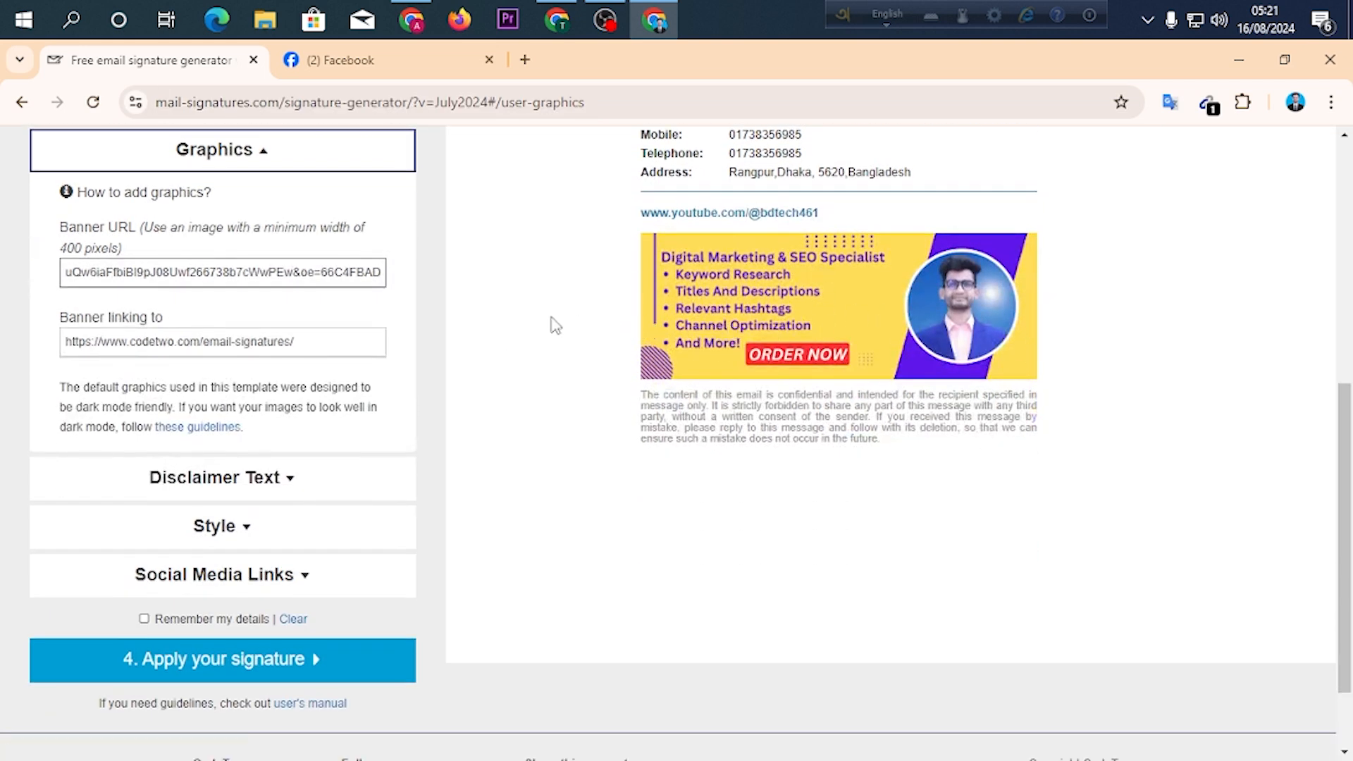
{"action": "left_click", "coordinate": [191, 486]}
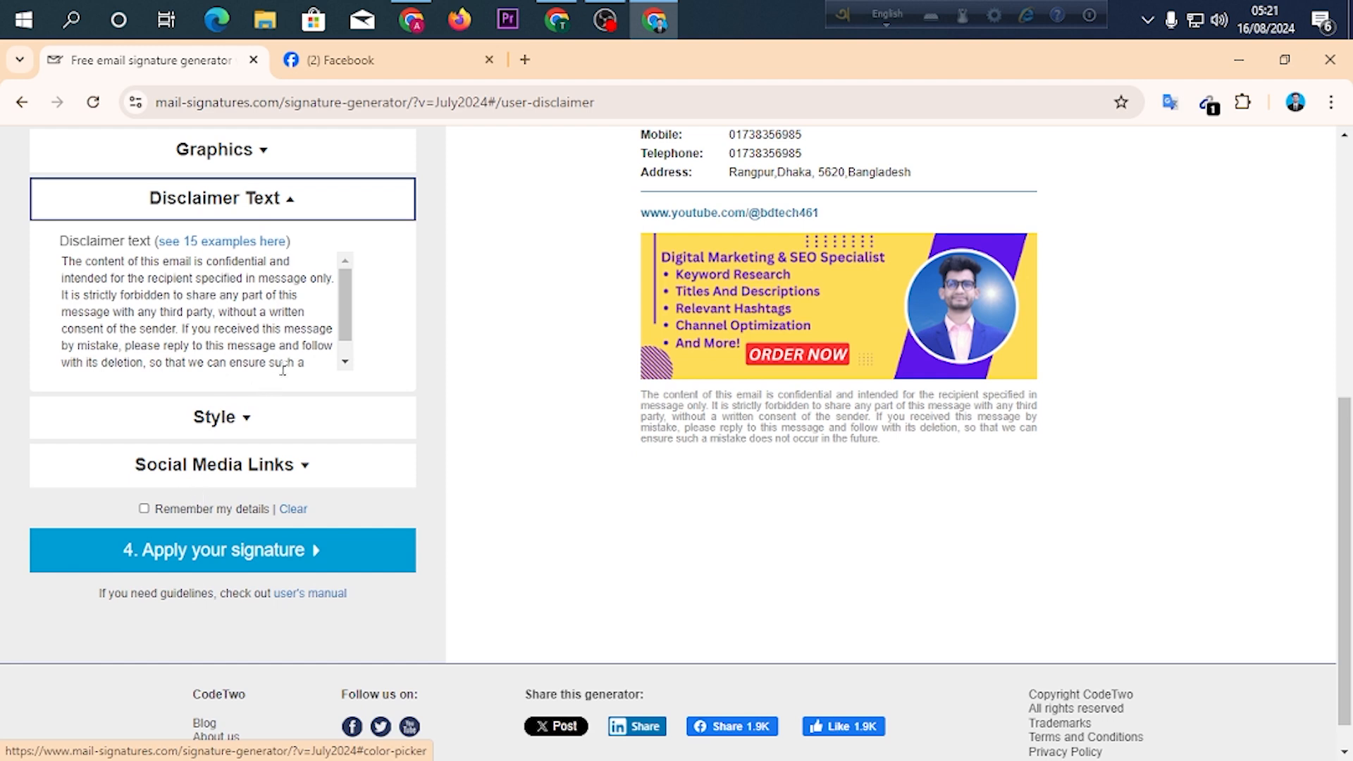
{"action": "mouse_move", "coordinate": [642, 400]}
{"action": "left_mouse_down"}
{"action": "mouse_move", "coordinate": [937, 447]}
{"action": "mouse_move", "coordinate": [598, 420]}
{"action": "mouse_move", "coordinate": [663, 407]}
{"action": "mouse_move", "coordinate": [623, 411]}
{"action": "left_mouse_up"}
{"action": "left_click", "coordinate": [614, 413]}
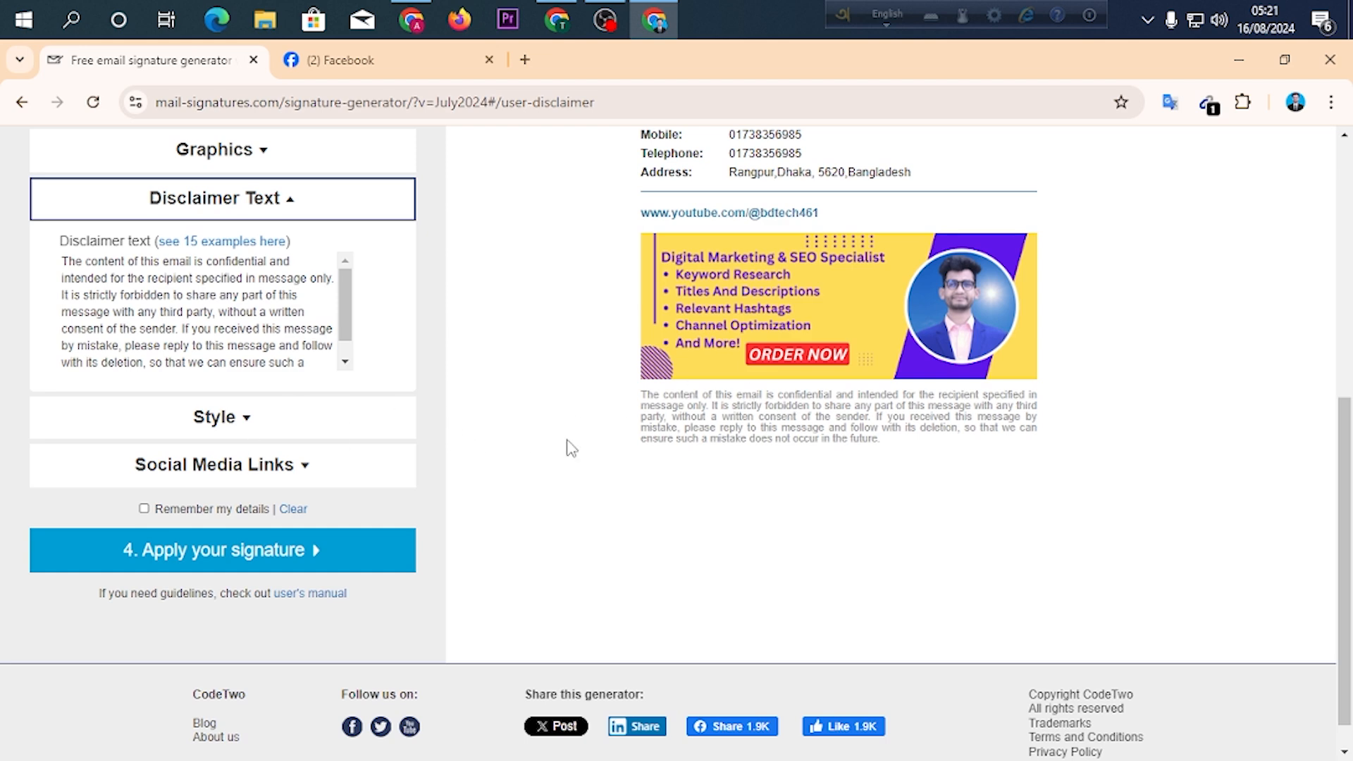
{"action": "left_click_drag", "start_coordinate": [638, 396], "coordinate": [761, 417]}
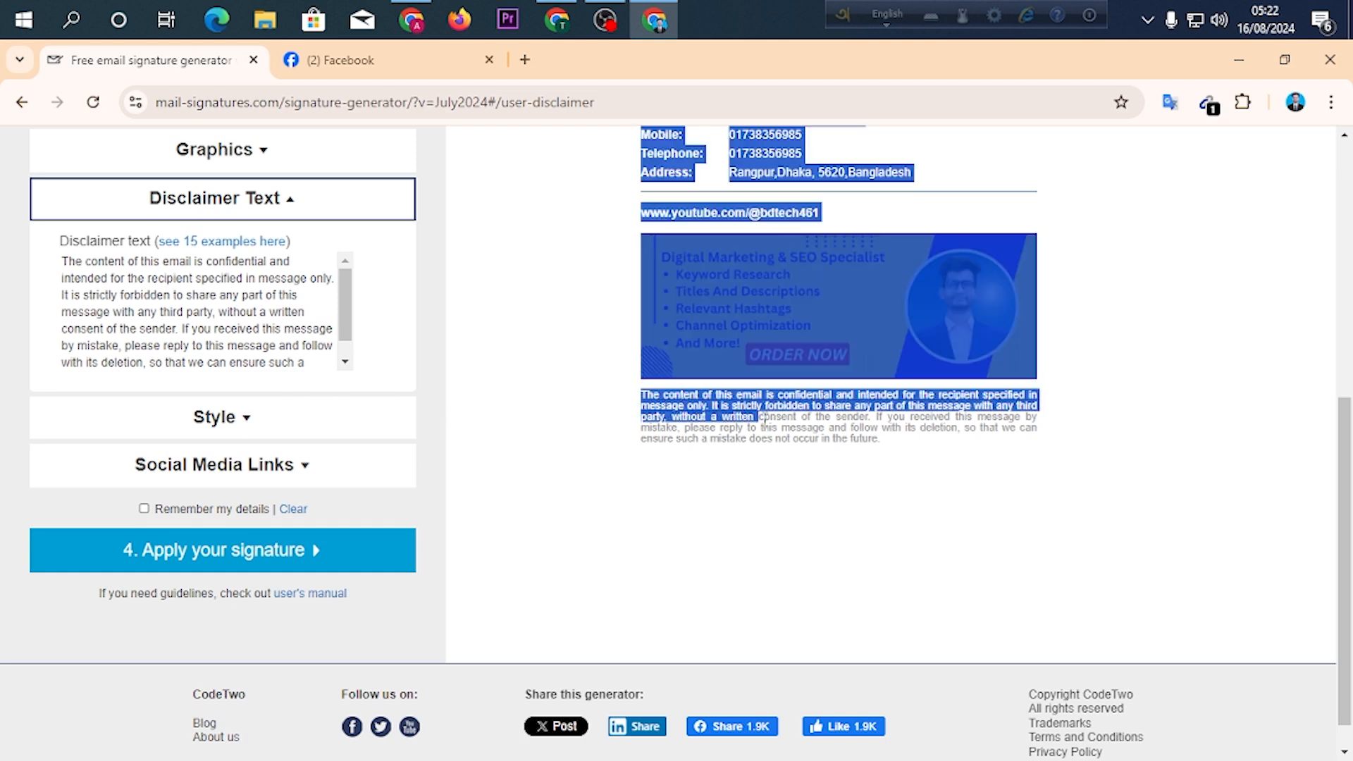
{"action": "left_click", "coordinate": [878, 438]}
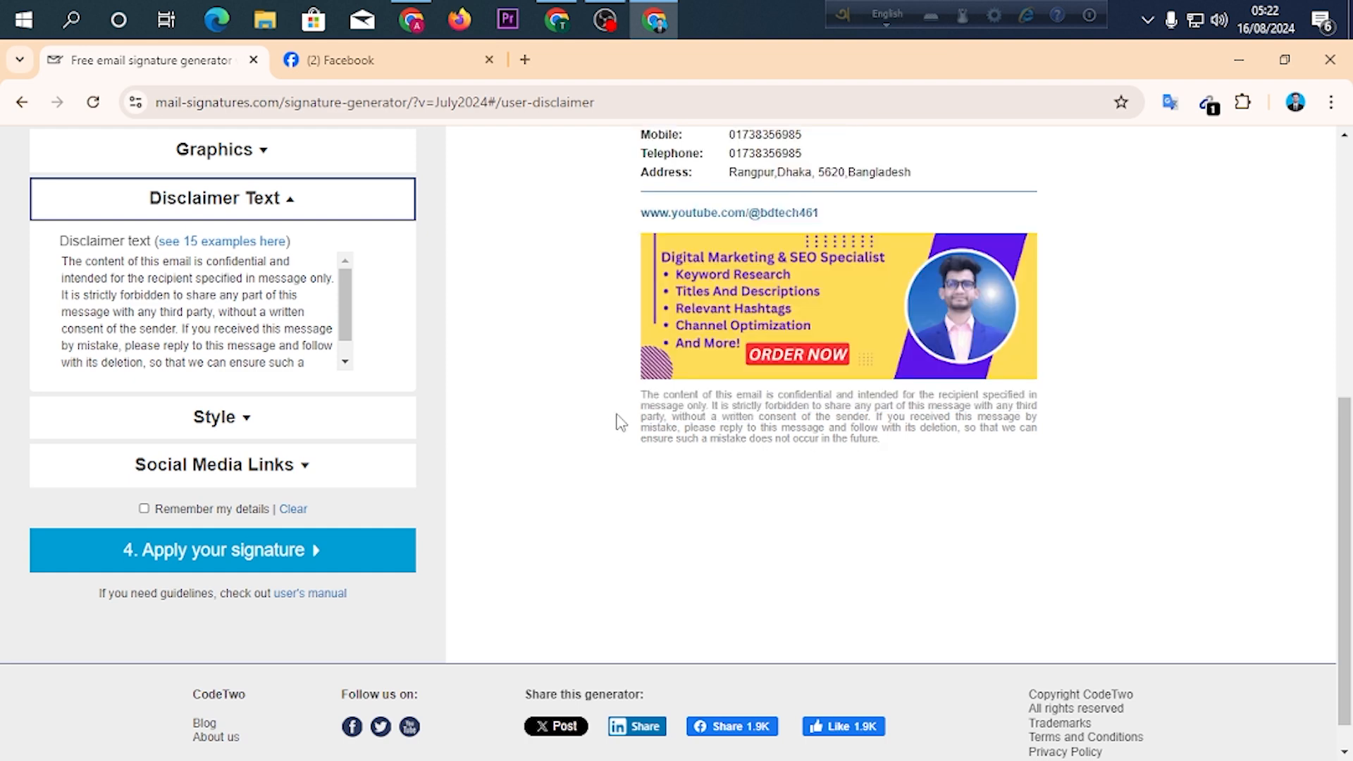
{"action": "left_click", "coordinate": [187, 317]}
{"action": "key", "text": "ctrl+a"}
{"action": "key", "text": "Delete"}
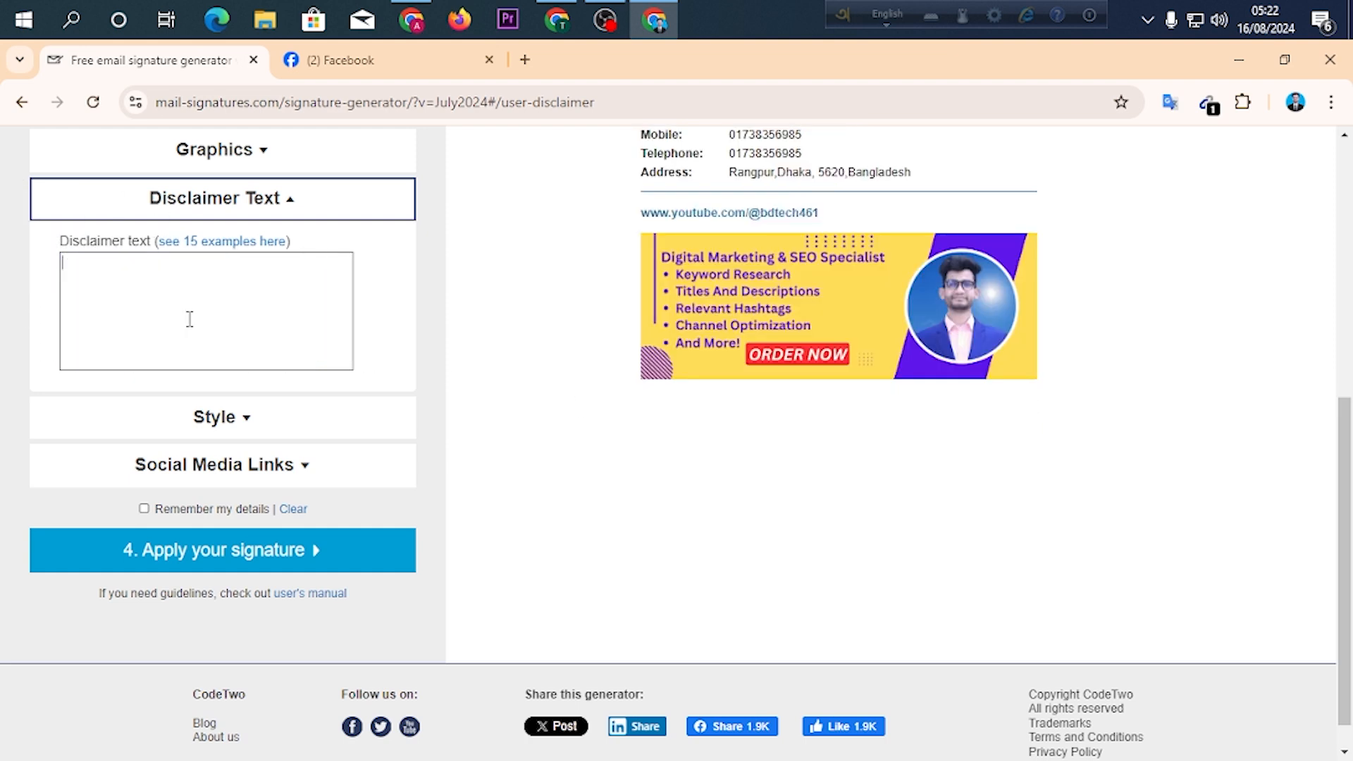
{"action": "left_click", "coordinate": [719, 498]}
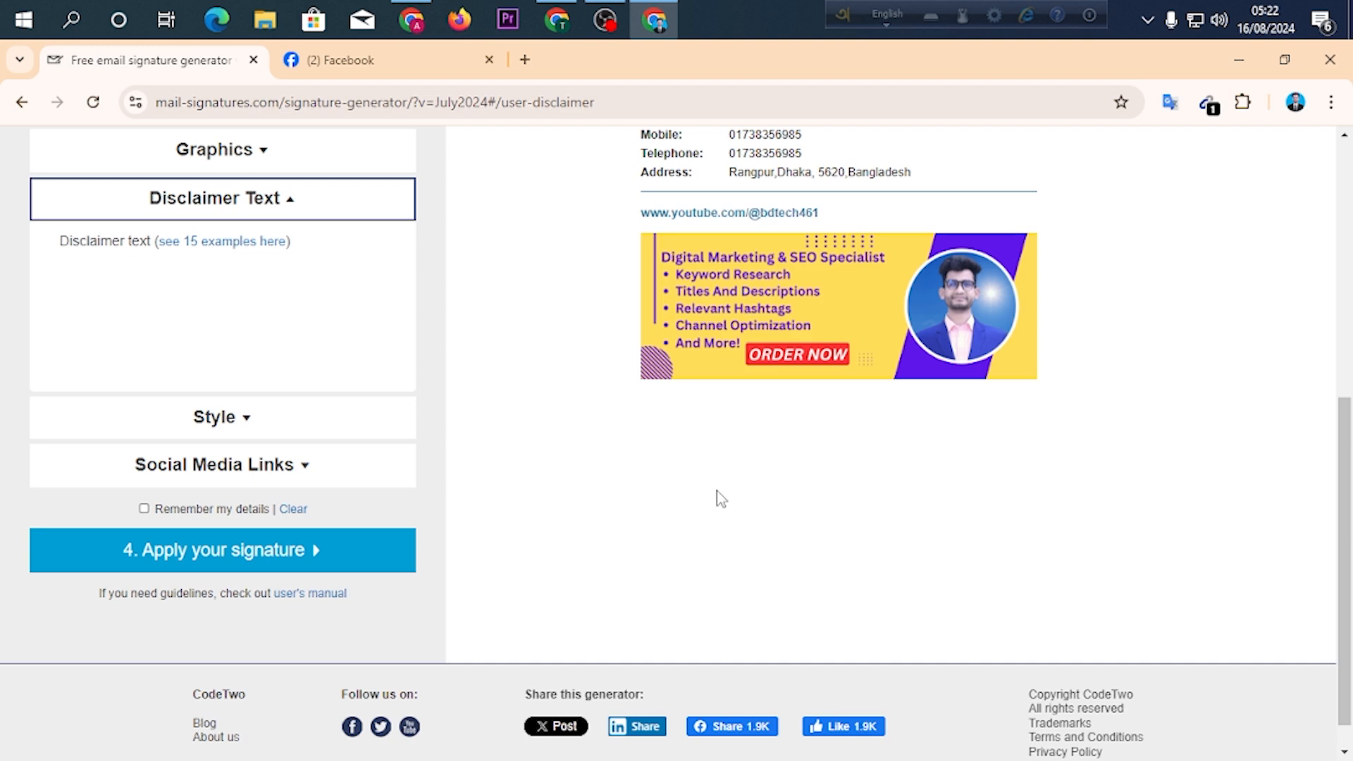
Switch to the Fiverr seller profile and open the YouTube SEO optimization gig.
{"action": "left_click", "coordinate": [412, 19]}
{"action": "scroll", "coordinate": [548, 384], "scroll_direction": "down", "scroll_amount": 2}
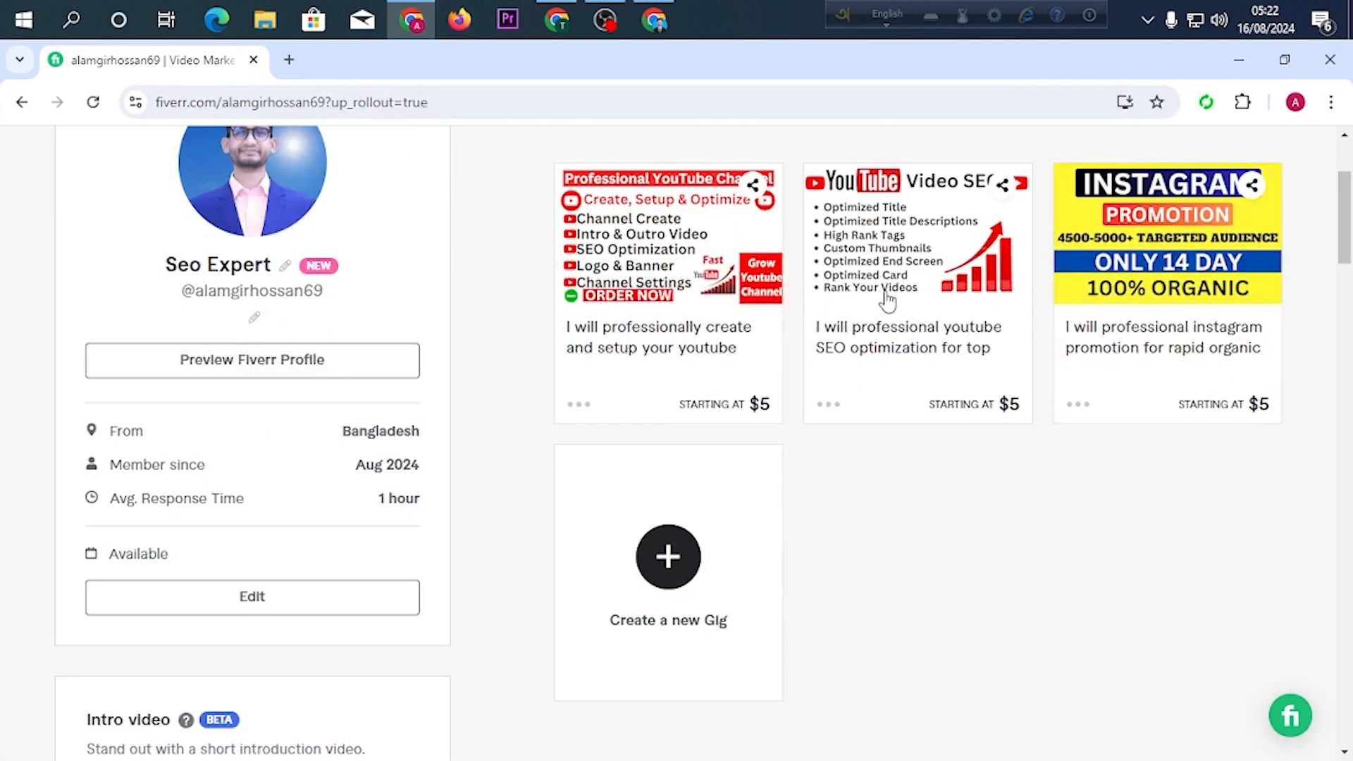
{"action": "left_click", "coordinate": [872, 268]}
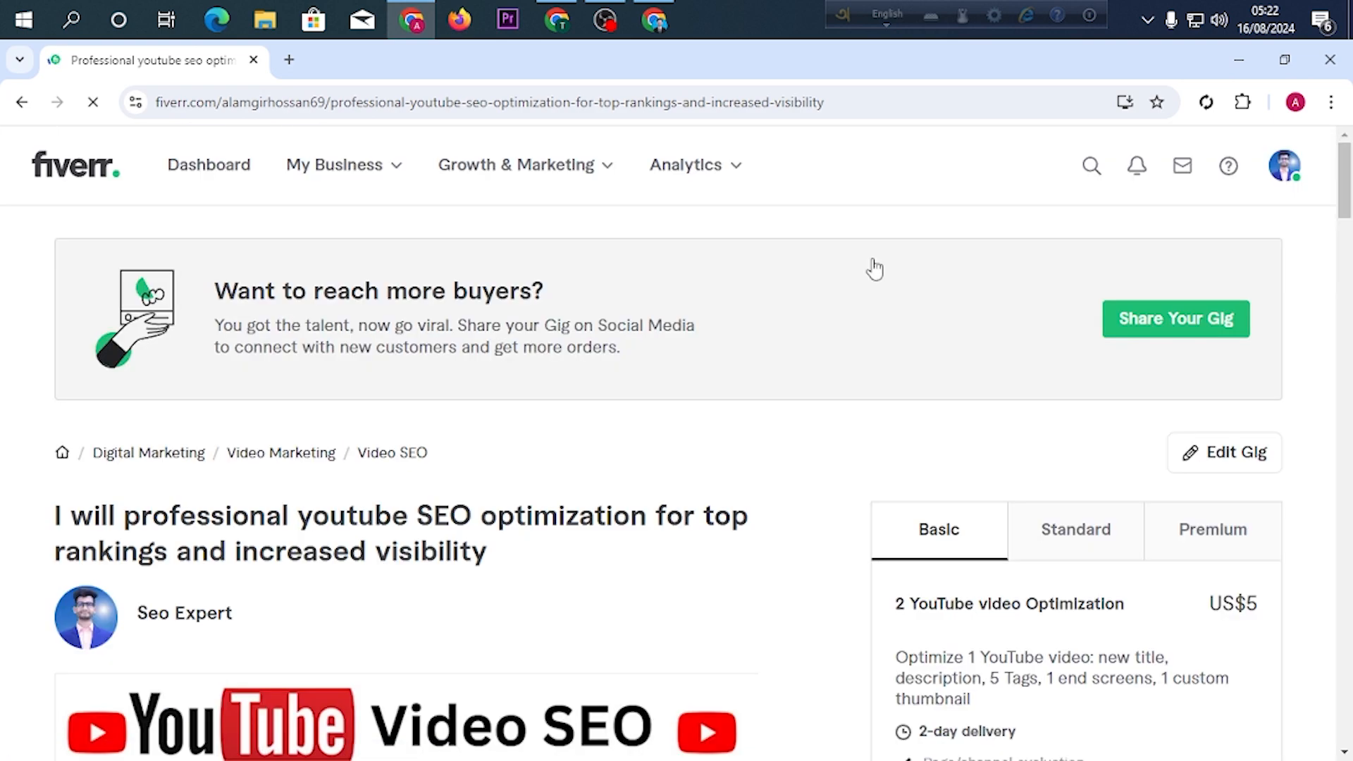
Copy the gig description from "Hello!" through "Boost Your Channels Performance." and leave the gig page.
{"action": "scroll", "coordinate": [341, 444], "scroll_direction": "down", "scroll_amount": 10}
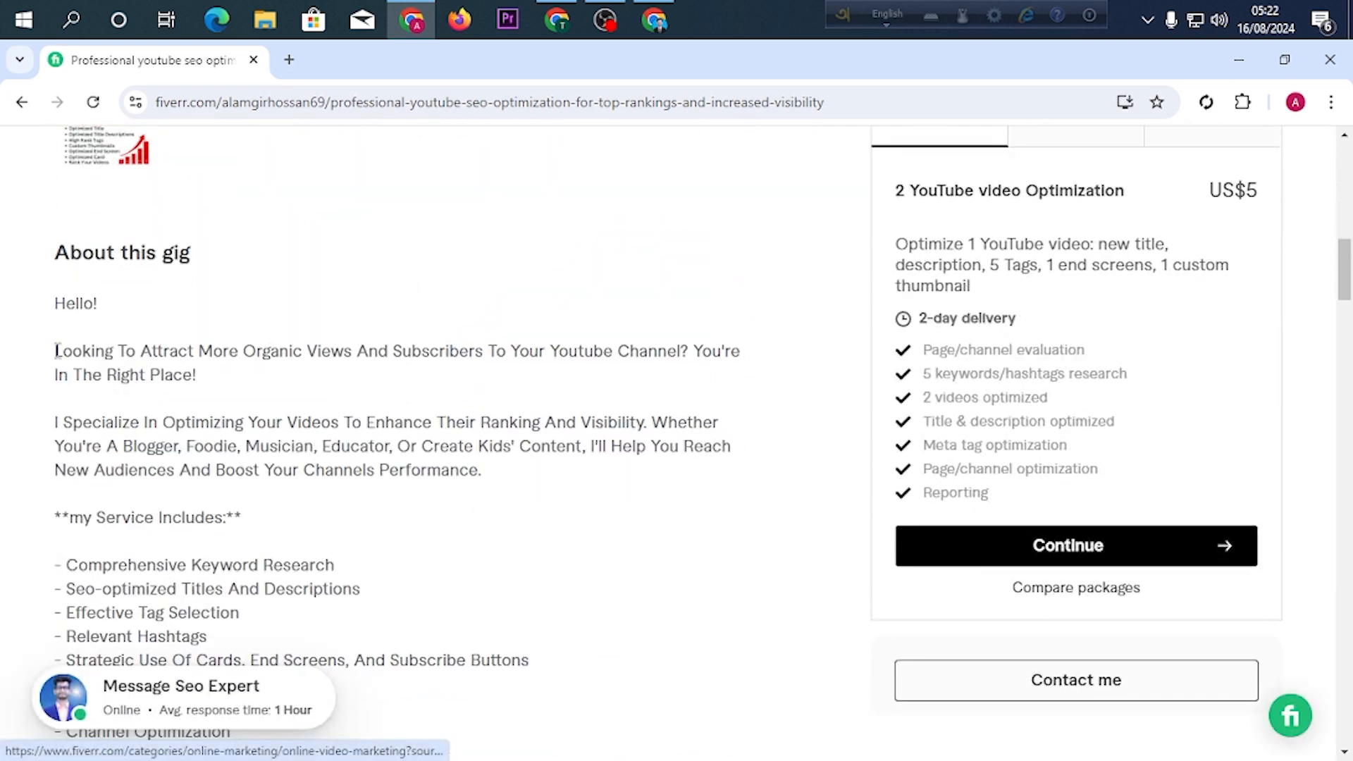
{"action": "left_click_drag", "start_coordinate": [55, 304], "coordinate": [498, 479]}
{"action": "right_click", "coordinate": [422, 445]}
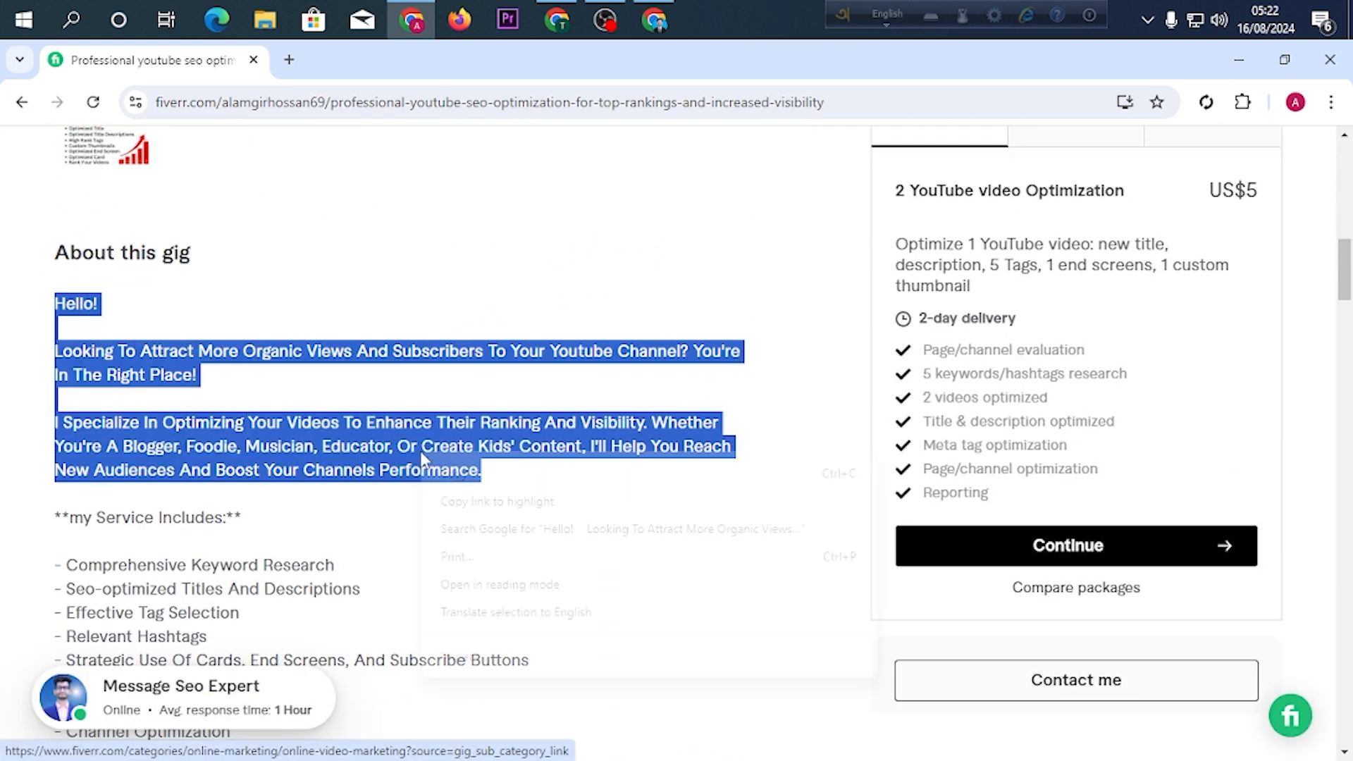
{"action": "left_click", "coordinate": [486, 464]}
{"action": "scroll", "coordinate": [477, 420], "scroll_direction": "up", "scroll_amount": 10}
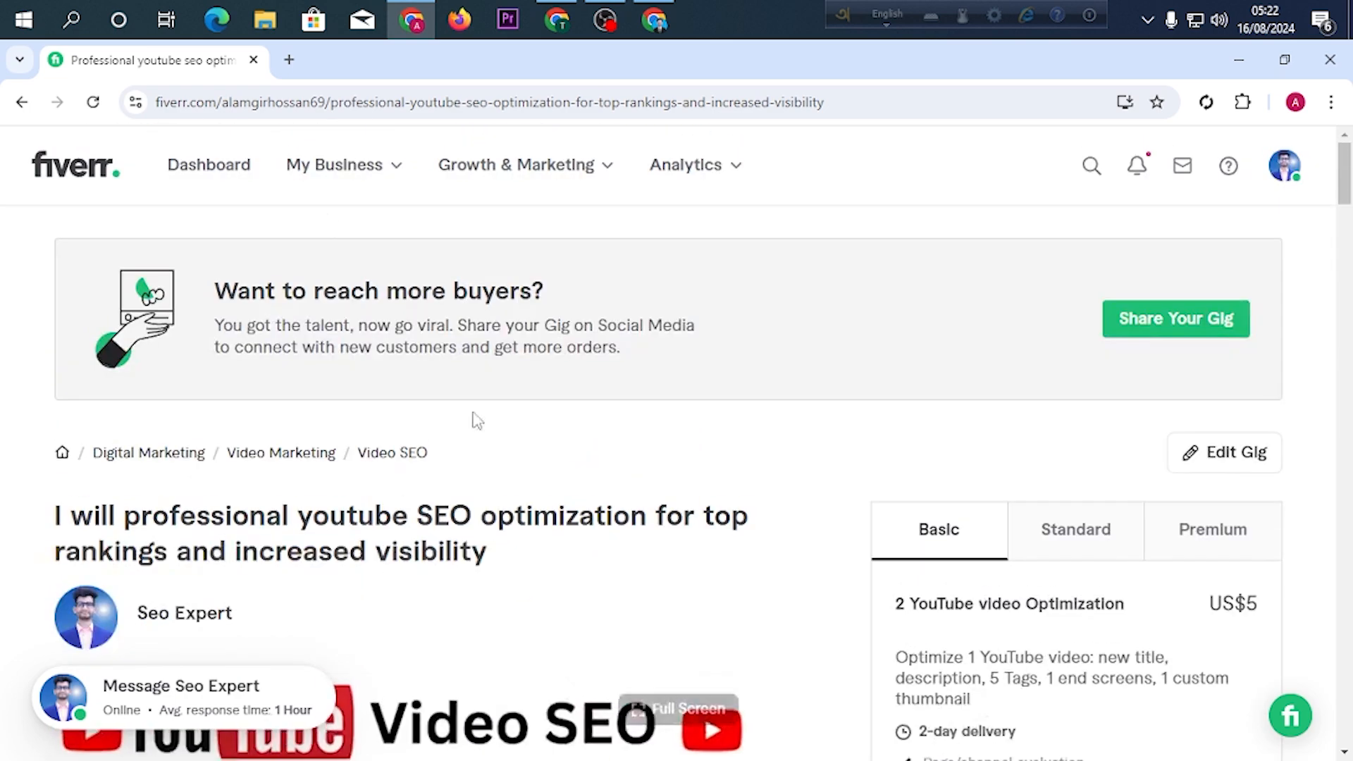
{"action": "left_click", "coordinate": [326, 166]}
{"action": "left_click", "coordinate": [384, 329]}
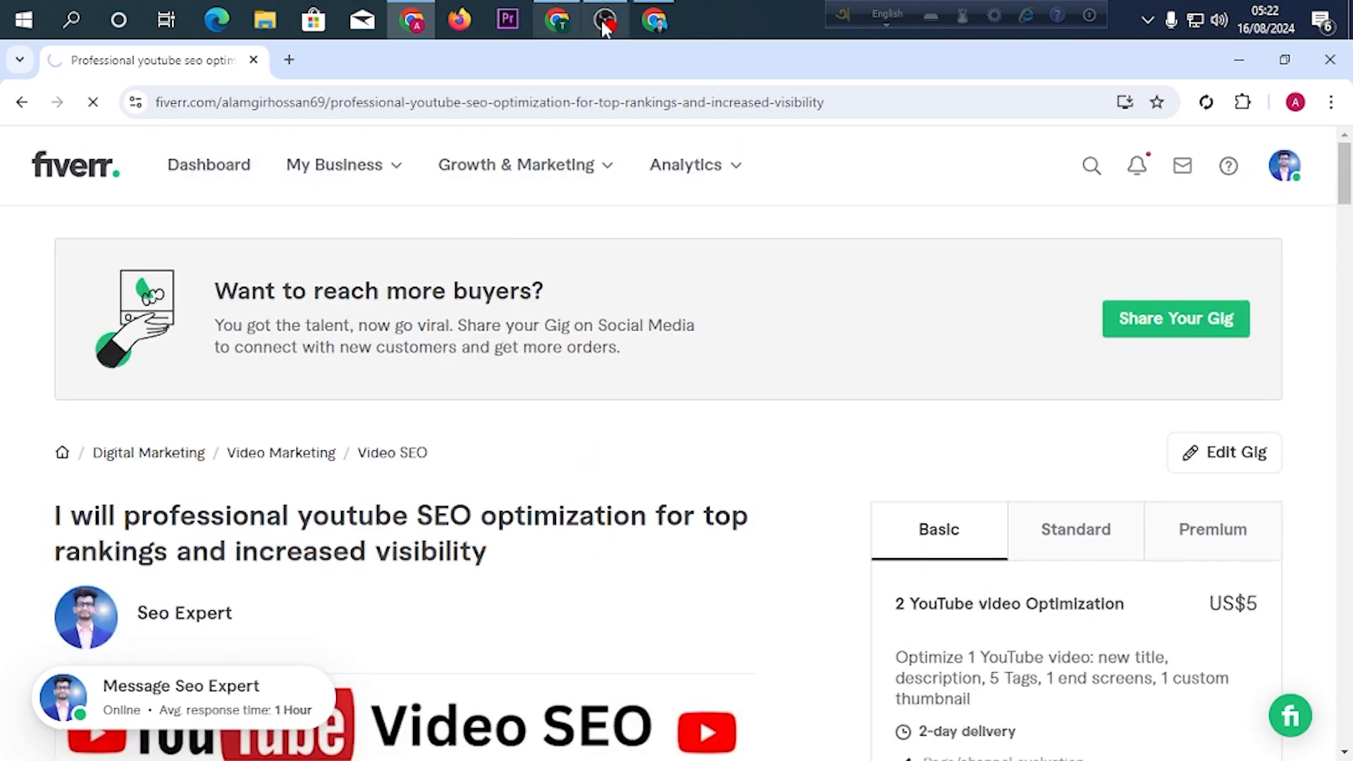
Back in the signature generator, paste the copied gig description as the disclaimer text and review it.
{"action": "left_click", "coordinate": [654, 21]}
{"action": "right_click", "coordinate": [212, 261]}
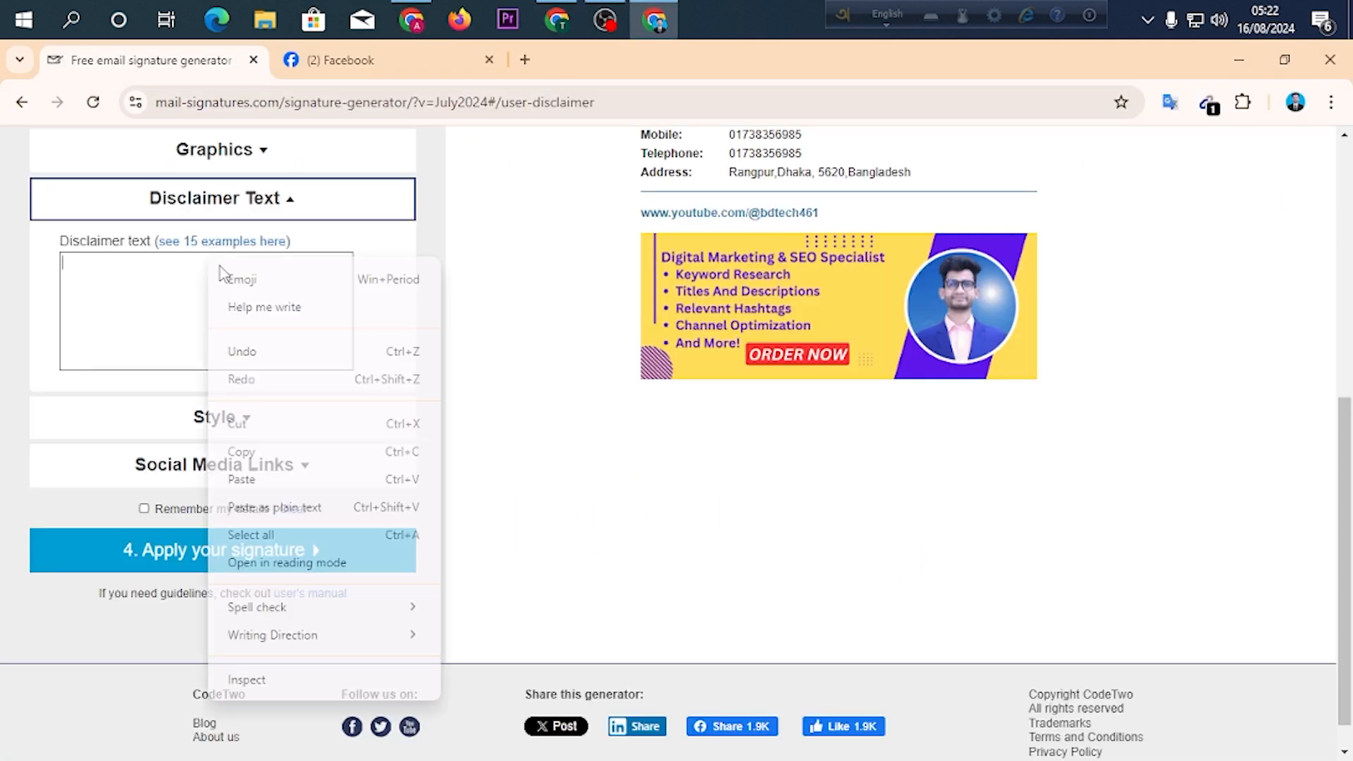
{"action": "left_click", "coordinate": [258, 477]}
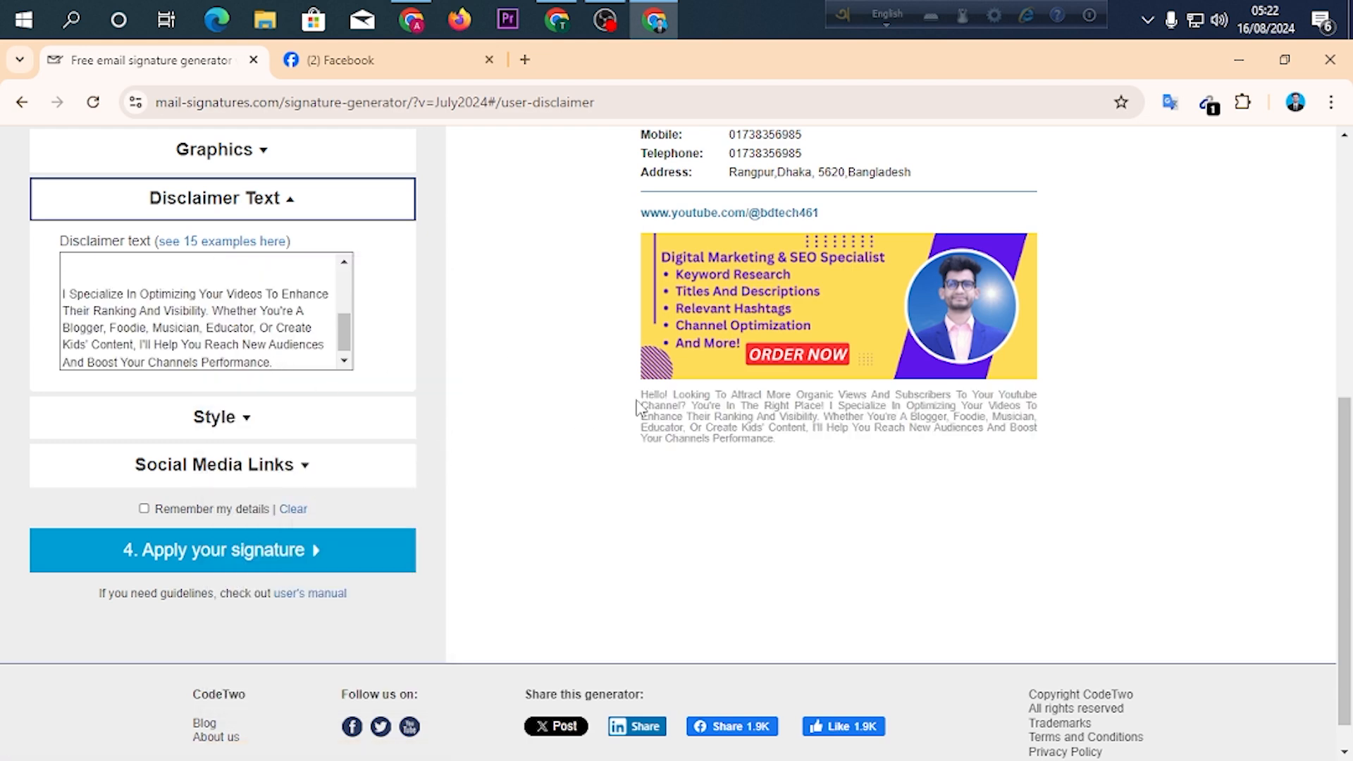
{"action": "scroll", "coordinate": [164, 307], "scroll_direction": "up", "scroll_amount": 2}
{"action": "scroll", "coordinate": [164, 307], "scroll_direction": "up", "scroll_amount": 5}
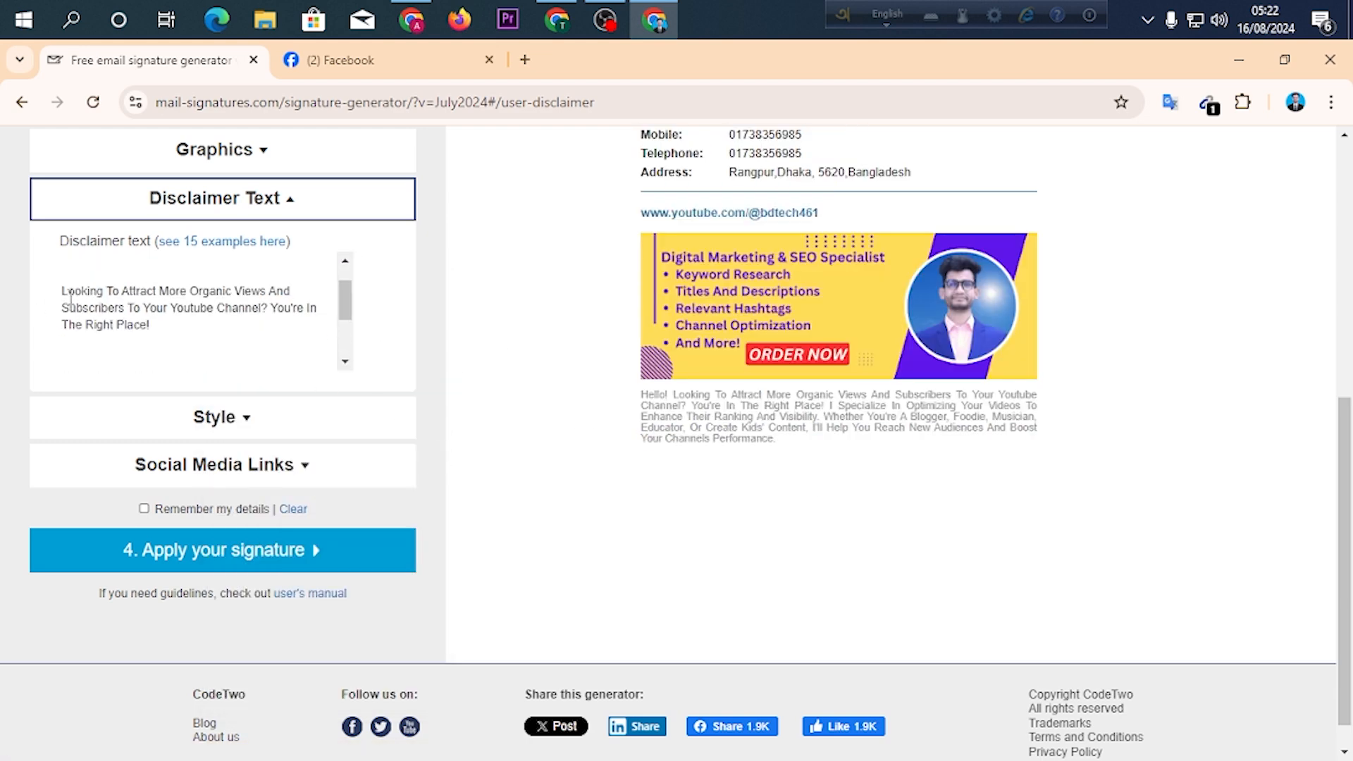
{"action": "scroll", "coordinate": [150, 459], "scroll_direction": "down", "scroll_amount": 6}
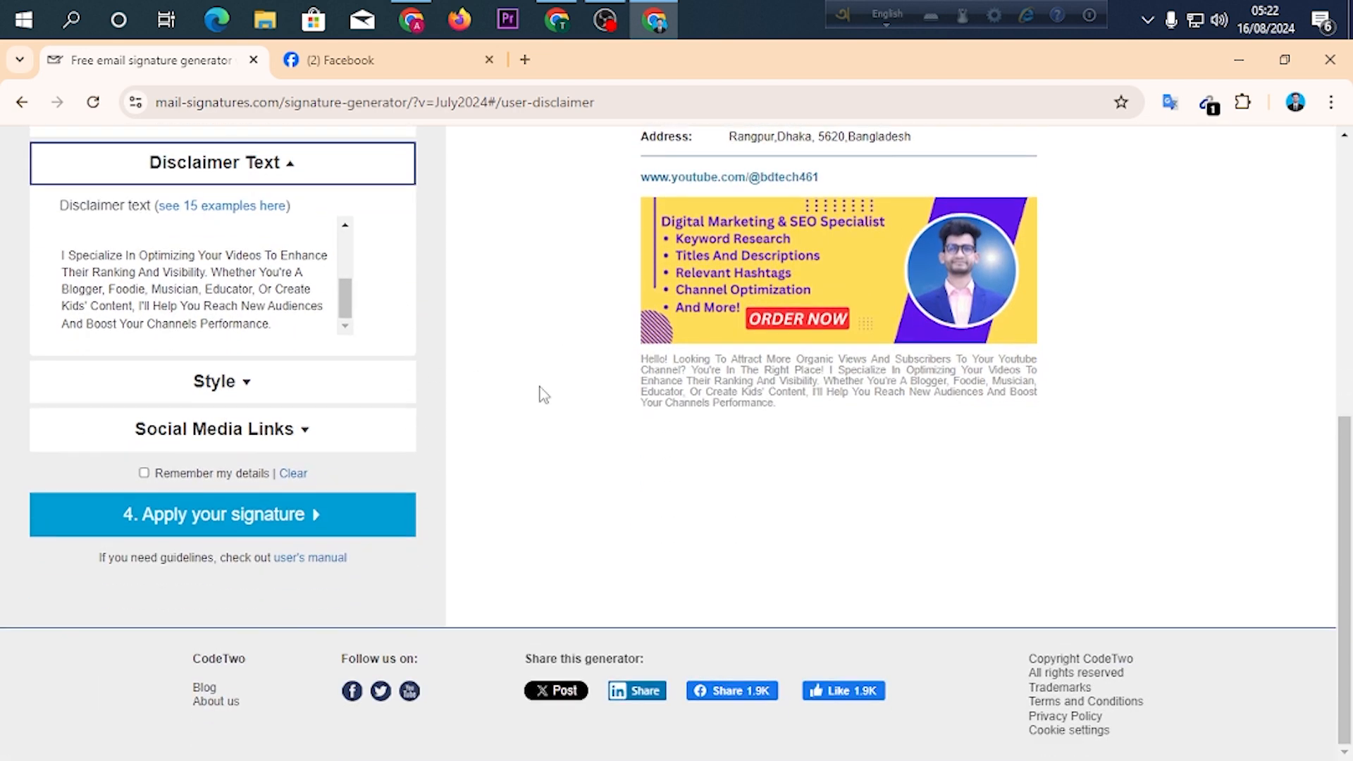
Open the Style settings, examine the three font colors and the font style, and close them again.
{"action": "left_click", "coordinate": [197, 393]}
{"action": "left_click", "coordinate": [196, 213]}
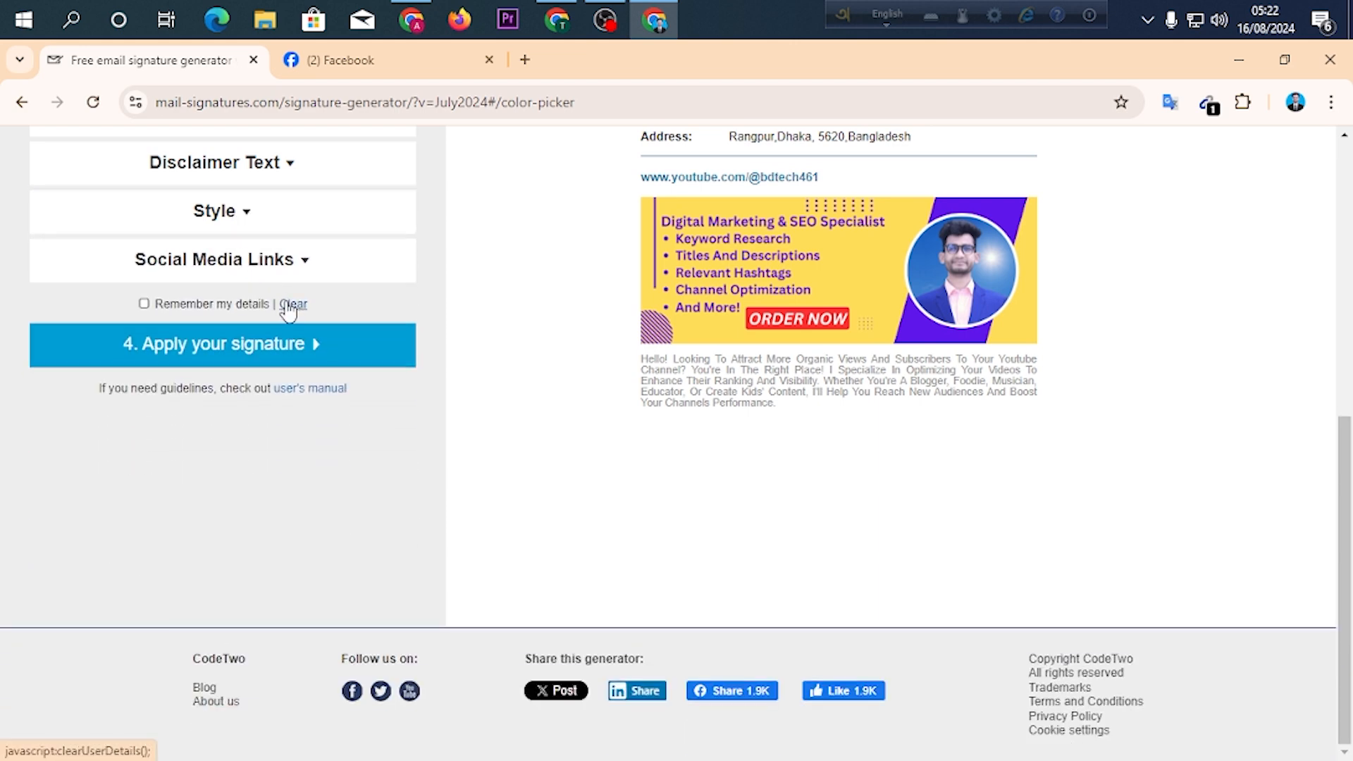
{"action": "scroll", "coordinate": [324, 320], "scroll_direction": "up", "scroll_amount": 3}
{"action": "scroll", "coordinate": [260, 366], "scroll_direction": "down", "scroll_amount": 1}
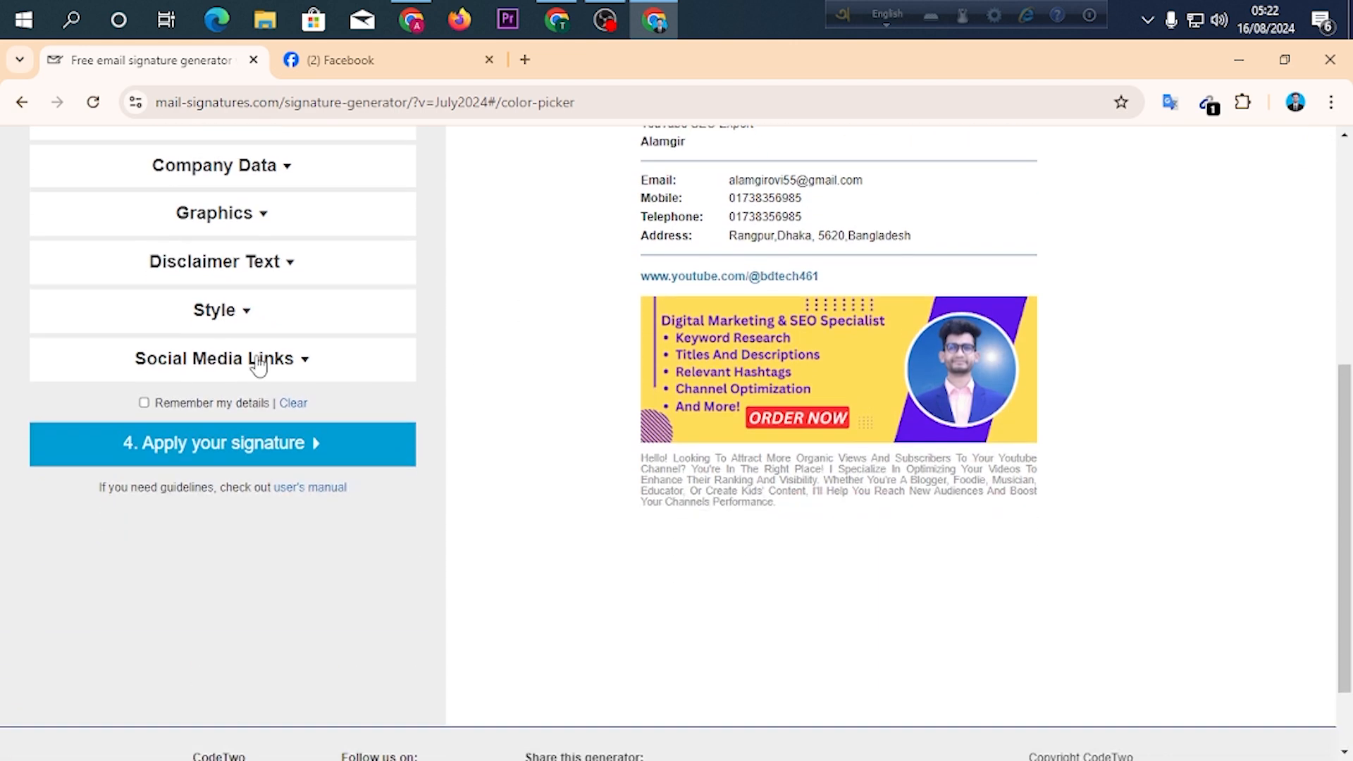
{"action": "left_click", "coordinate": [239, 321]}
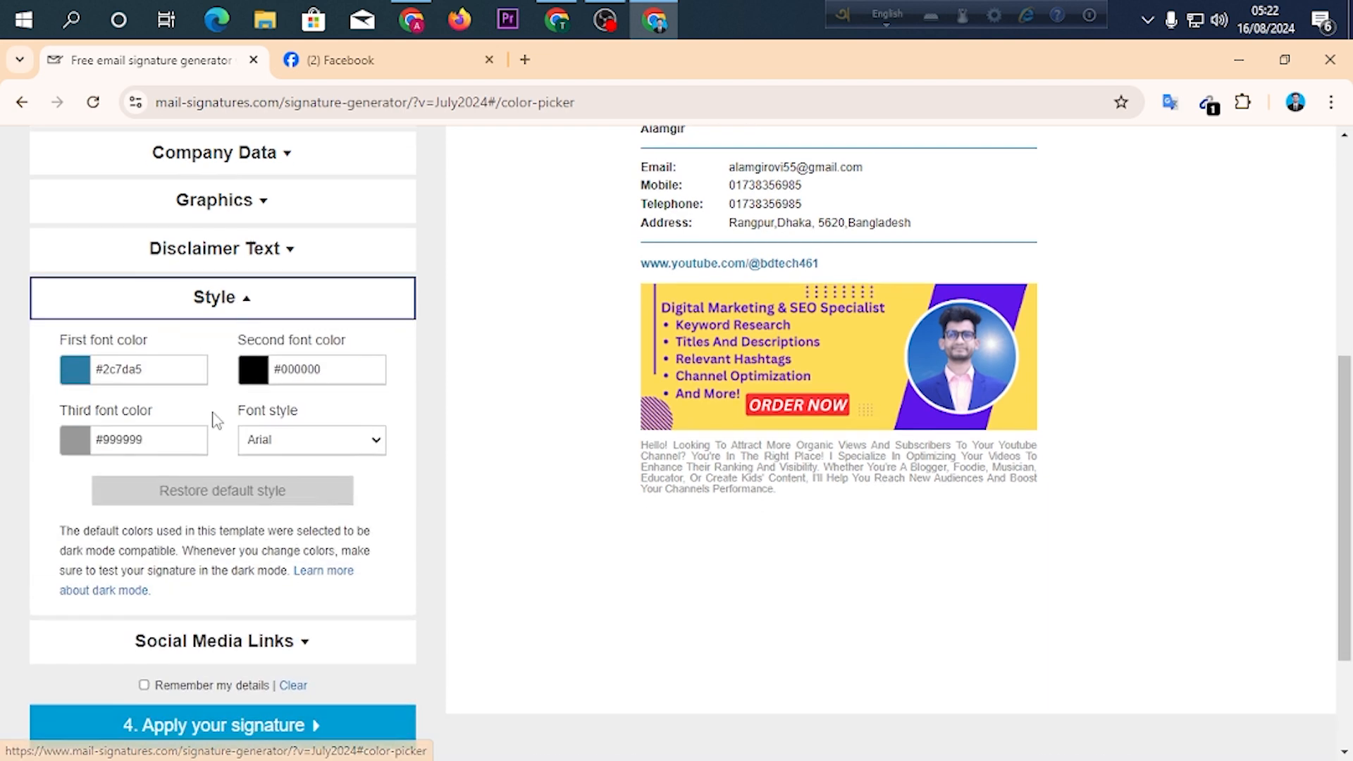
{"action": "scroll", "coordinate": [223, 426], "scroll_direction": "down", "scroll_amount": 2}
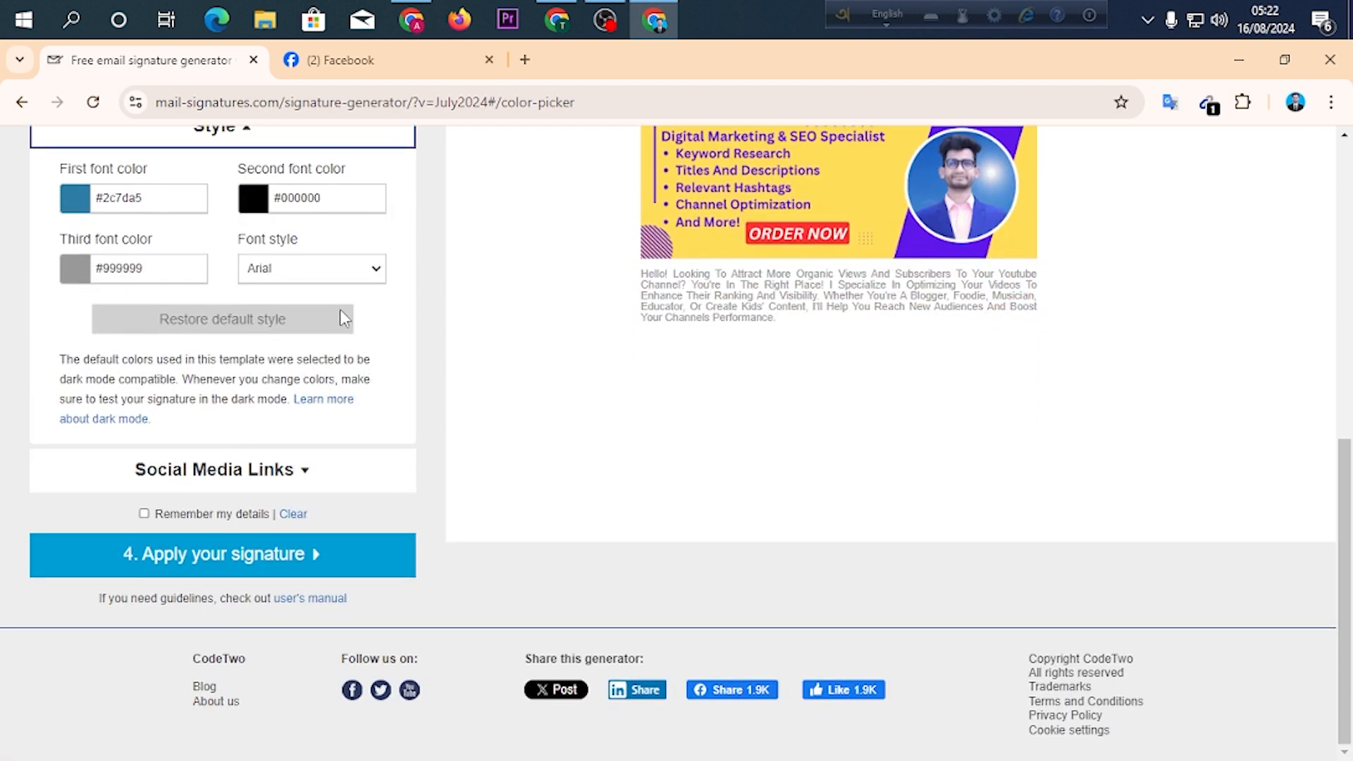
{"action": "scroll", "coordinate": [328, 373], "scroll_direction": "up", "scroll_amount": 1}
{"action": "scroll", "coordinate": [331, 384], "scroll_direction": "up", "scroll_amount": 1}
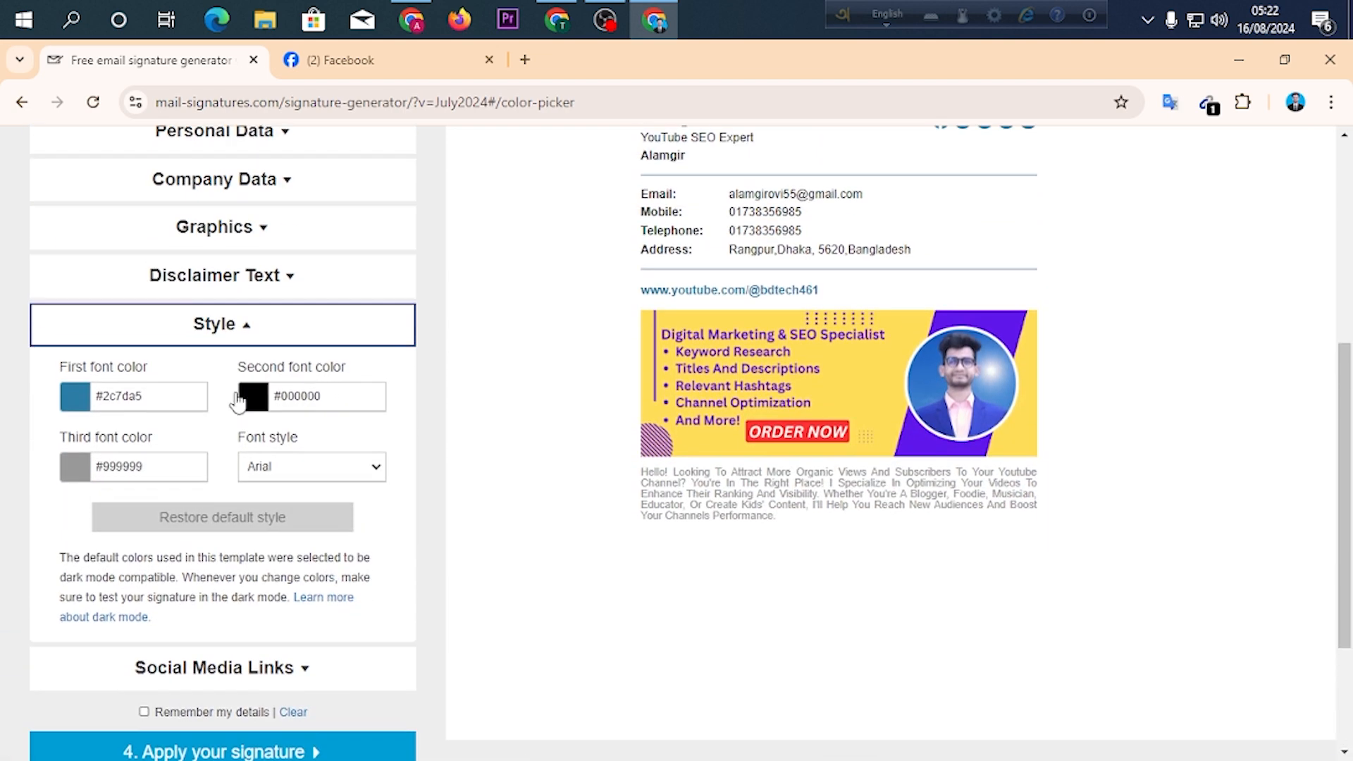
{"action": "left_click", "coordinate": [182, 334]}
Open the Social Media Links settings and compare the entries with the icons in the signature preview.
{"action": "left_click", "coordinate": [172, 384]}
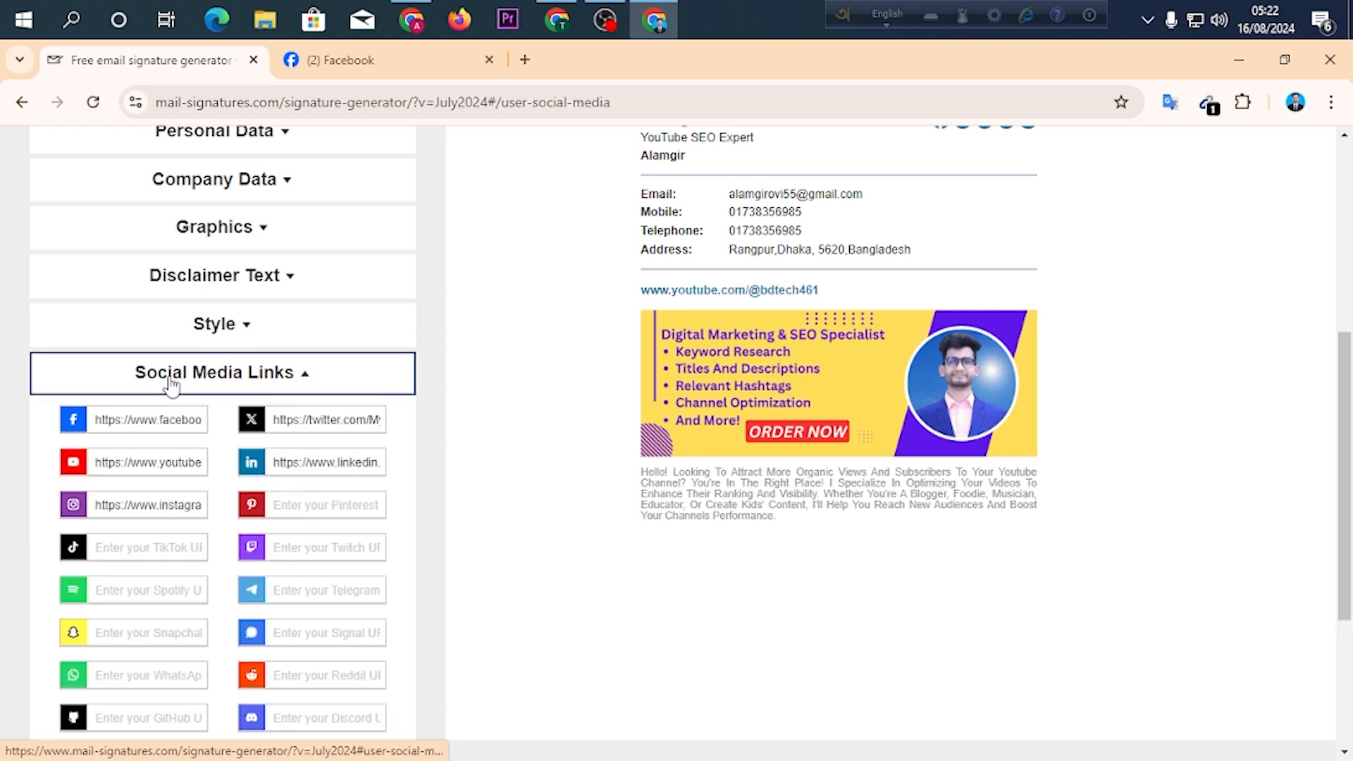
{"action": "scroll", "coordinate": [461, 395], "scroll_direction": "up", "scroll_amount": 3}
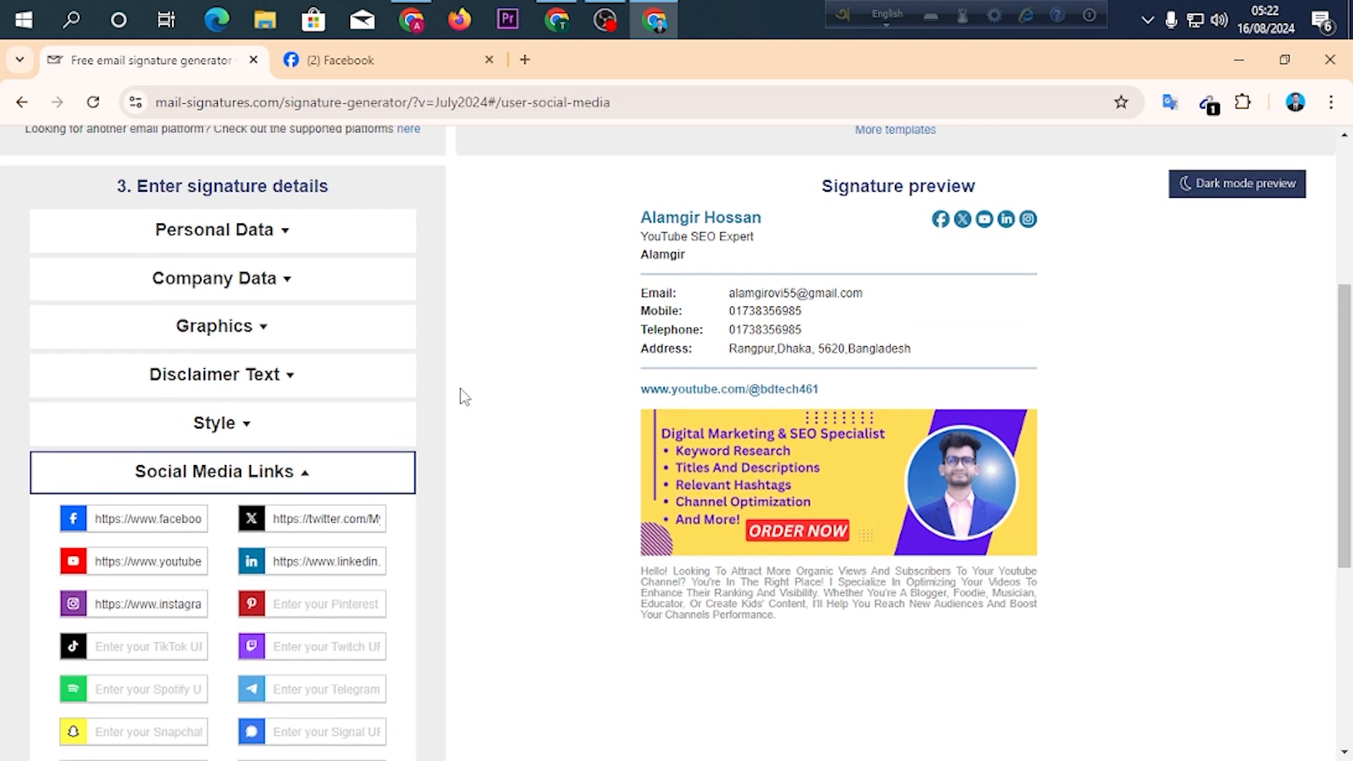
{"action": "scroll", "coordinate": [465, 396], "scroll_direction": "up", "scroll_amount": 1}
{"action": "scroll", "coordinate": [466, 397], "scroll_direction": "down", "scroll_amount": 1}
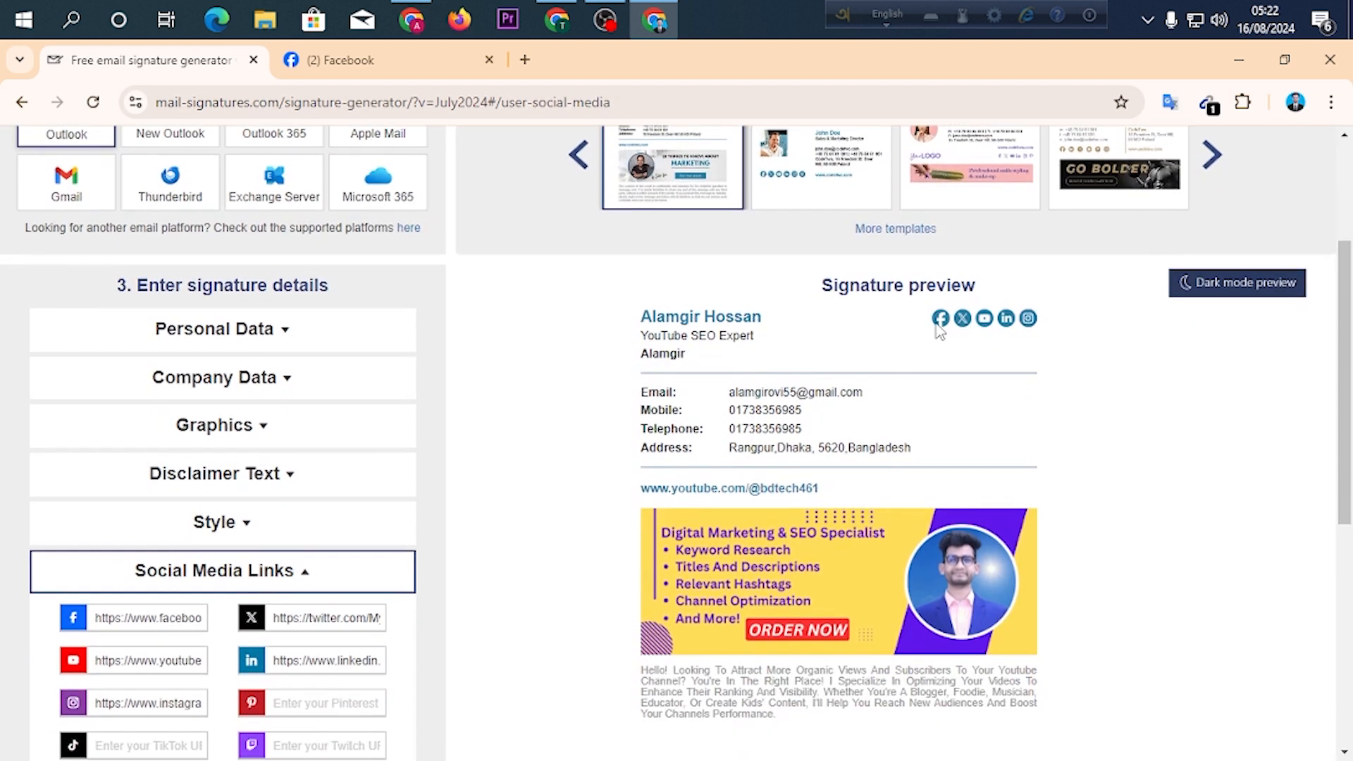
{"action": "scroll", "coordinate": [969, 354], "scroll_direction": "up", "scroll_amount": 1}
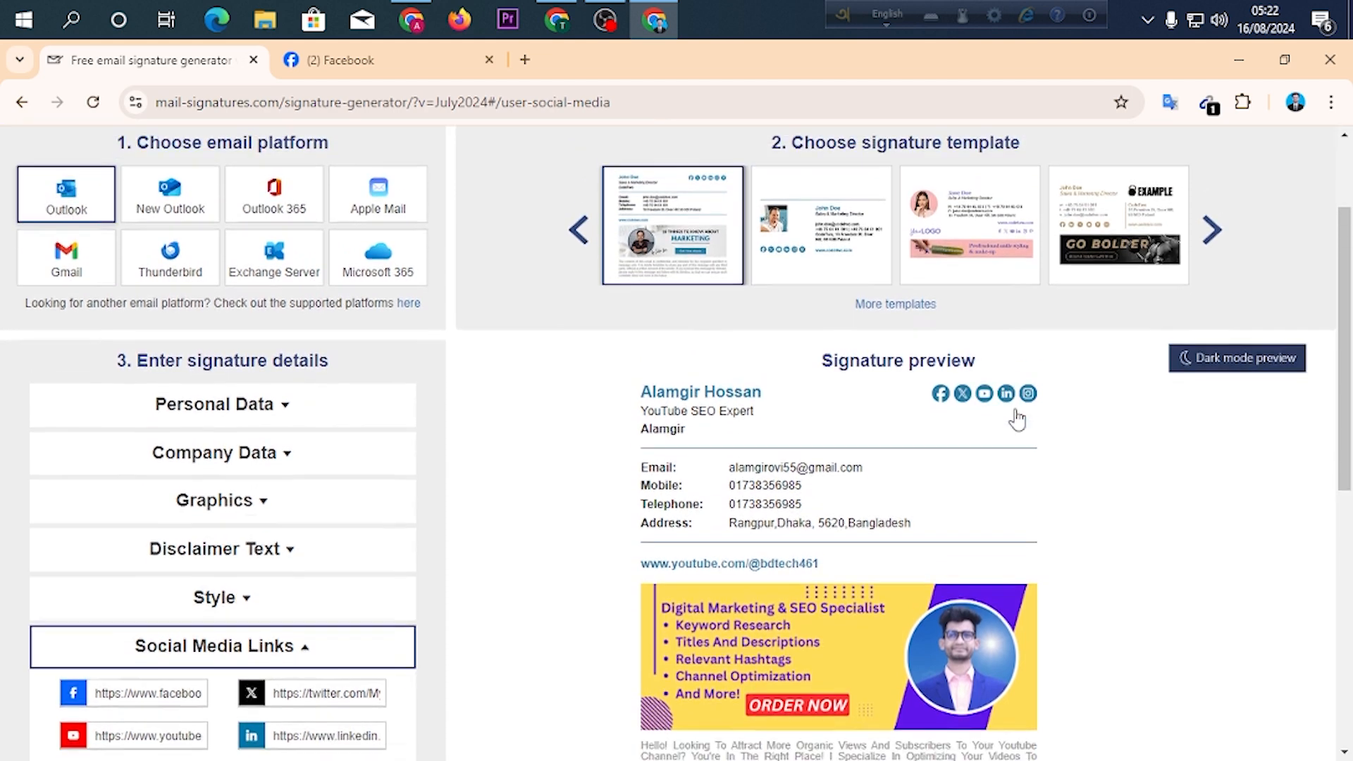
{"action": "scroll", "coordinate": [1015, 415], "scroll_direction": "down", "scroll_amount": 1}
{"action": "scroll", "coordinate": [545, 384], "scroll_direction": "down", "scroll_amount": 4}
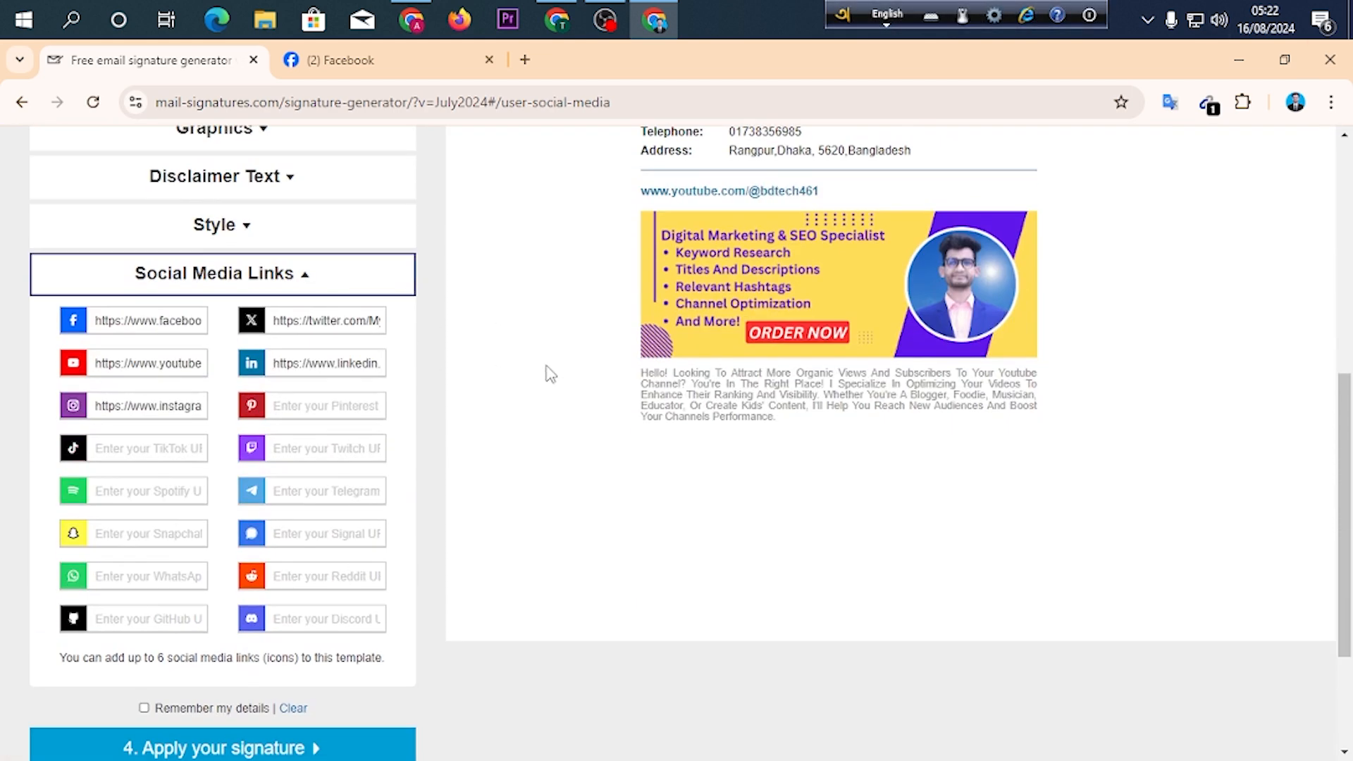
Examine the Facebook, YouTube, Instagram, LinkedIn, X and TikTok link fields against the signature preview.
{"action": "triple_click", "coordinate": [165, 321]}
{"action": "triple_click", "coordinate": [161, 366]}
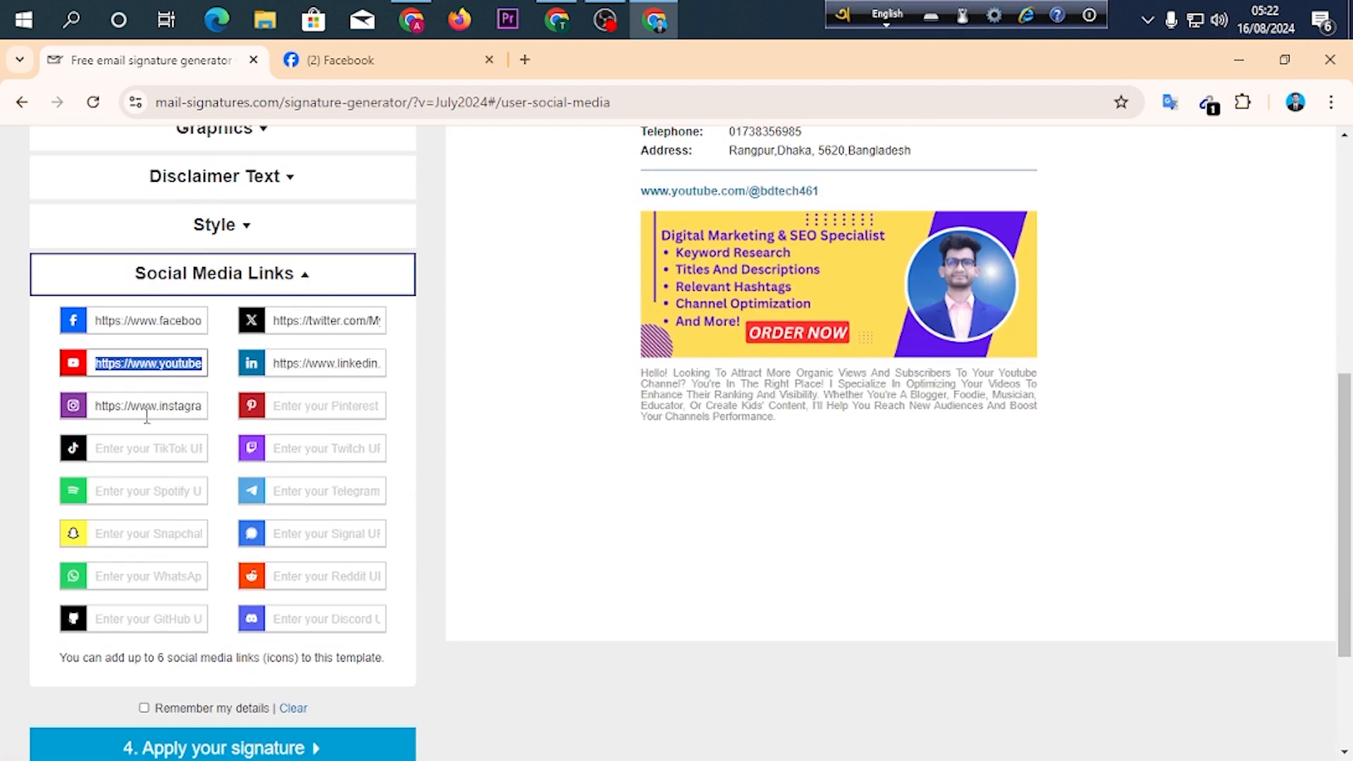
{"action": "triple_click", "coordinate": [148, 412]}
{"action": "triple_click", "coordinate": [313, 367]}
{"action": "triple_click", "coordinate": [322, 325]}
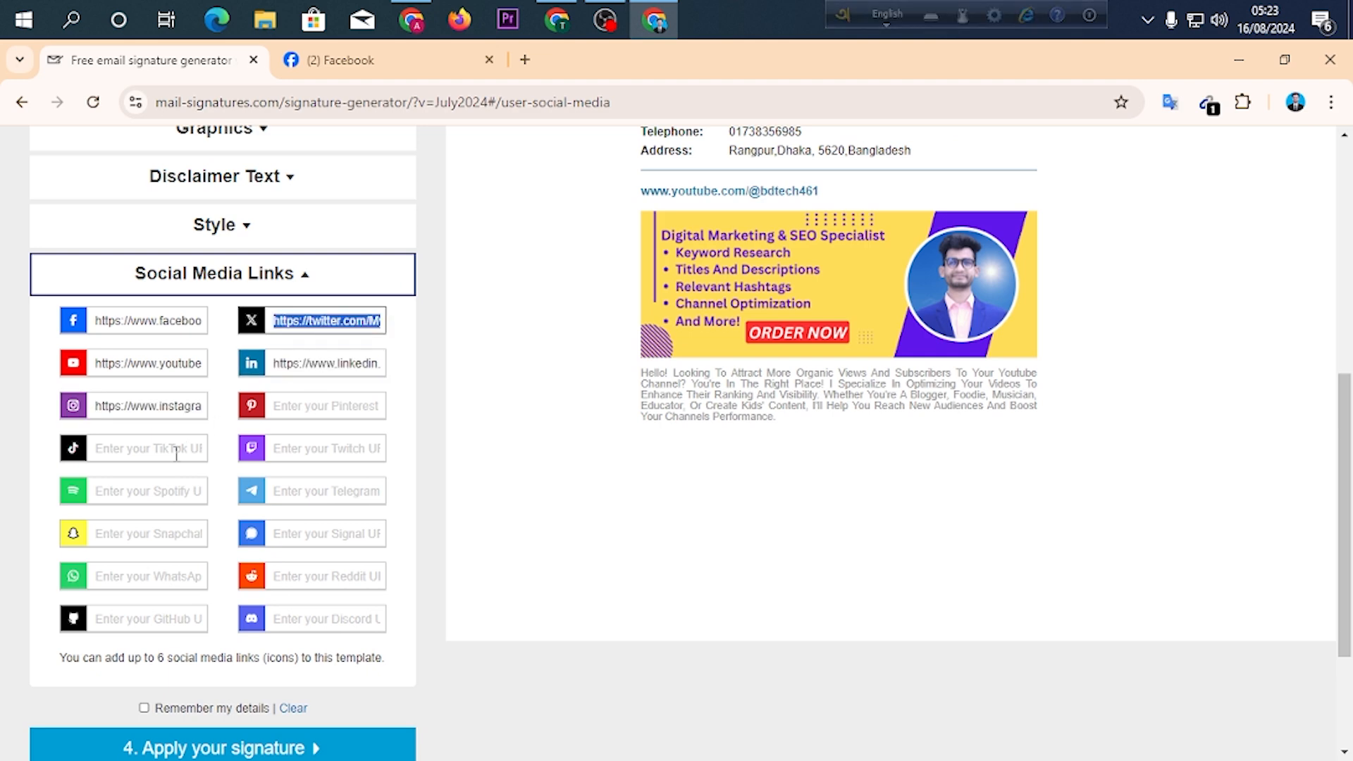
{"action": "left_click", "coordinate": [151, 450]}
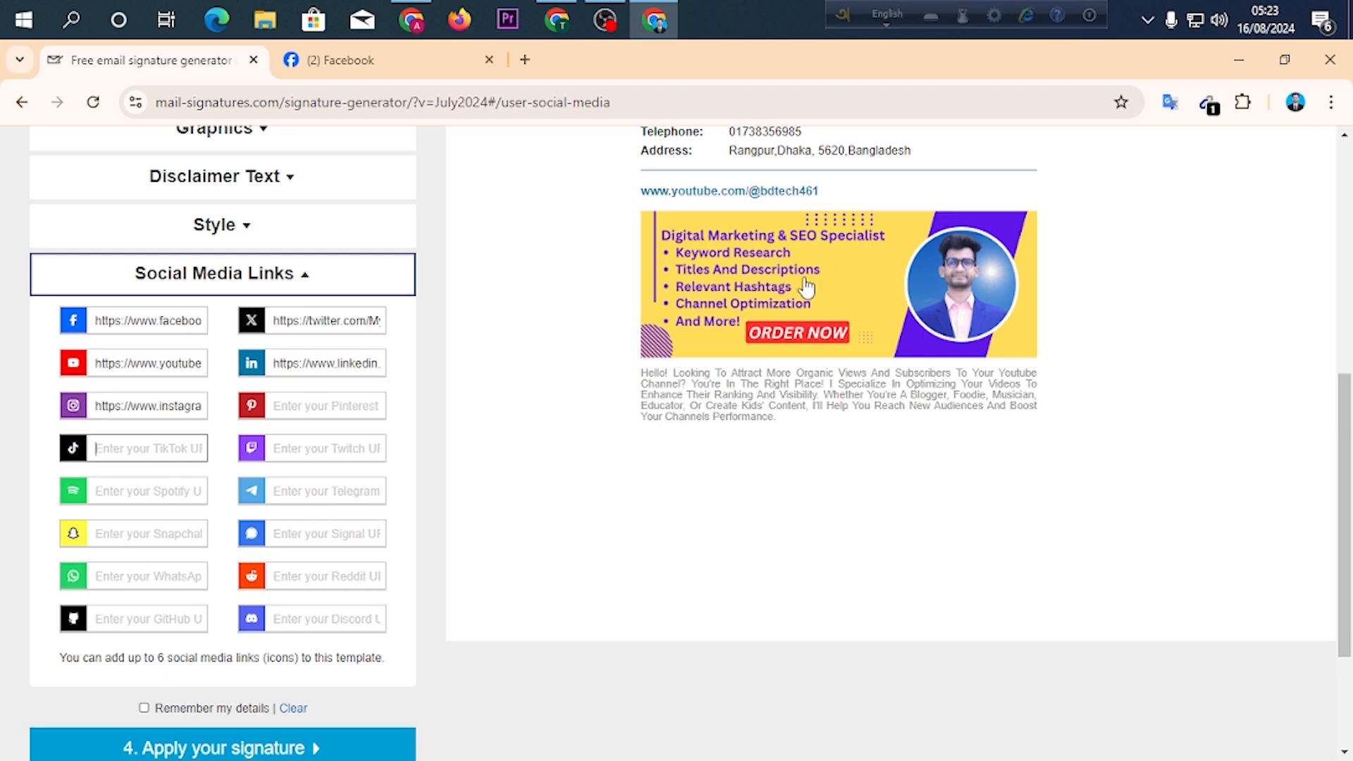
{"action": "scroll", "coordinate": [712, 387], "scroll_direction": "up", "scroll_amount": 1}
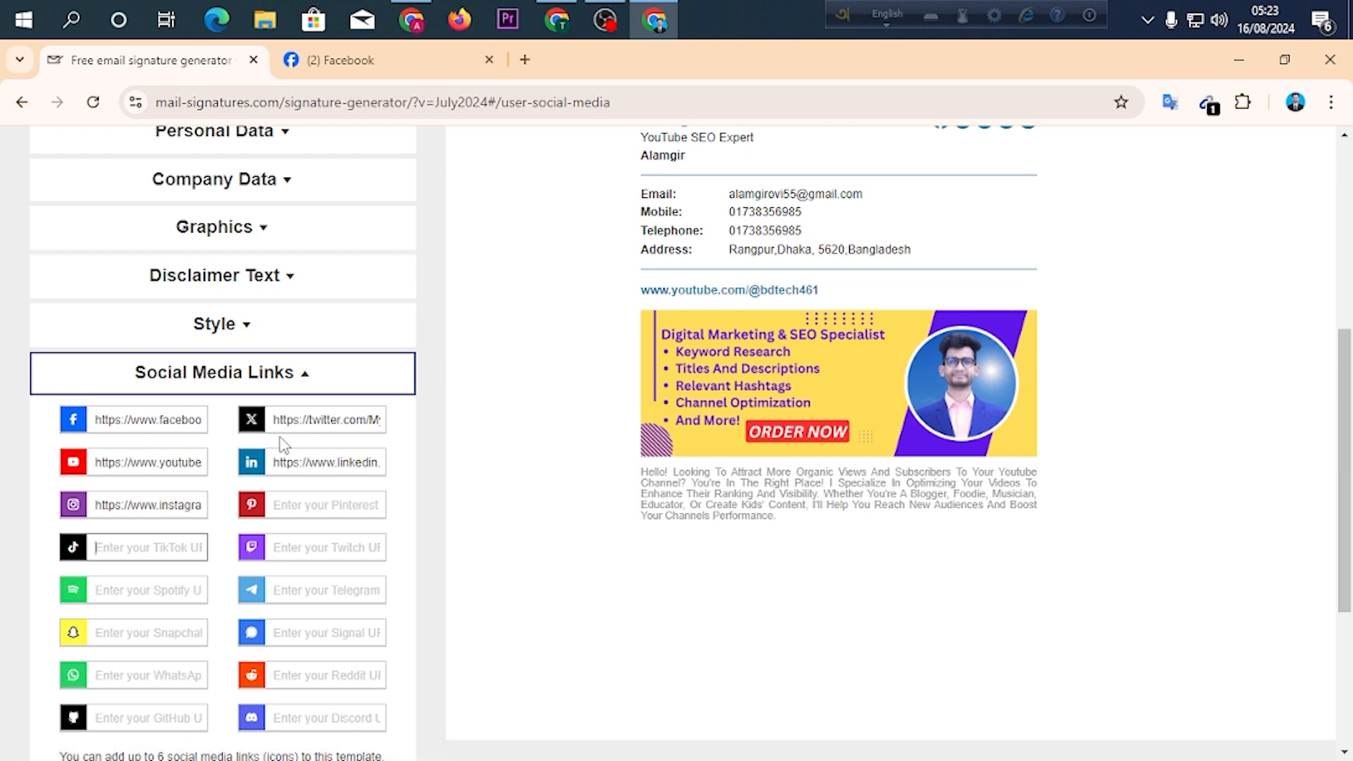
{"action": "scroll", "coordinate": [705, 395], "scroll_direction": "up", "scroll_amount": 2}
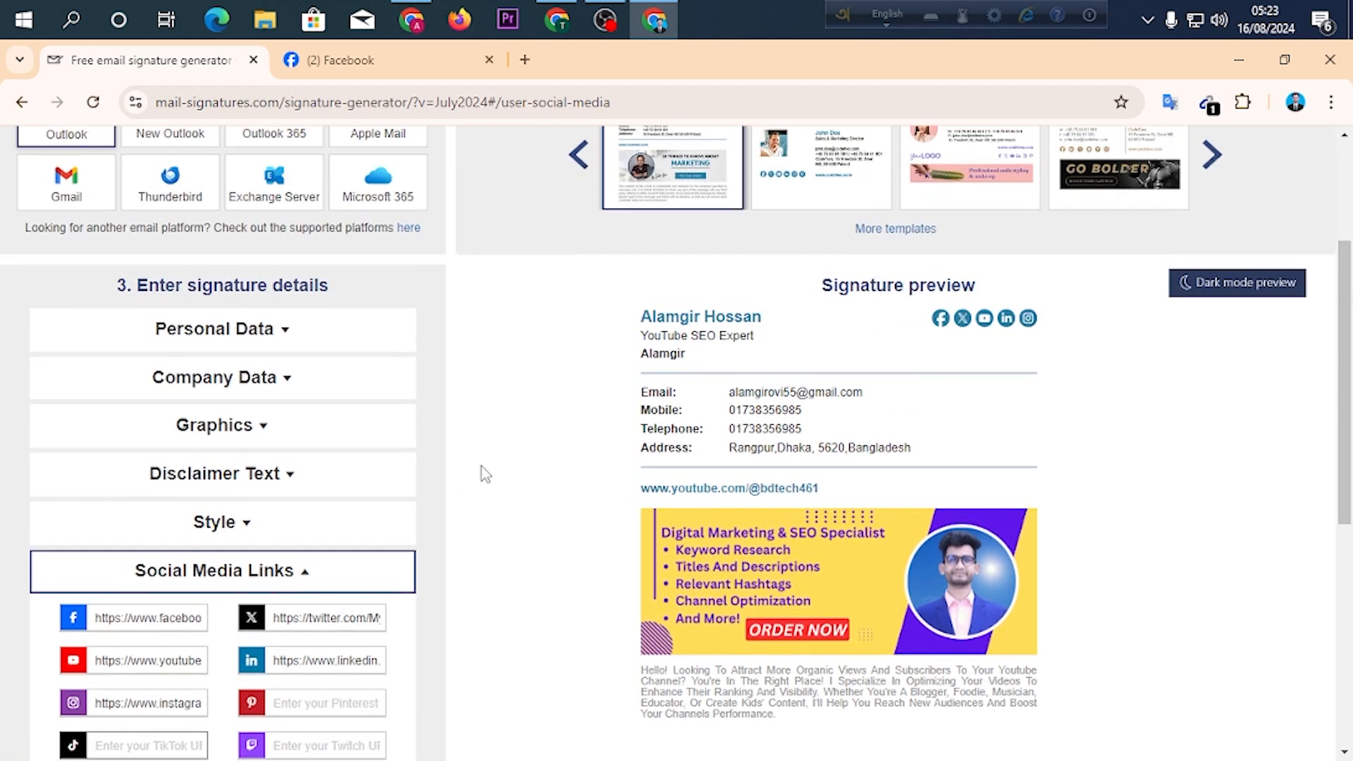
{"action": "scroll", "coordinate": [479, 472], "scroll_direction": "down", "scroll_amount": 3}
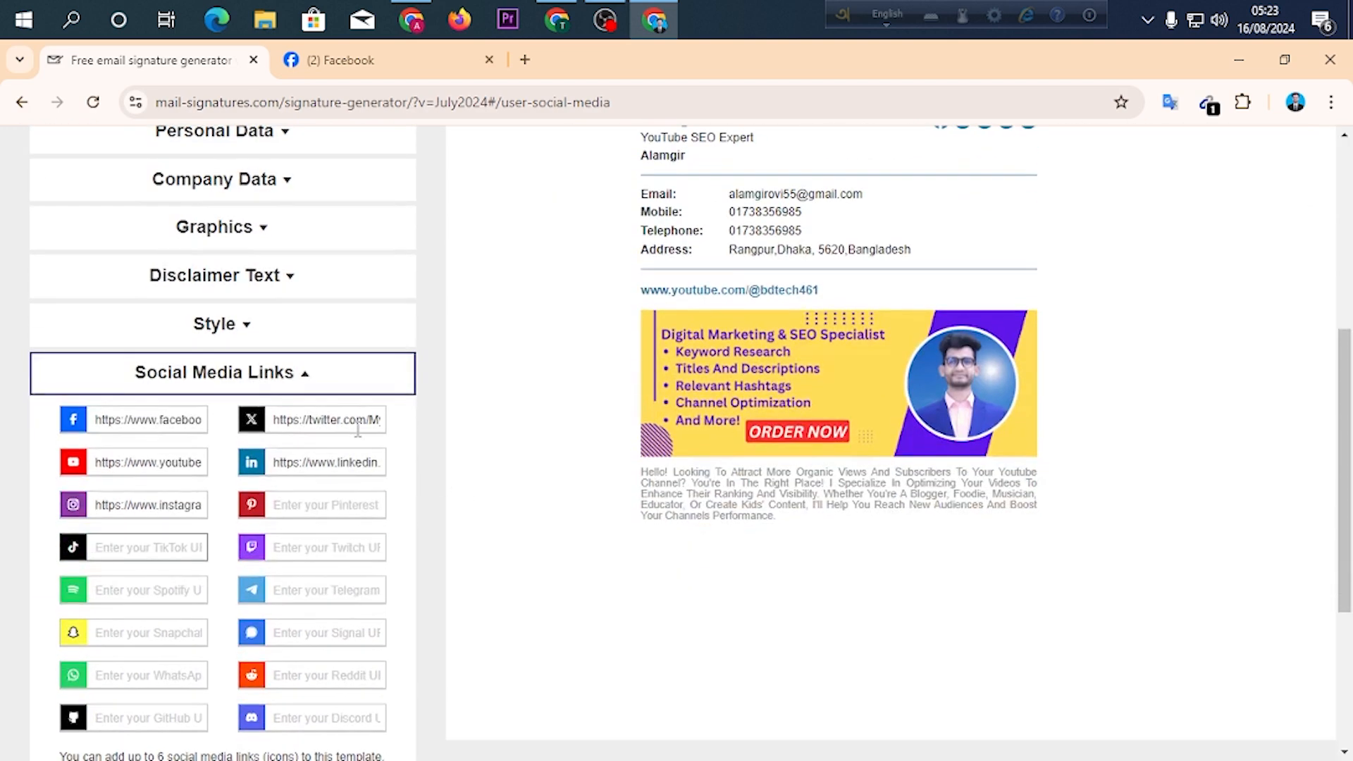
Delete the sample X (Twitter) link from the social media links and check the preview icons.
{"action": "triple_click", "coordinate": [354, 427]}
{"action": "key", "text": "BackSpace"}
{"action": "scroll", "coordinate": [499, 468], "scroll_direction": "up", "scroll_amount": 3}
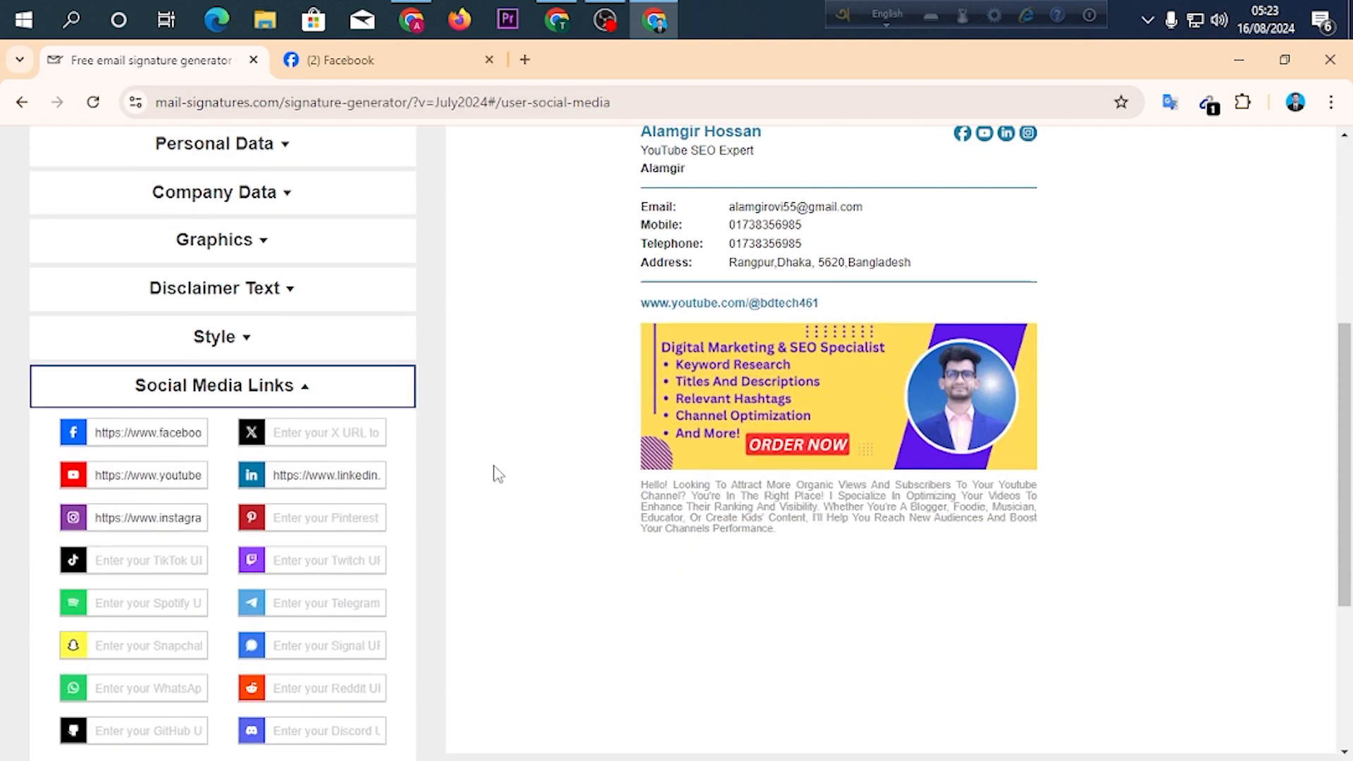
{"action": "scroll", "coordinate": [784, 430], "scroll_direction": "up", "scroll_amount": 2}
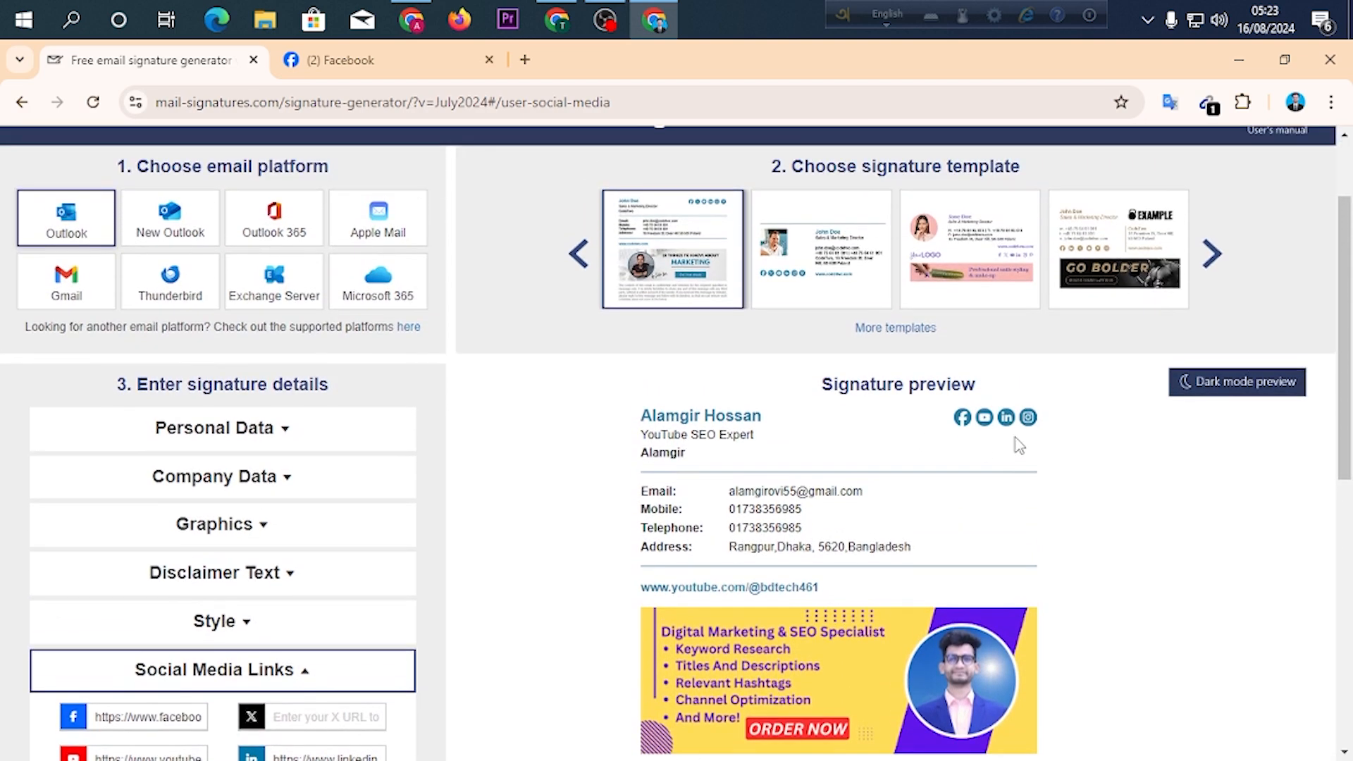
{"action": "scroll", "coordinate": [948, 441], "scroll_direction": "down", "scroll_amount": 5}
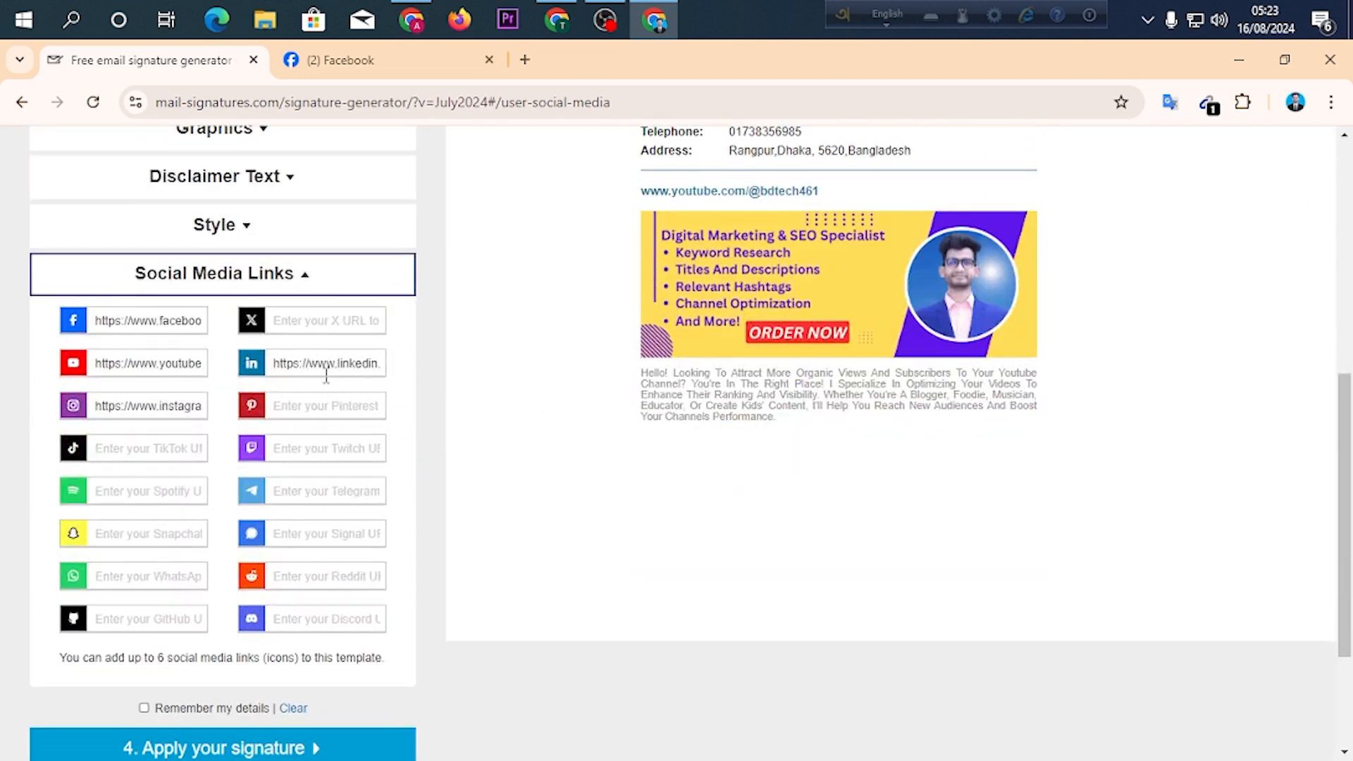
Delete the sample LinkedIn link from the social media links and check the preview icons.
{"action": "triple_click", "coordinate": [327, 375]}
{"action": "key", "text": "BackSpace"}
{"action": "scroll", "coordinate": [659, 535], "scroll_direction": "up", "scroll_amount": 5}
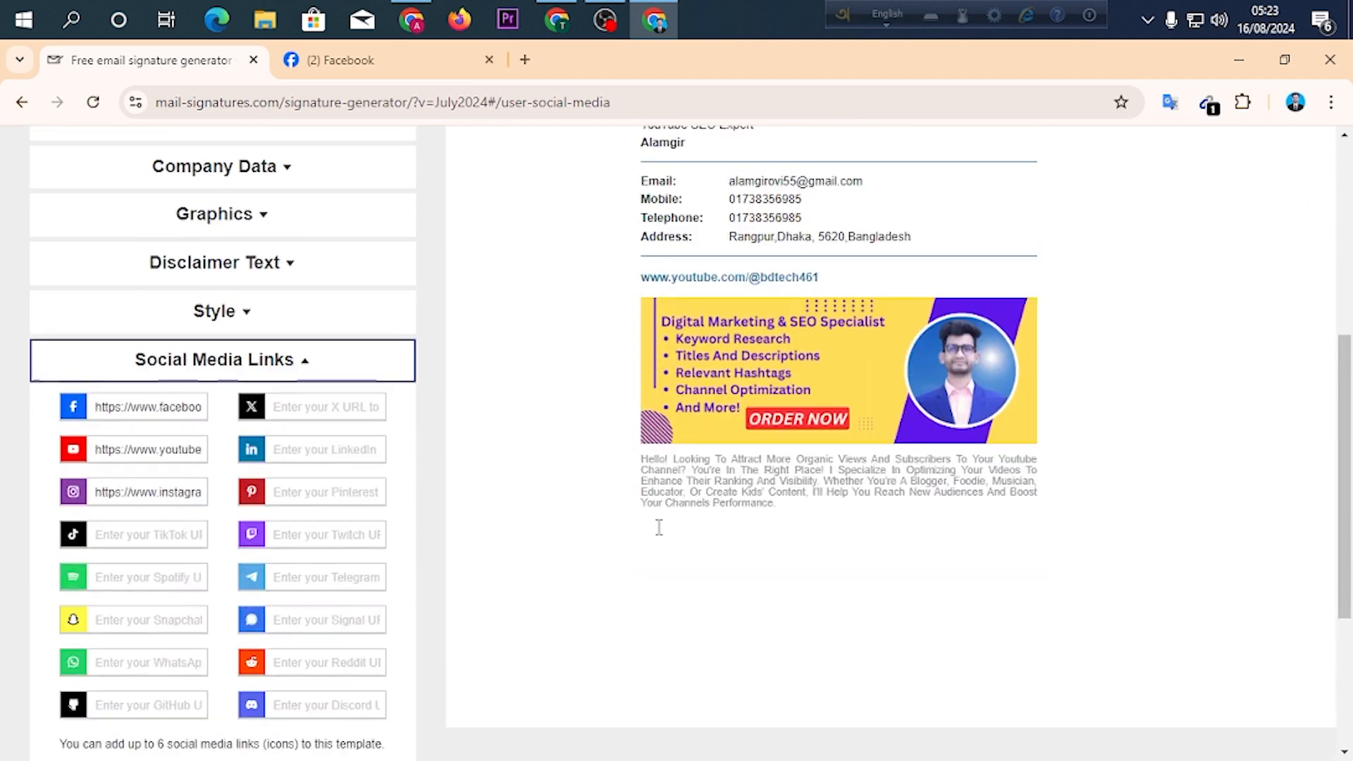
{"action": "scroll", "coordinate": [1070, 423], "scroll_direction": "down", "scroll_amount": 1}
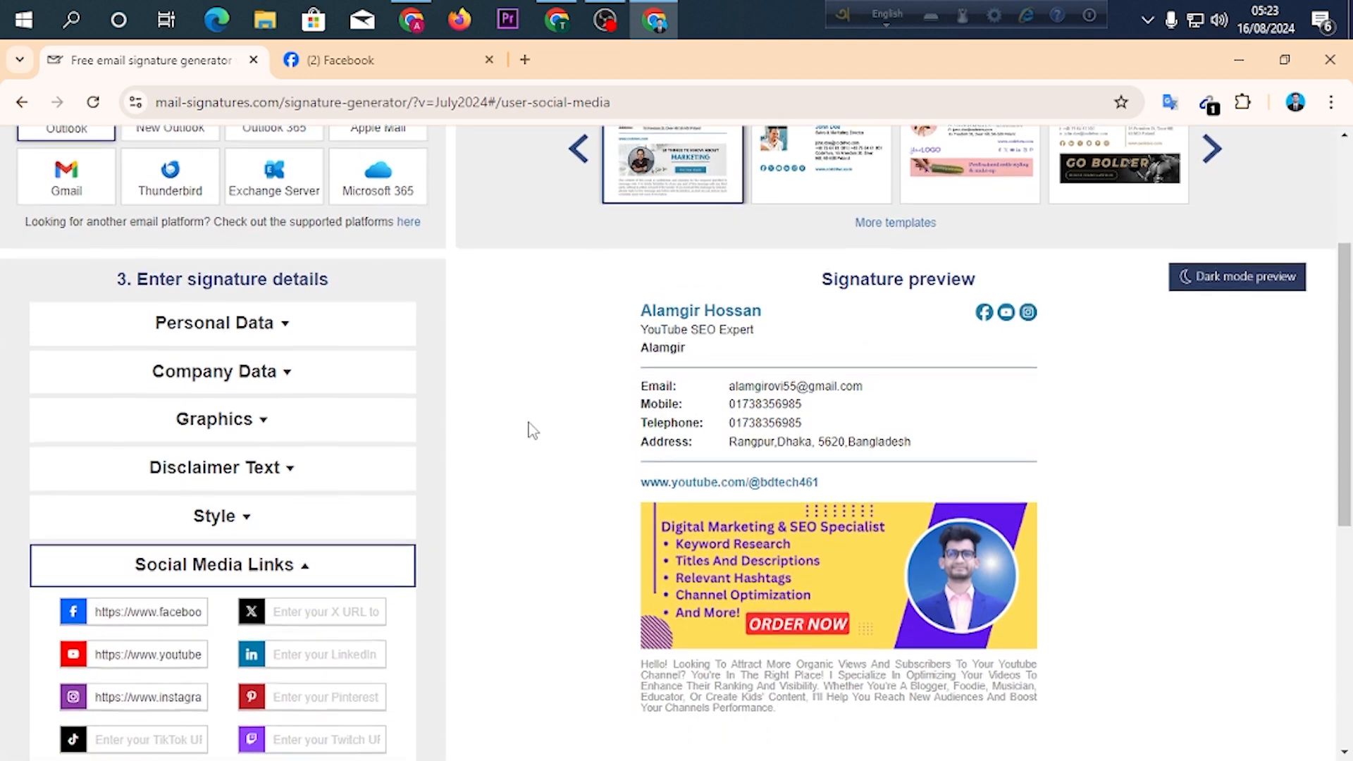
Set the generator to remember the entered details and apply the signature.
{"action": "scroll", "coordinate": [530, 429], "scroll_direction": "down", "scroll_amount": 3}
{"action": "scroll", "coordinate": [534, 429], "scroll_direction": "down", "scroll_amount": 4}
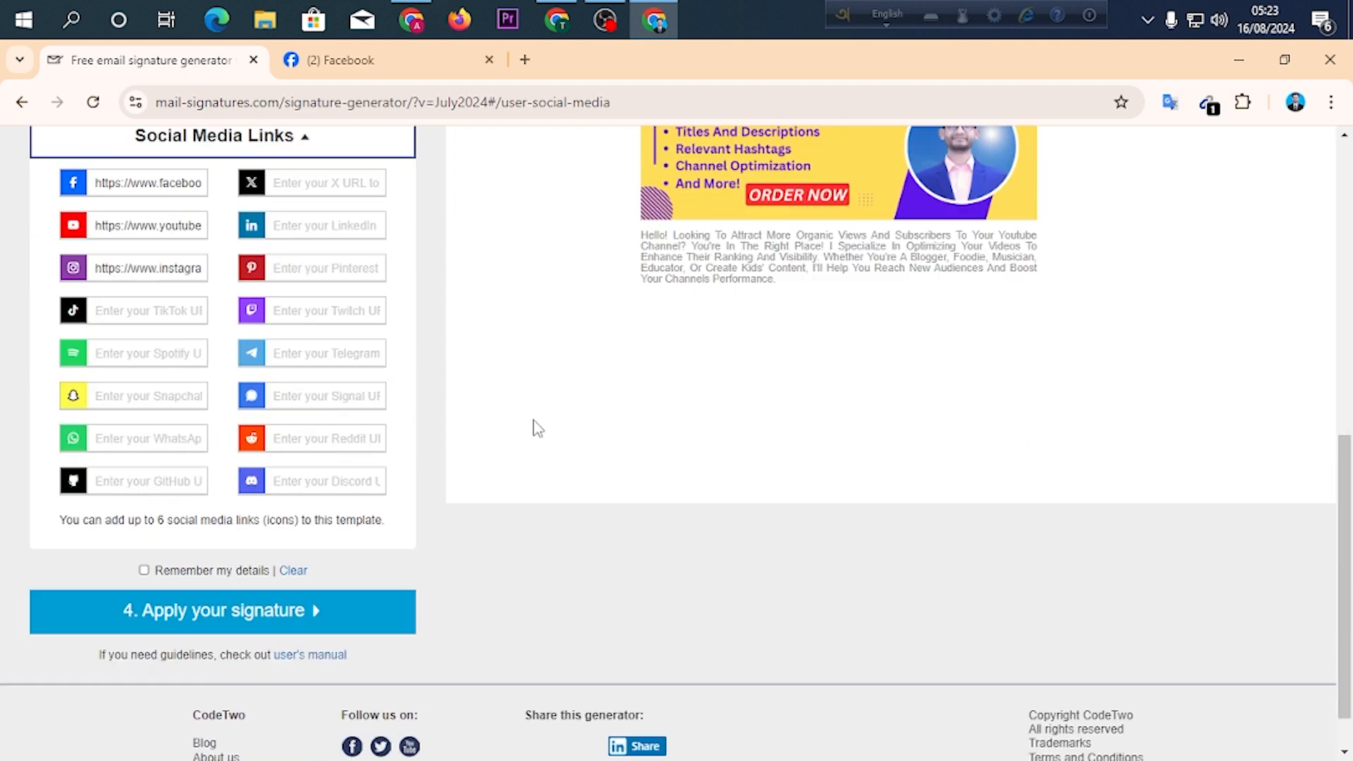
{"action": "scroll", "coordinate": [196, 345], "scroll_direction": "up", "scroll_amount": 3}
{"action": "scroll", "coordinate": [186, 310], "scroll_direction": "down", "scroll_amount": 1}
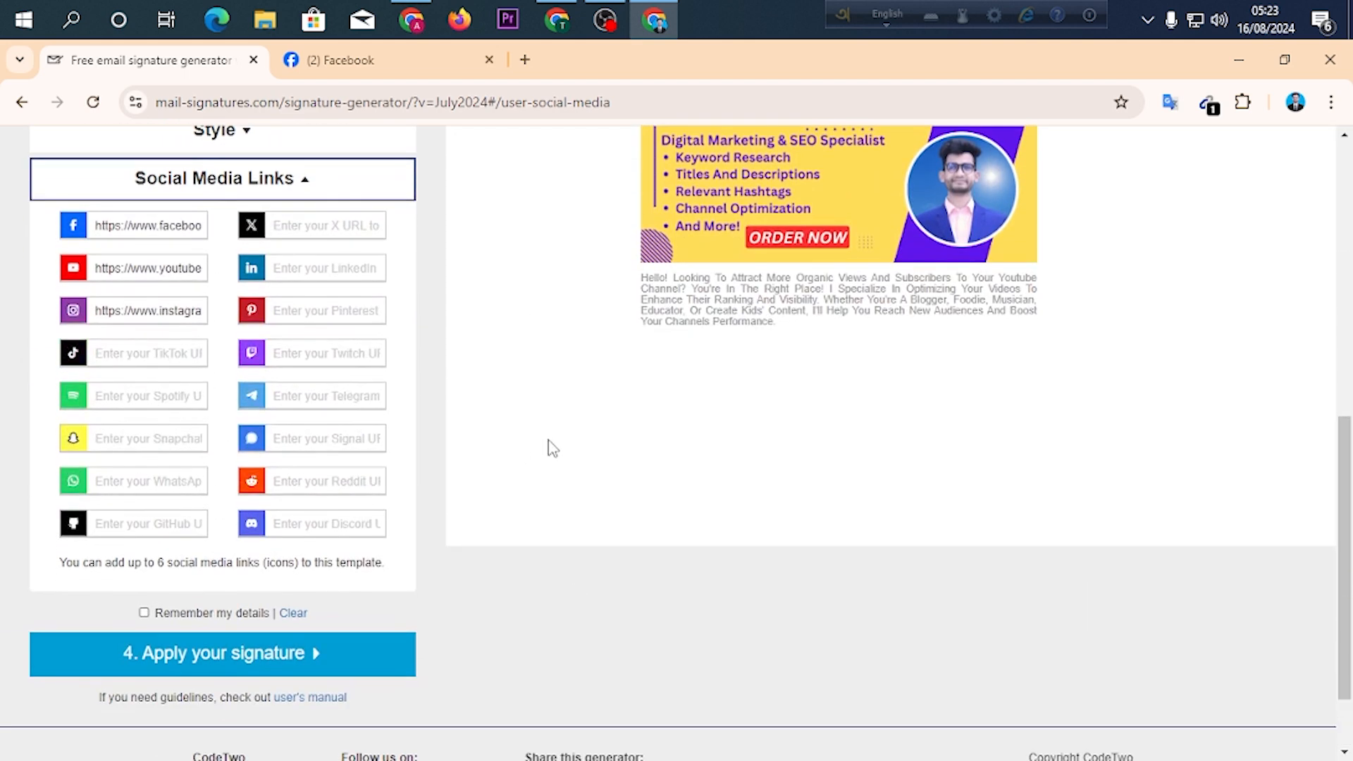
{"action": "scroll", "coordinate": [489, 401], "scroll_direction": "down", "scroll_amount": 1}
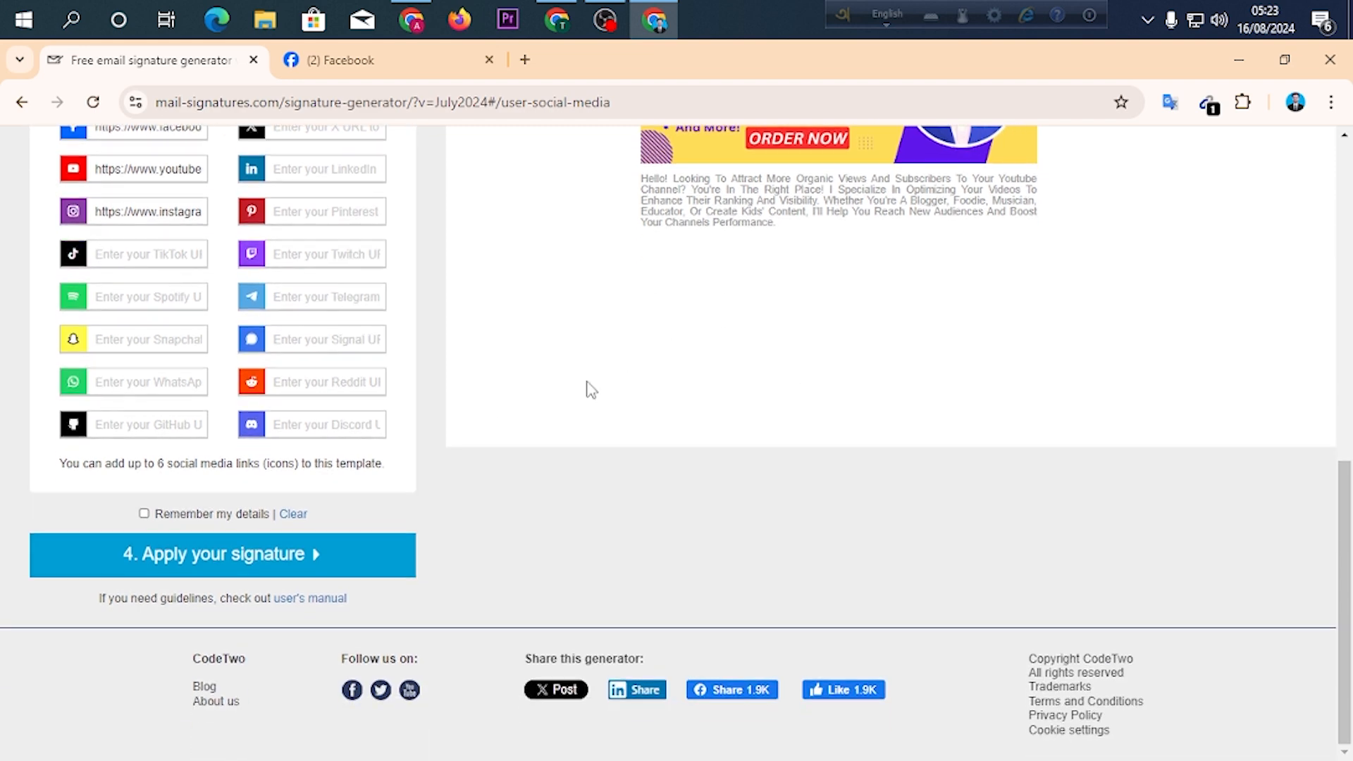
{"action": "left_click", "coordinate": [143, 514]}
{"action": "left_click", "coordinate": [209, 556]}
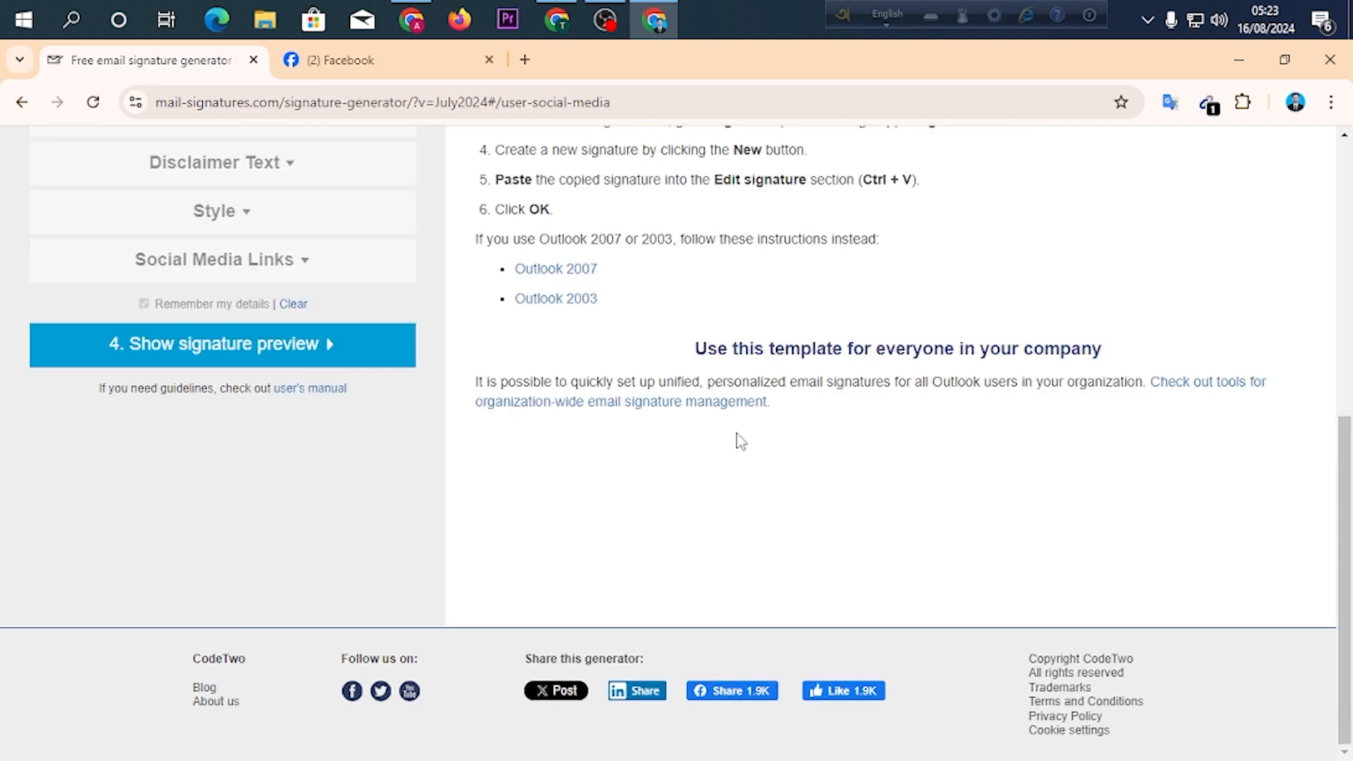
Copy the finished signature from the generator to the clipboard.
{"action": "scroll", "coordinate": [736, 441], "scroll_direction": "up", "scroll_amount": 4}
{"action": "scroll", "coordinate": [645, 401], "scroll_direction": "up", "scroll_amount": 2}
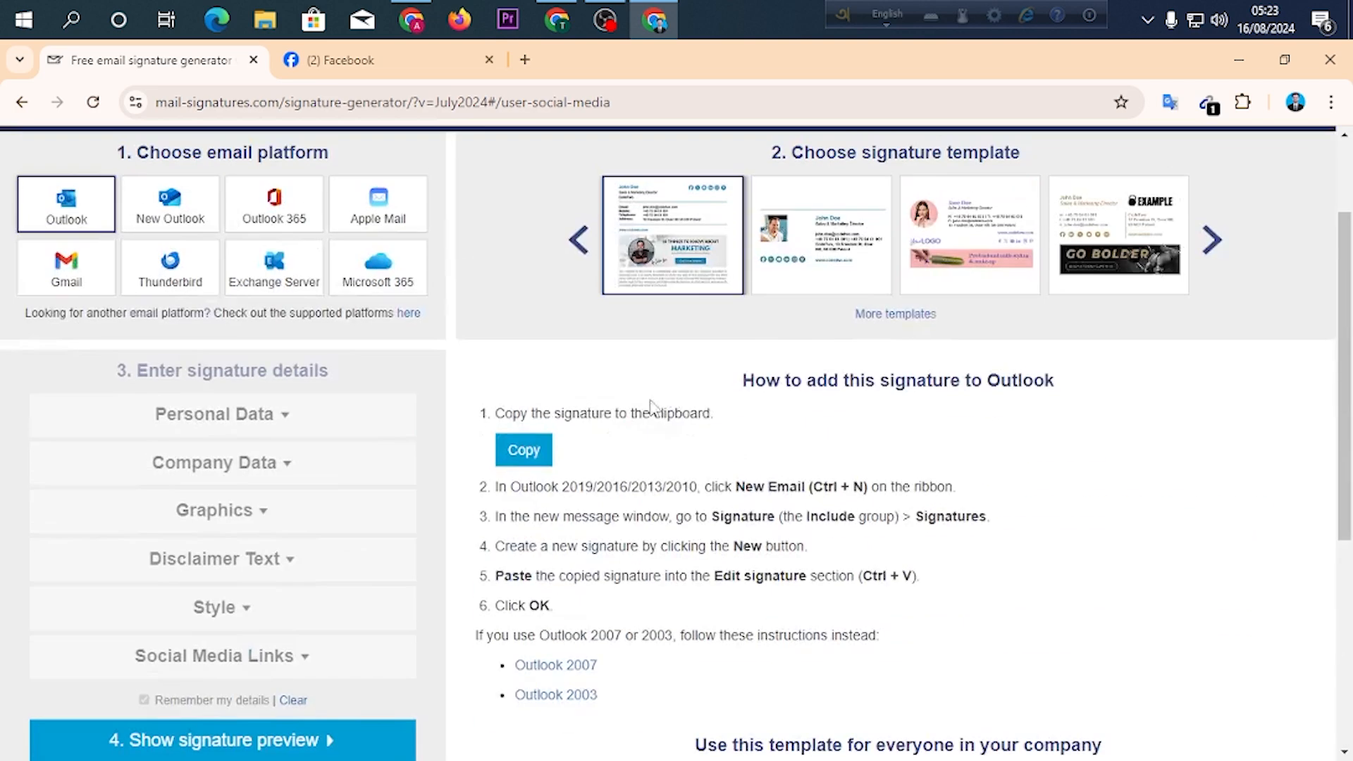
{"action": "left_click", "coordinate": [522, 451]}
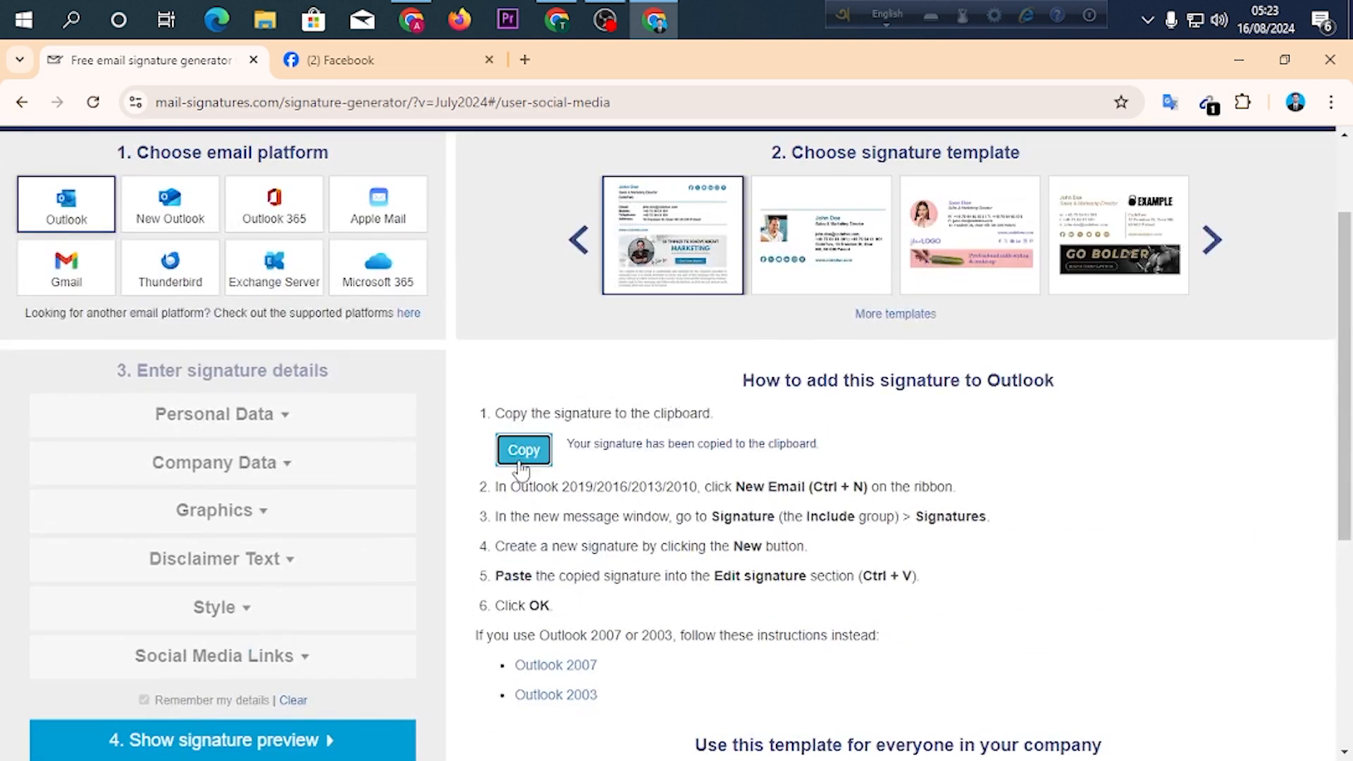
Open the Gmail inbox in a new browser tab.
{"action": "left_click", "coordinate": [531, 59]}
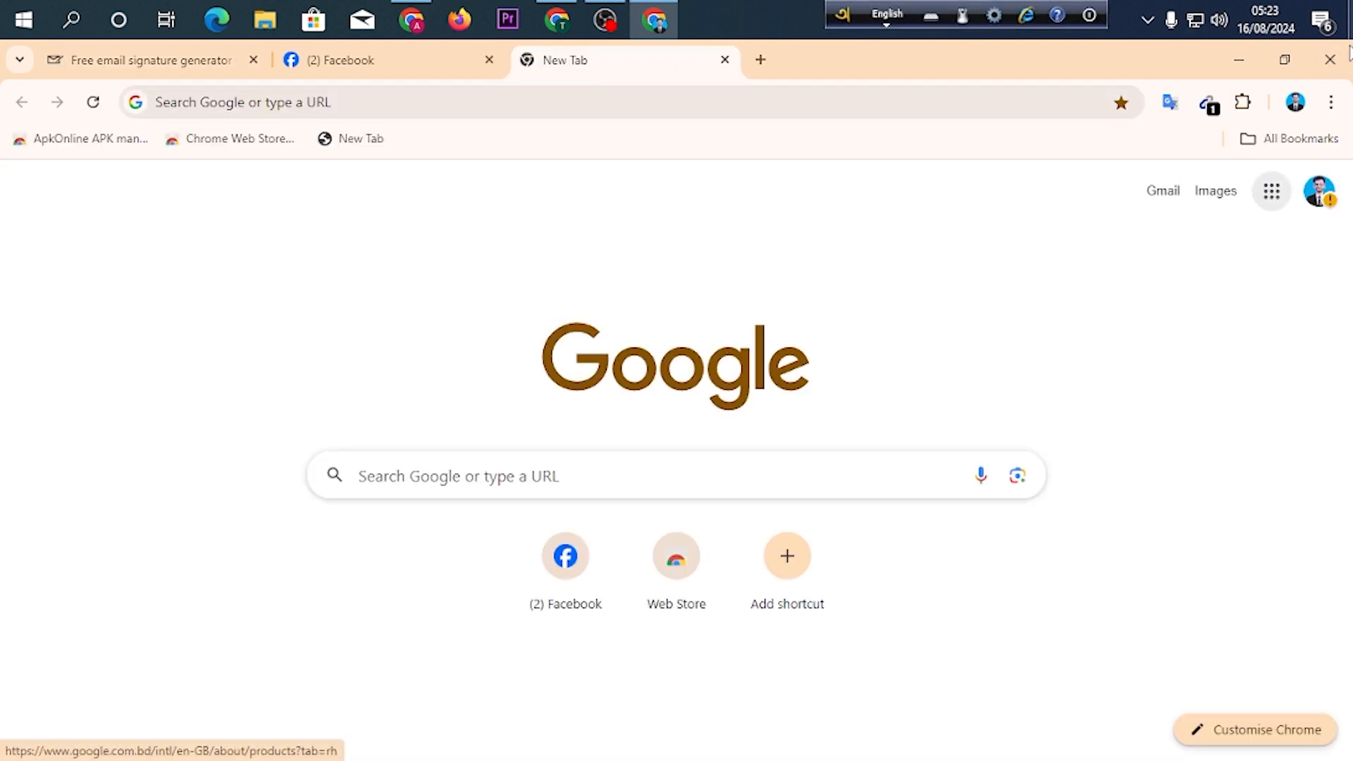
{"action": "left_click", "coordinate": [1279, 204]}
{"action": "left_click", "coordinate": [1262, 407]}
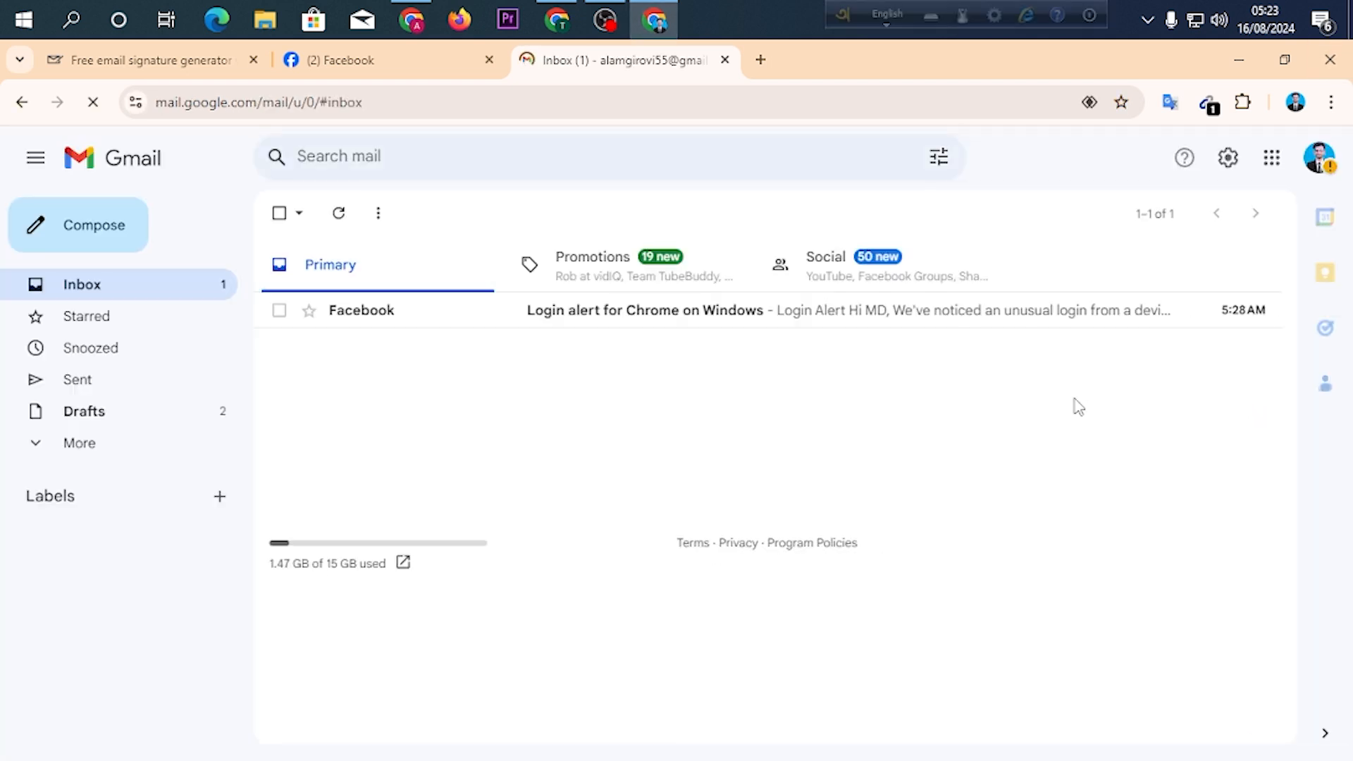
Open the full Gmail settings page and keep the browser window maximized.
{"action": "left_click", "coordinate": [1228, 159]}
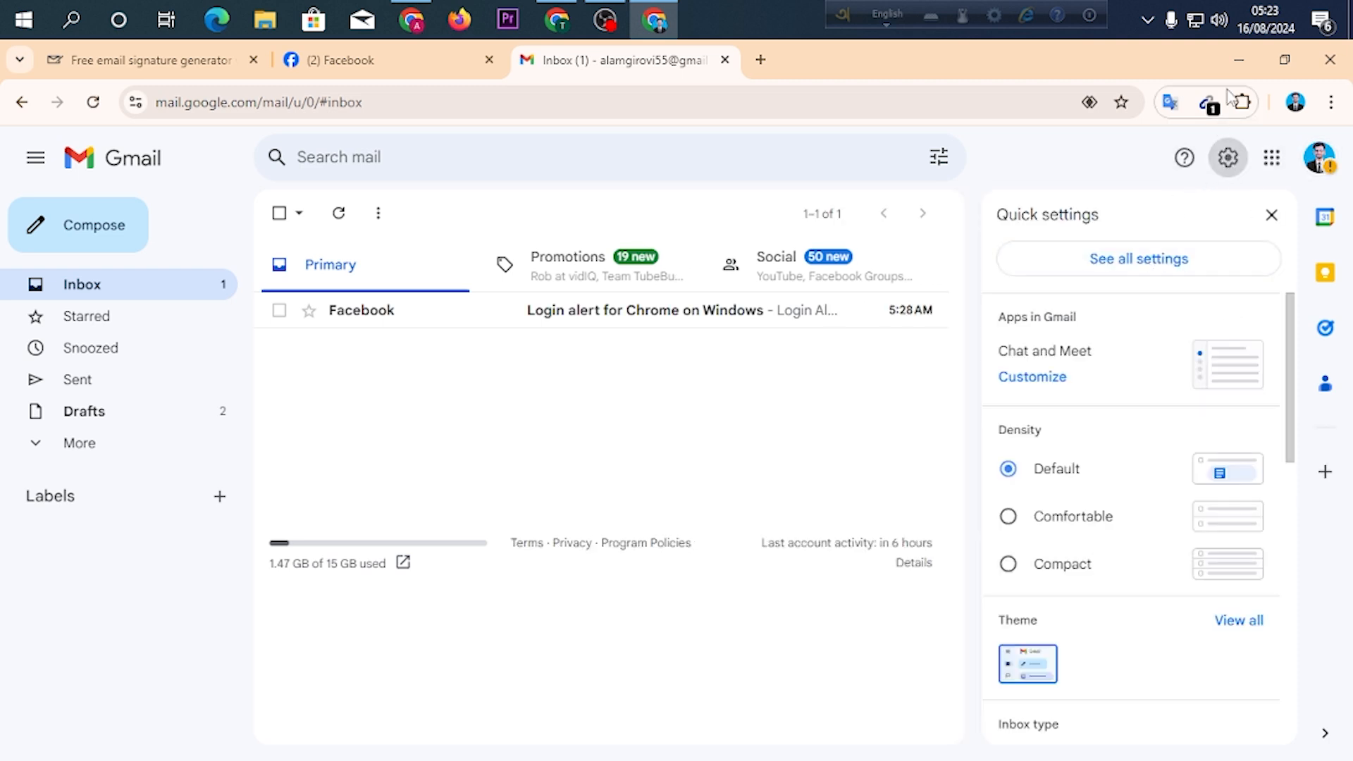
{"action": "left_click_drag", "start_coordinate": [1170, 62], "coordinate": [840, 100]}
{"action": "left_click", "coordinate": [800, 304]}
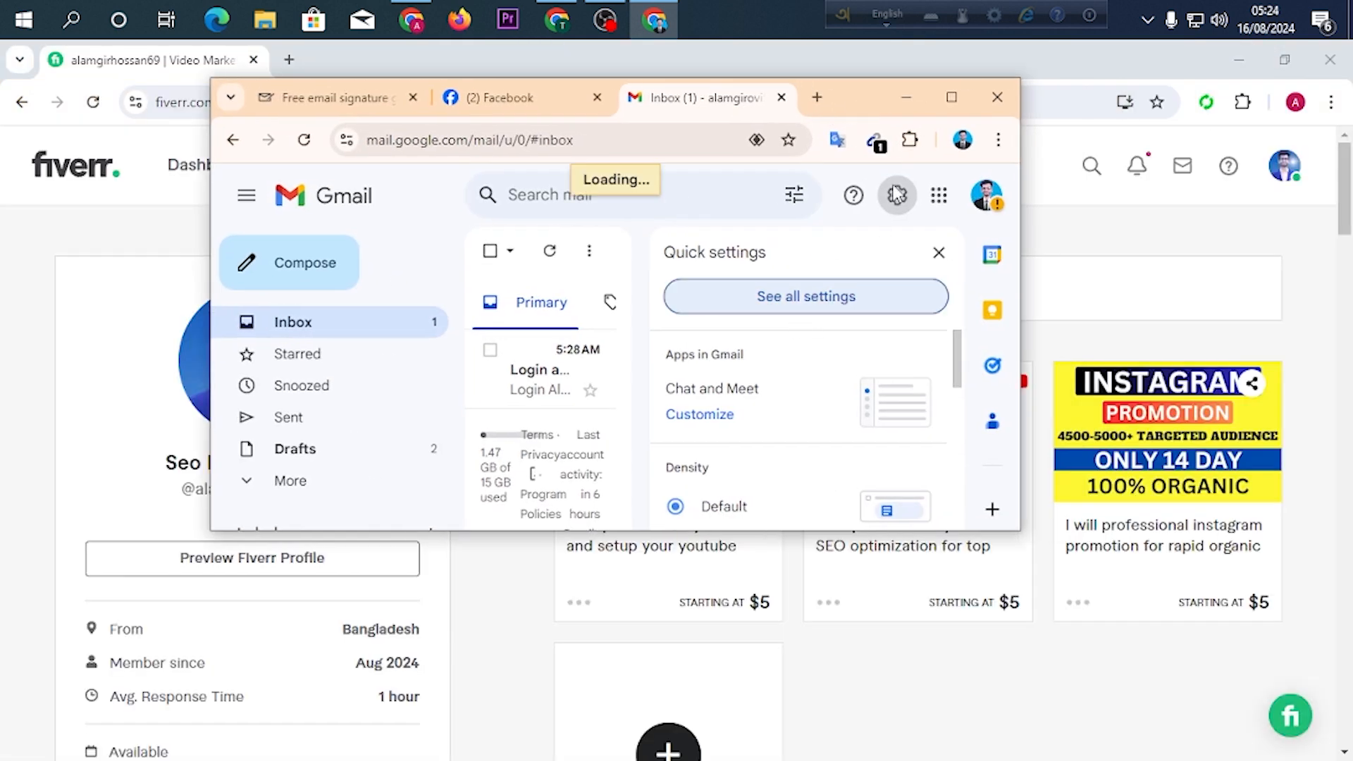
{"action": "left_click", "coordinate": [950, 98]}
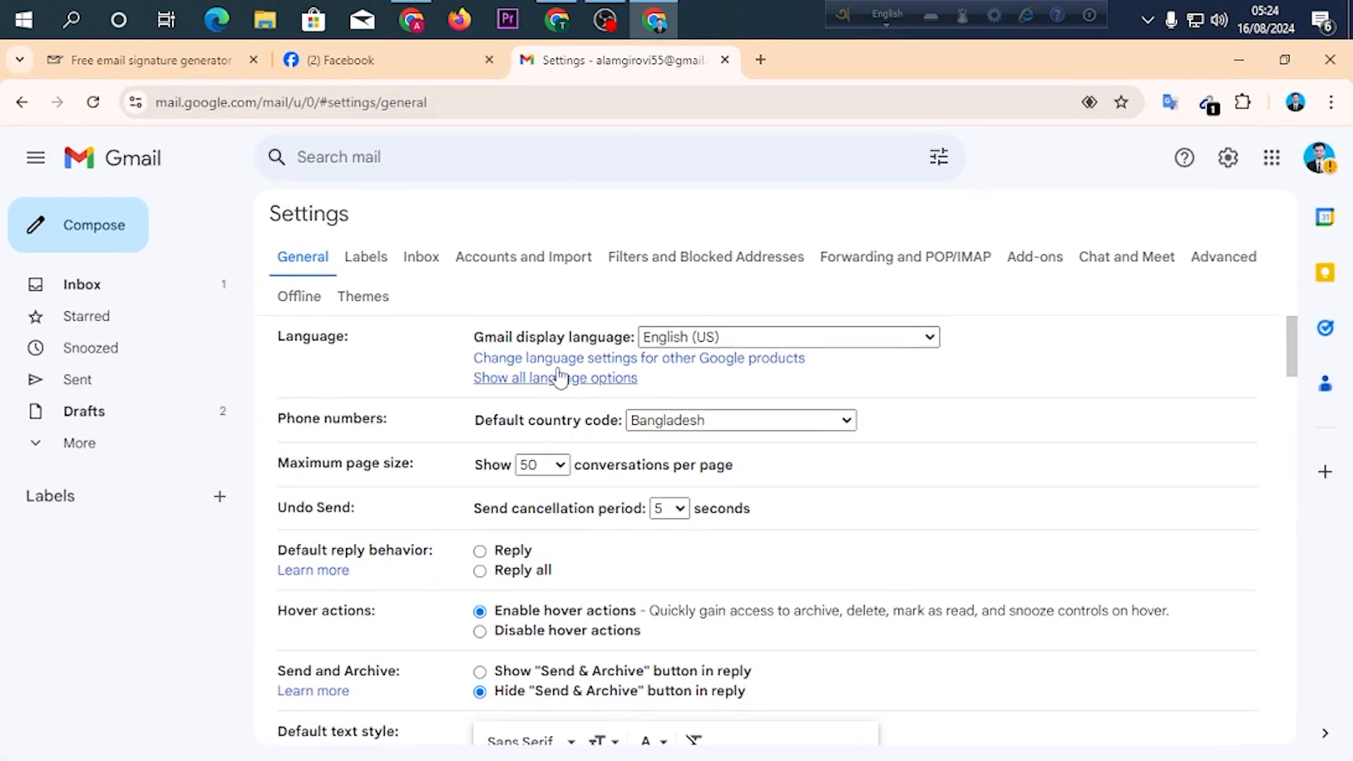
Delete the existing email signature from the general Gmail settings and confirm the deletion.
{"action": "scroll", "coordinate": [779, 374], "scroll_direction": "down", "scroll_amount": 14}
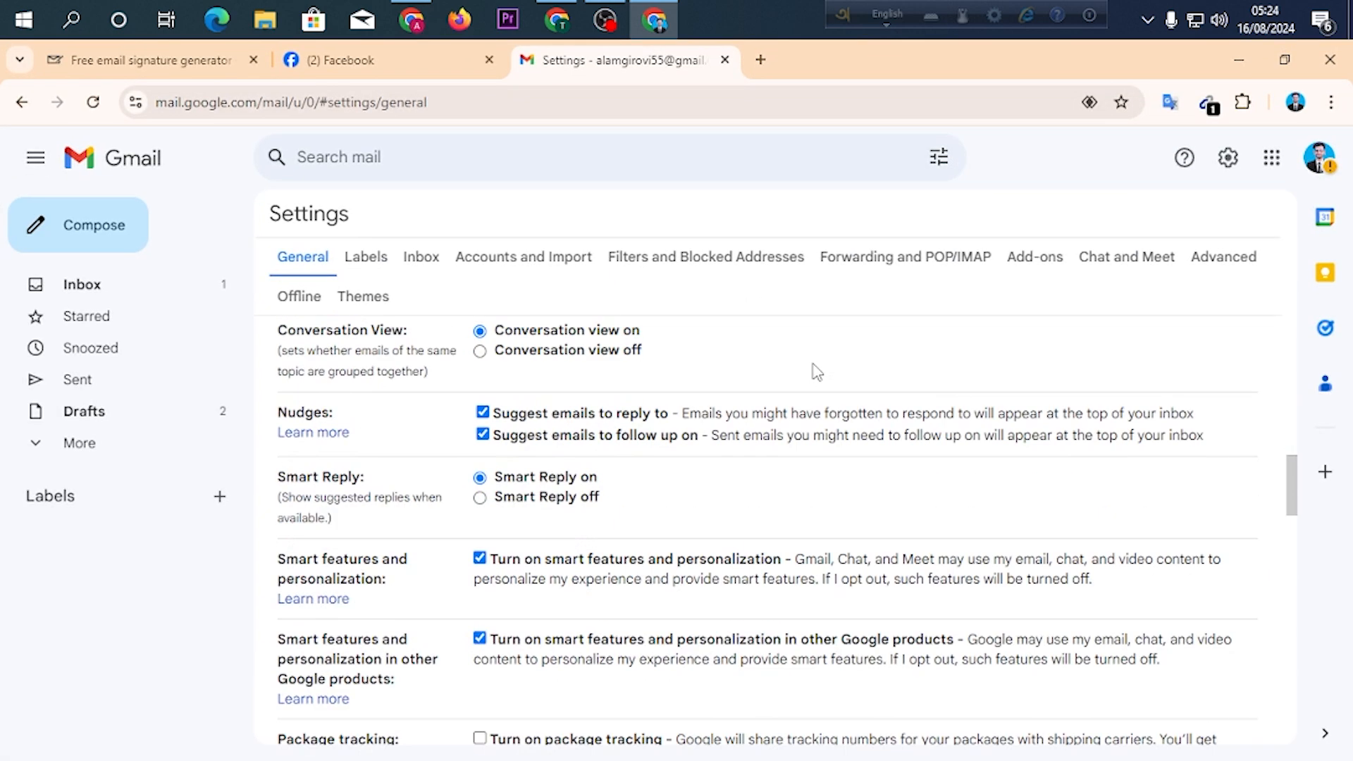
{"action": "scroll", "coordinate": [816, 372], "scroll_direction": "down", "scroll_amount": 18}
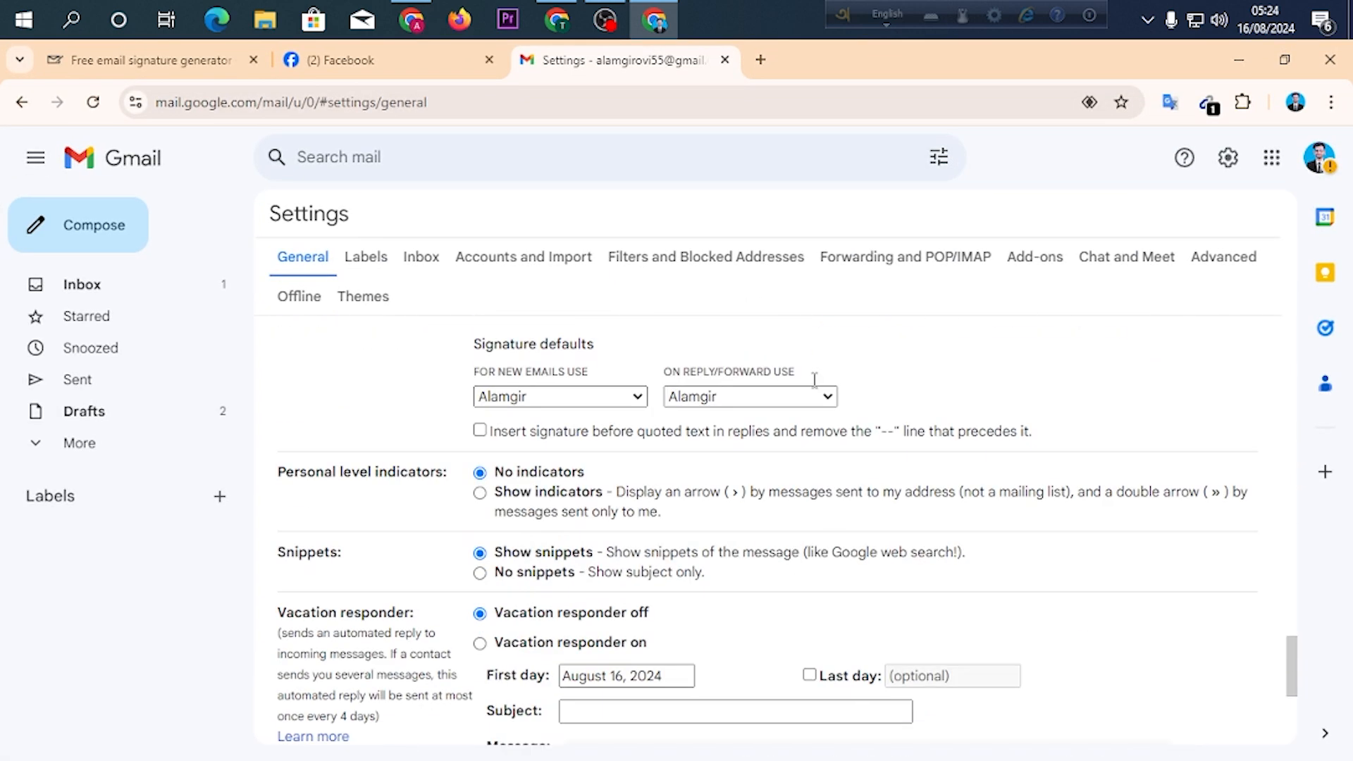
{"action": "scroll", "coordinate": [814, 380], "scroll_direction": "up", "scroll_amount": 4}
{"action": "left_click", "coordinate": [696, 423]}
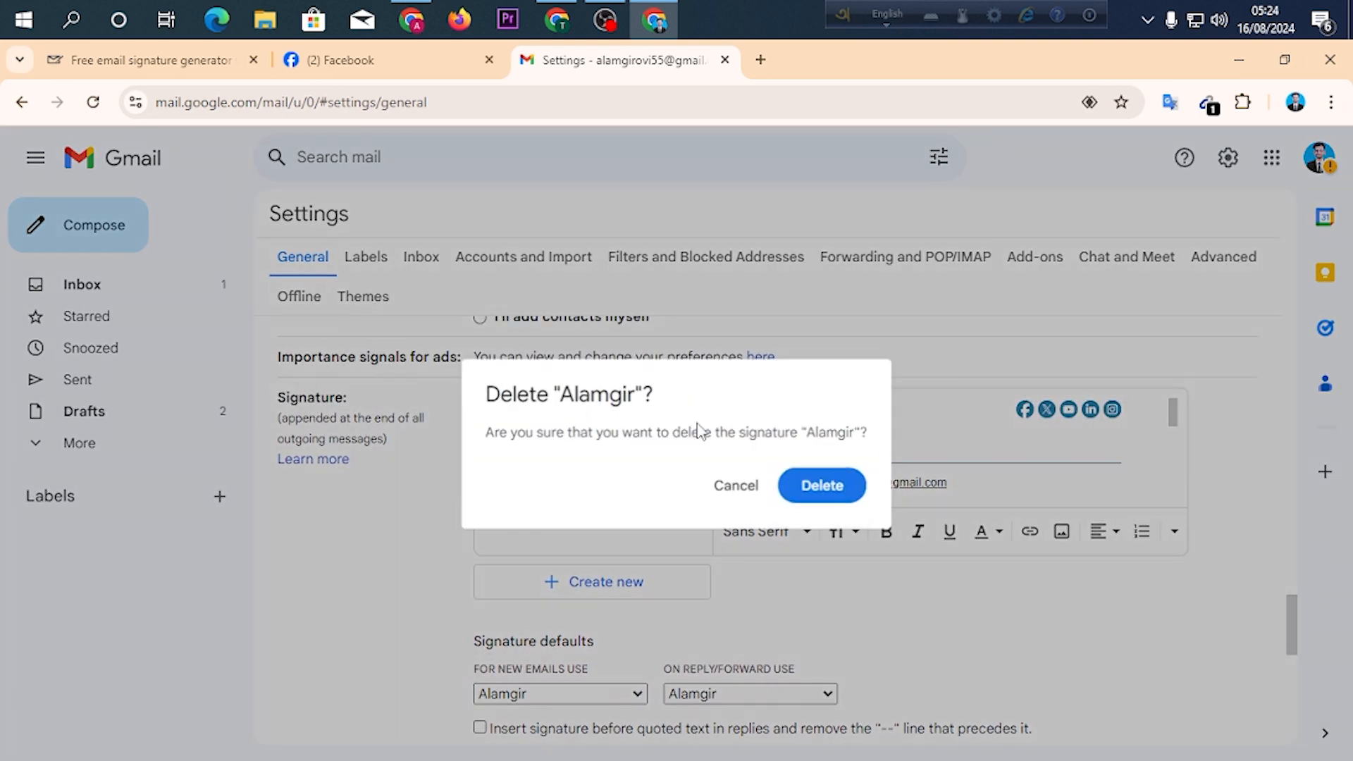
{"action": "left_click", "coordinate": [828, 488]}
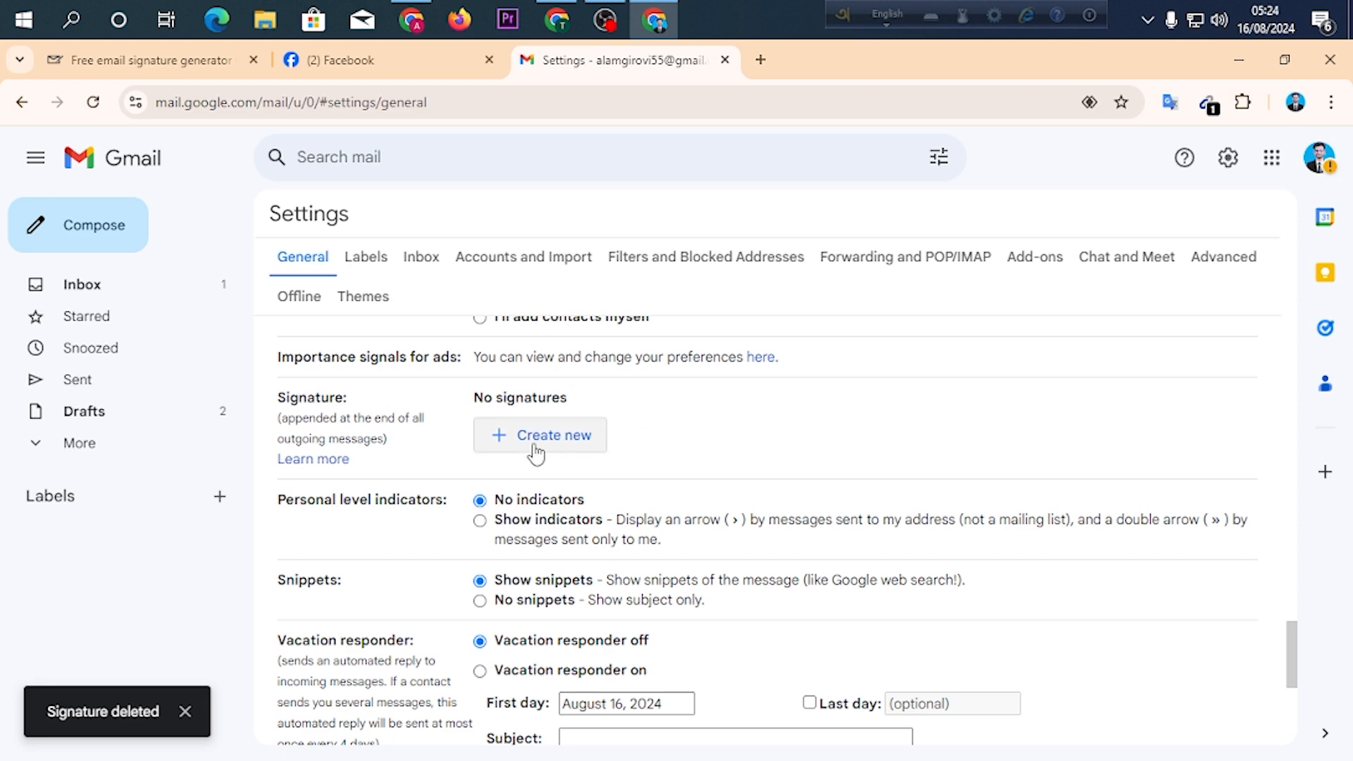
Create a new Gmail signature, entering the account owner's first name as the signature name.
{"action": "left_click", "coordinate": [507, 446]}
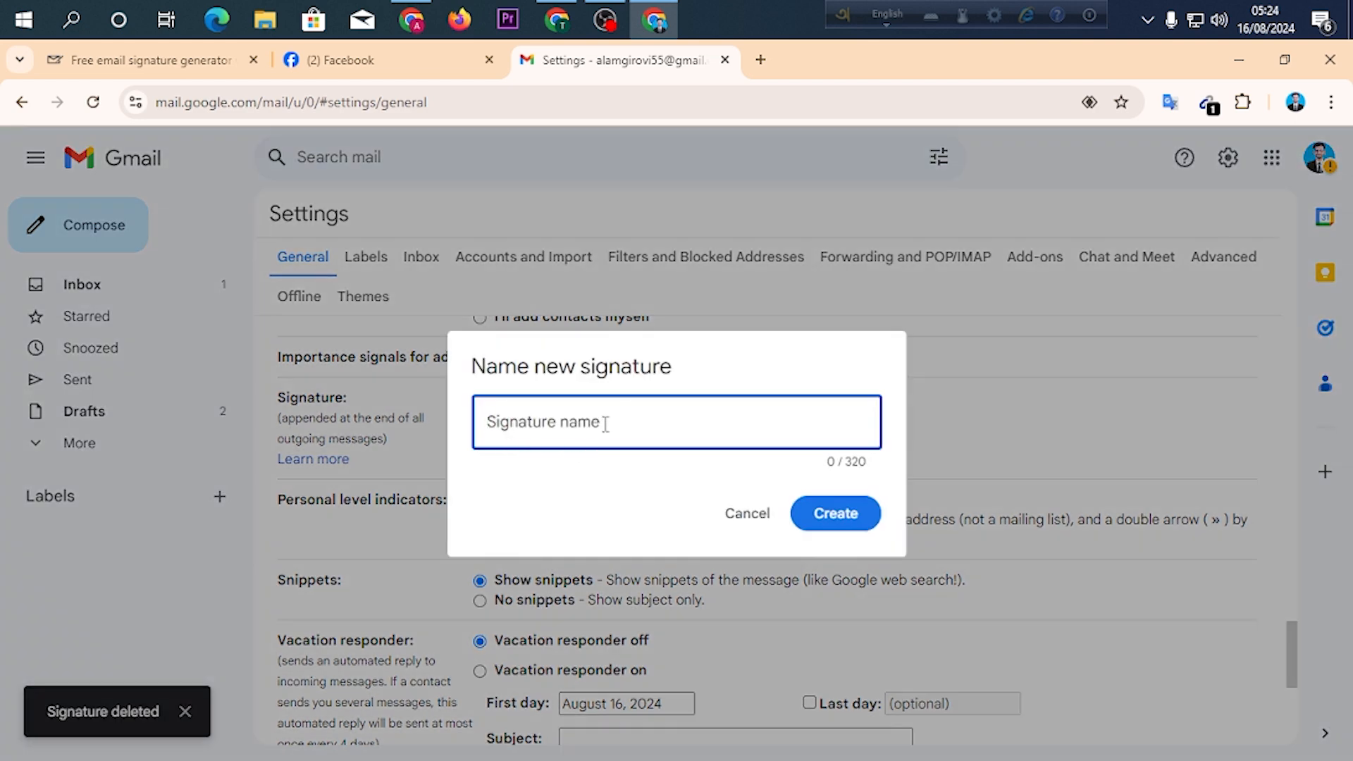
{"action": "type", "text": "o"}
{"action": "key", "text": "BackSpace"}
{"action": "key", "text": "BackSpace"}
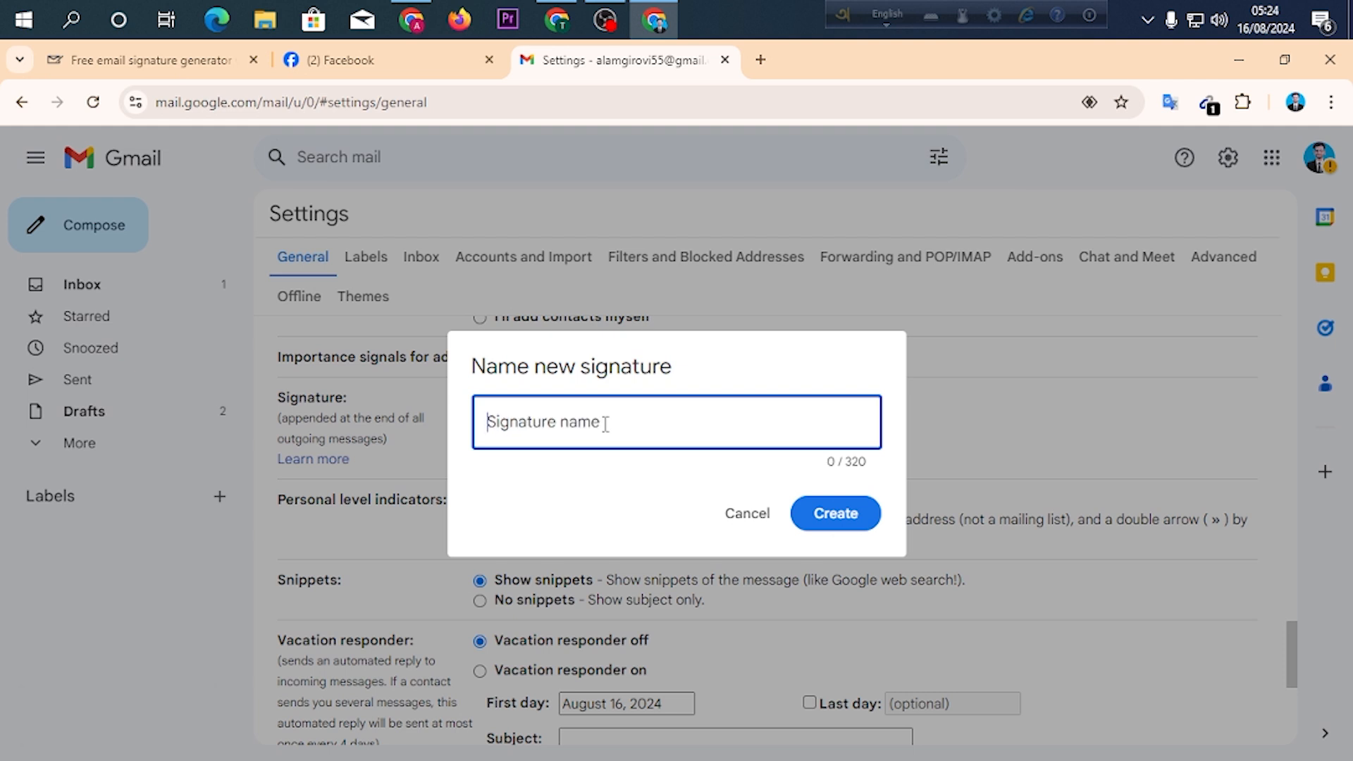
{"action": "type", "text": "a"}
{"action": "key", "text": "BackSpace"}
{"action": "type", "text": "A"}
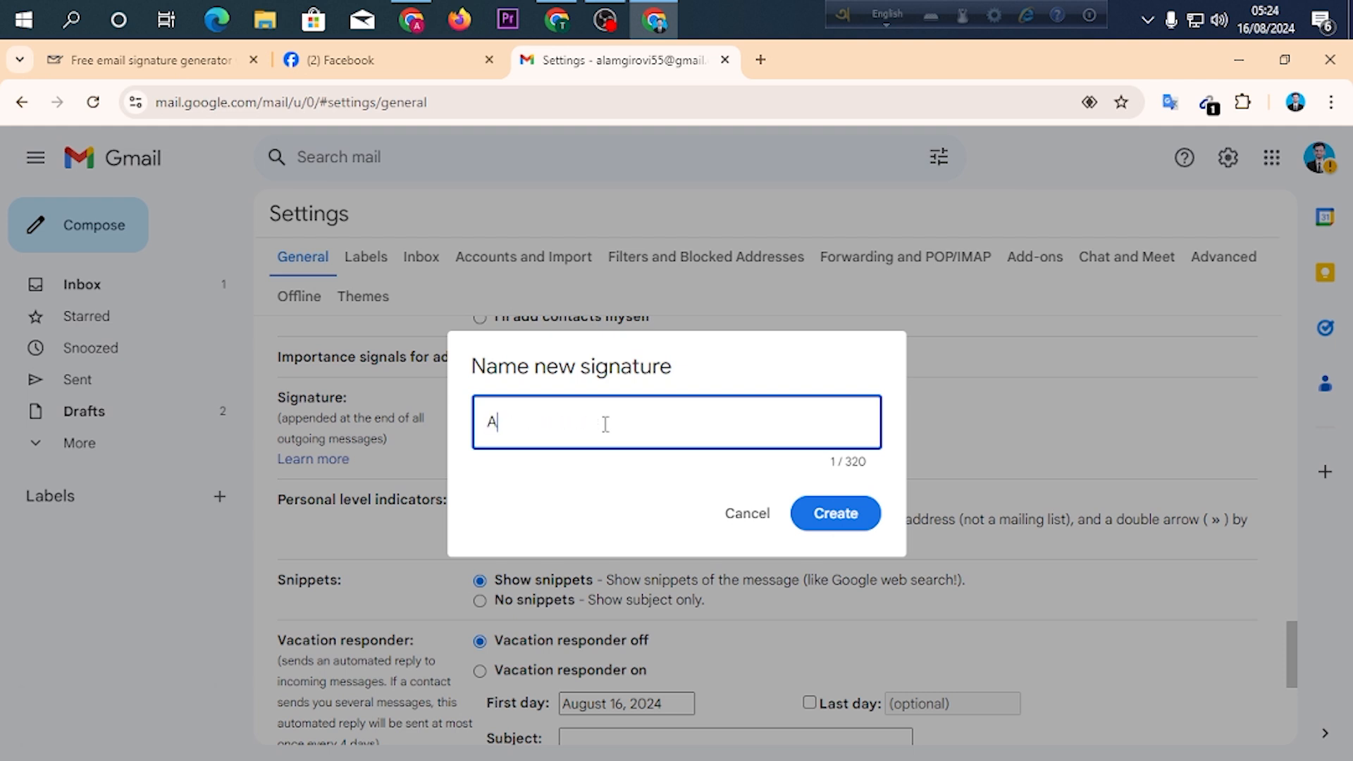
{"action": "type", "text": "lamgir"}
{"action": "double_click", "coordinate": [553, 428]}
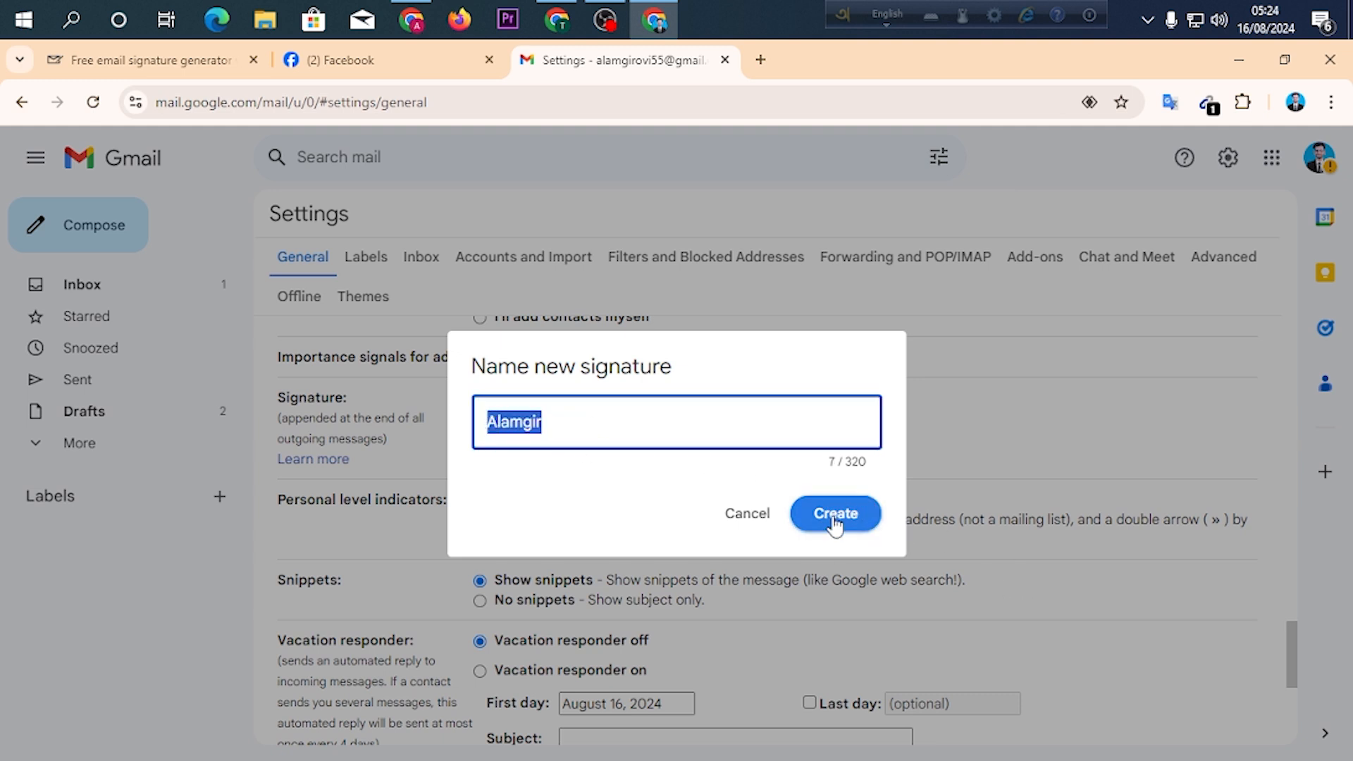
{"action": "left_click", "coordinate": [837, 522]}
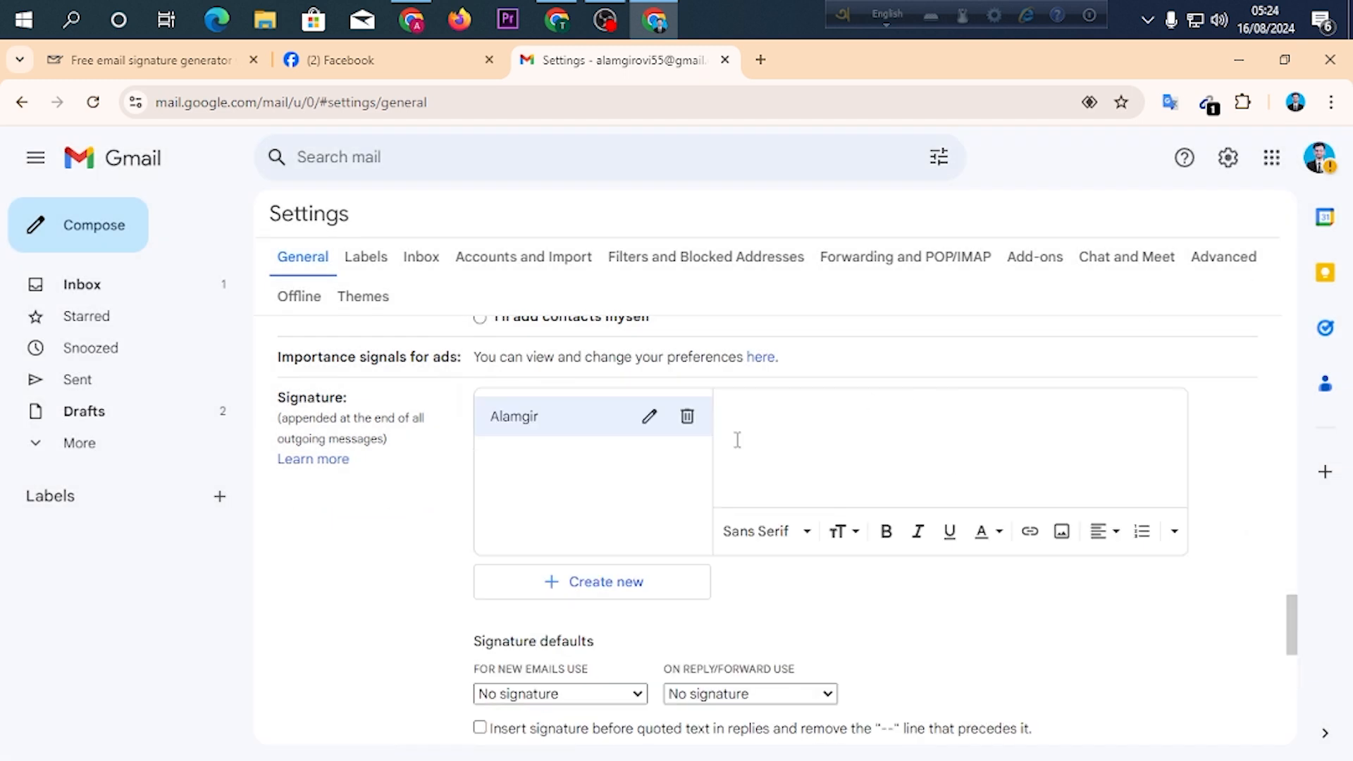
Copy the signature again from the generator page and paste it into the new Gmail signature's text area.
{"action": "scroll", "coordinate": [810, 436], "scroll_direction": "up", "scroll_amount": 2}
{"action": "scroll", "coordinate": [810, 436], "scroll_direction": "down", "scroll_amount": 3}
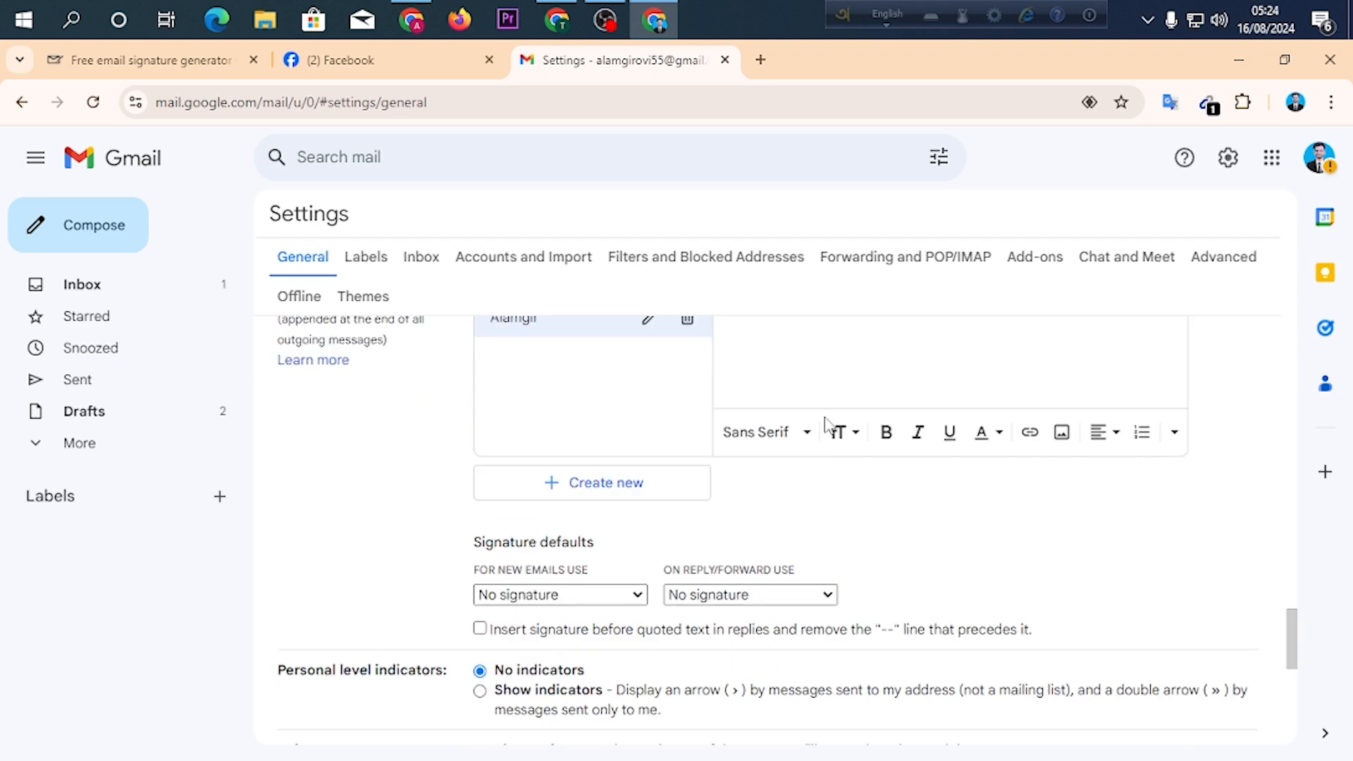
{"action": "scroll", "coordinate": [809, 436], "scroll_direction": "up", "scroll_amount": 3}
{"action": "left_click", "coordinate": [151, 60]}
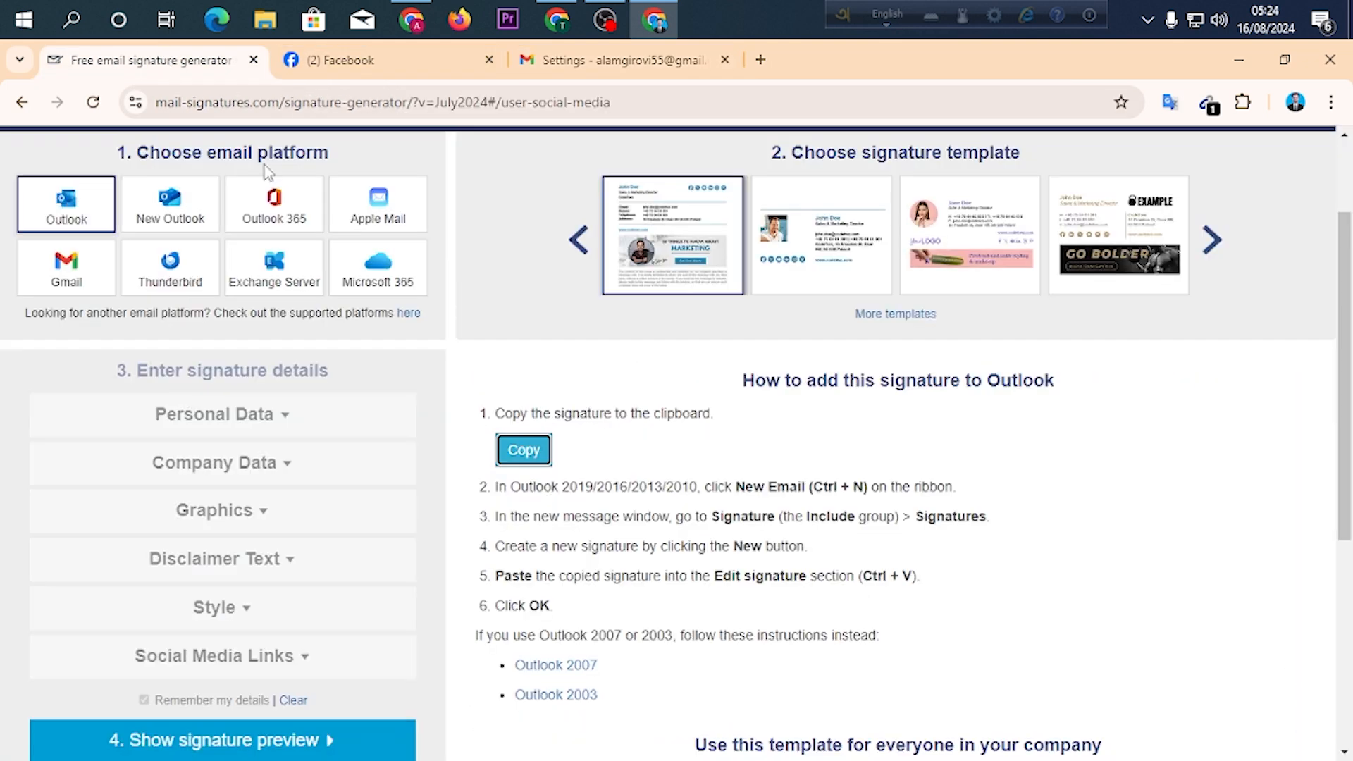
{"action": "left_click", "coordinate": [514, 459]}
{"action": "left_click", "coordinate": [549, 64]}
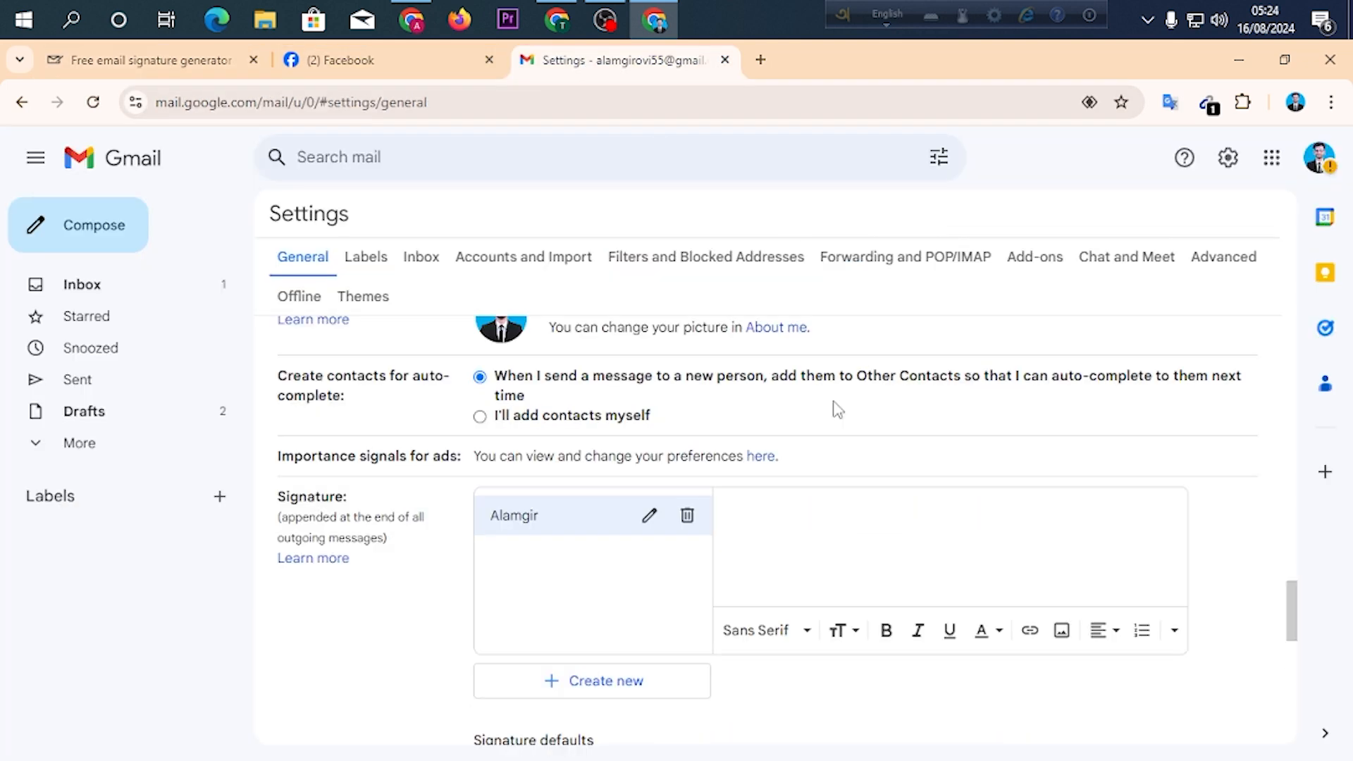
{"action": "right_click", "coordinate": [756, 553]}
{"action": "left_click", "coordinate": [831, 318]}
{"action": "scroll", "coordinate": [839, 338], "scroll_direction": "down", "scroll_amount": 3}
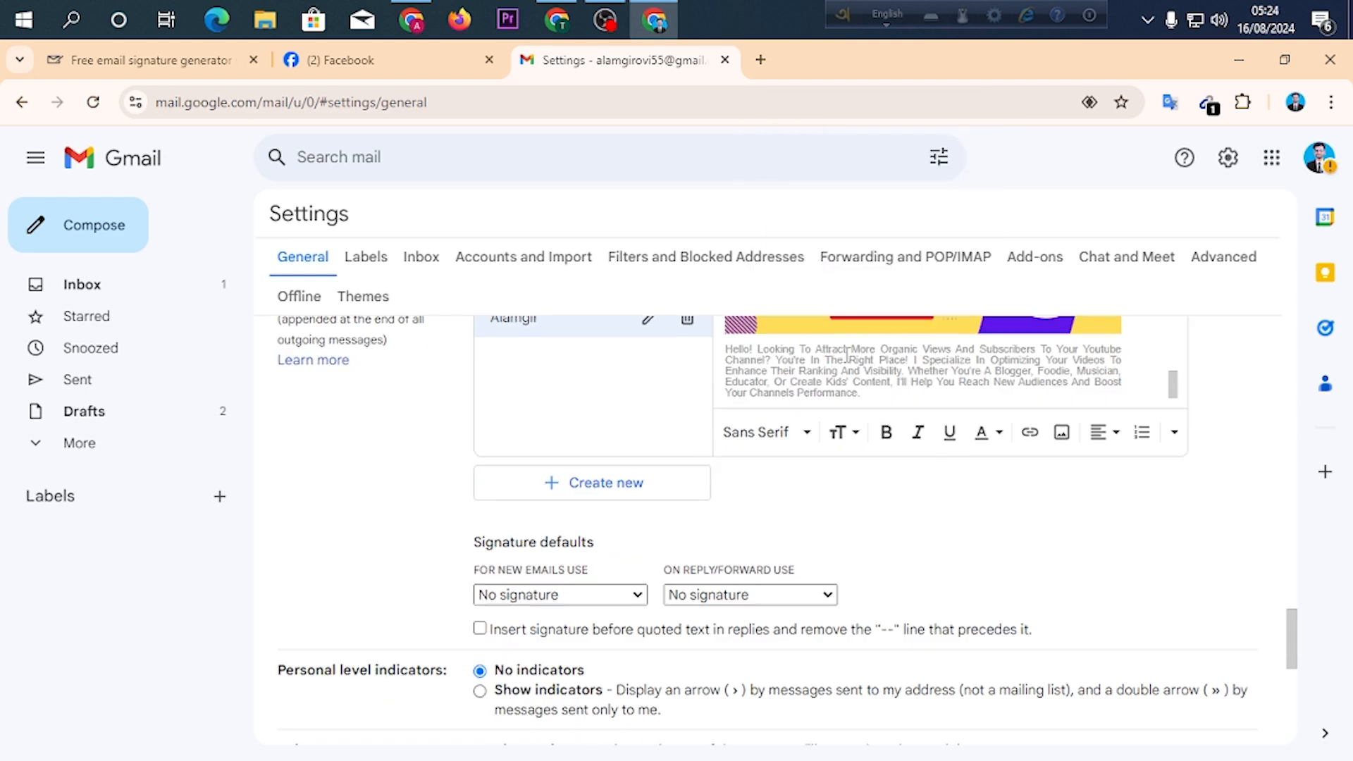
{"action": "scroll", "coordinate": [847, 354], "scroll_direction": "up", "scroll_amount": 3}
{"action": "scroll", "coordinate": [847, 355], "scroll_direction": "down", "scroll_amount": 3}
{"action": "scroll", "coordinate": [881, 403], "scroll_direction": "up", "scroll_amount": 2}
Set the new signature as default for new emails and for replies/forwards, and save the settings.
{"action": "scroll", "coordinate": [879, 401], "scroll_direction": "down", "scroll_amount": 4}
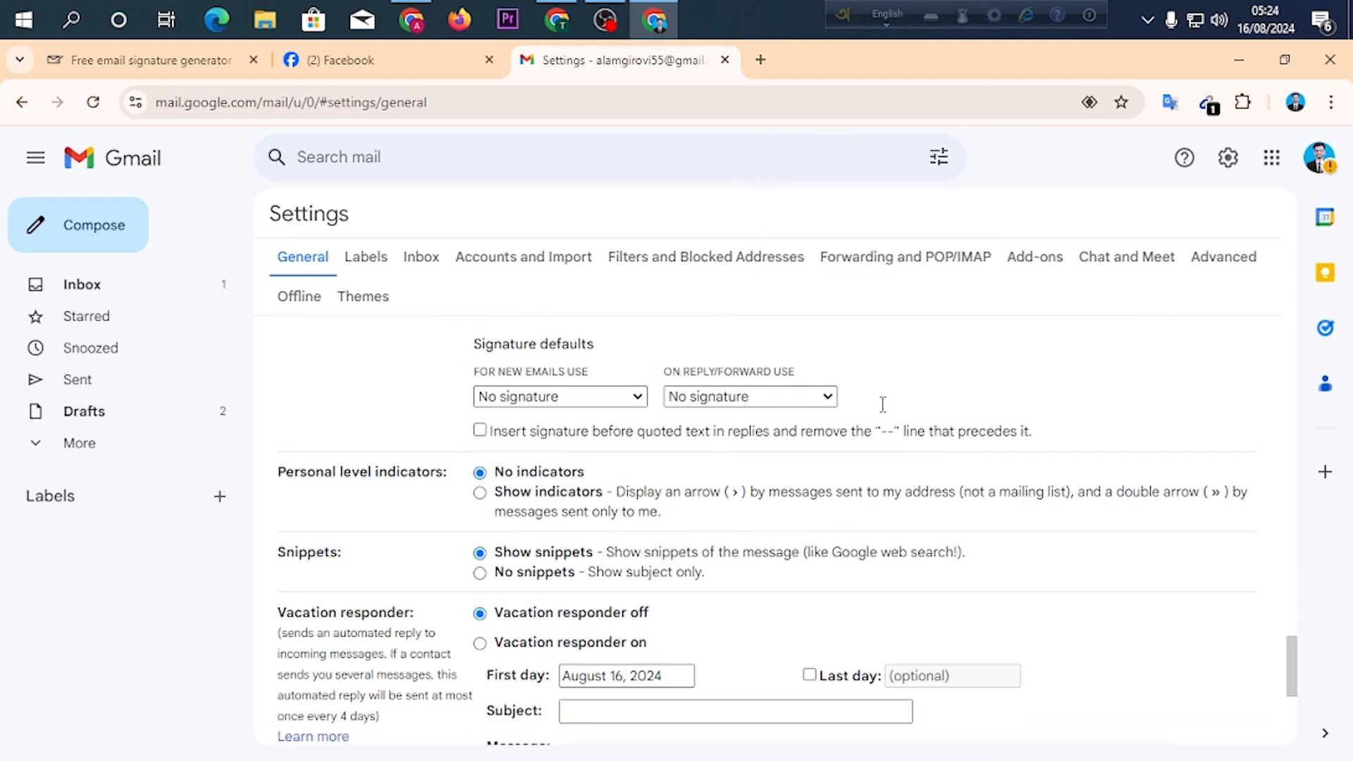
{"action": "left_click", "coordinate": [630, 406]}
{"action": "left_click", "coordinate": [619, 436]}
{"action": "left_click", "coordinate": [778, 402]}
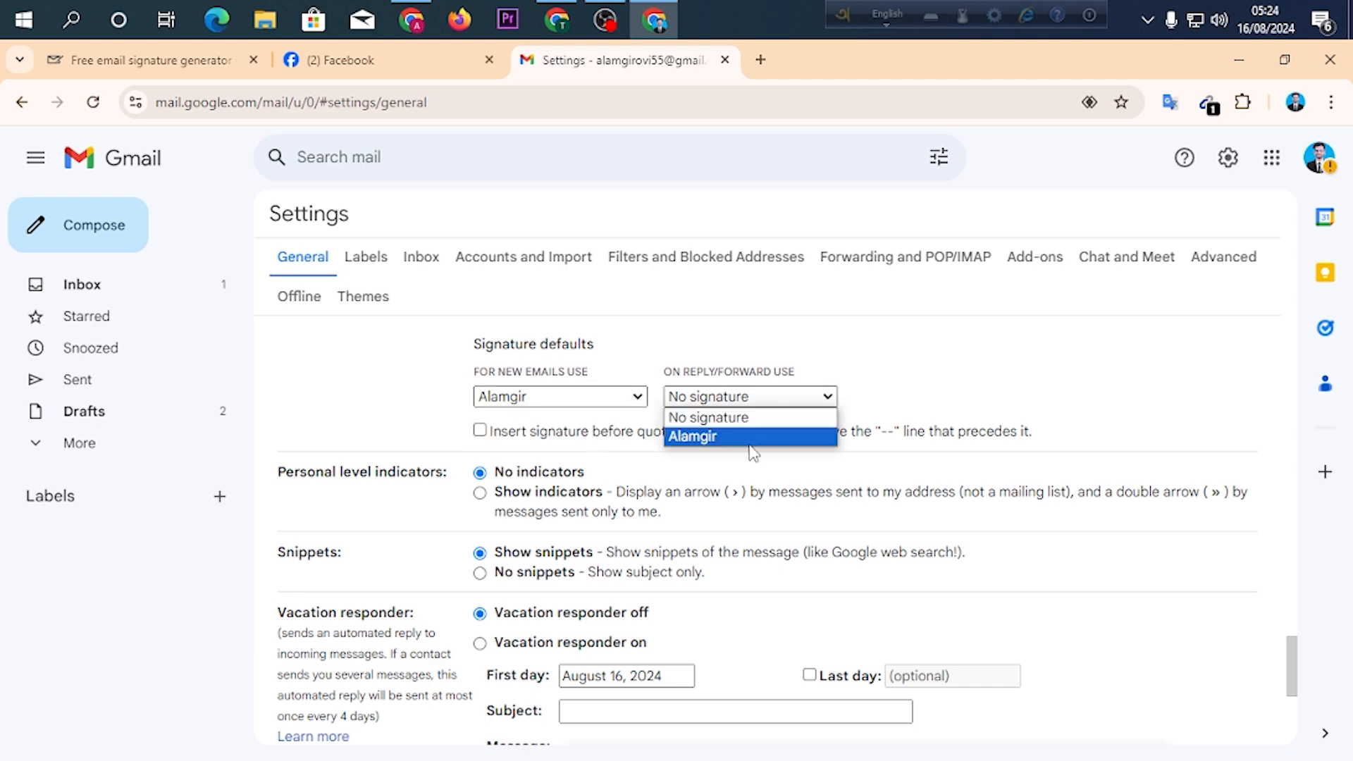
{"action": "left_click", "coordinate": [752, 437]}
{"action": "scroll", "coordinate": [983, 423], "scroll_direction": "down", "scroll_amount": 5}
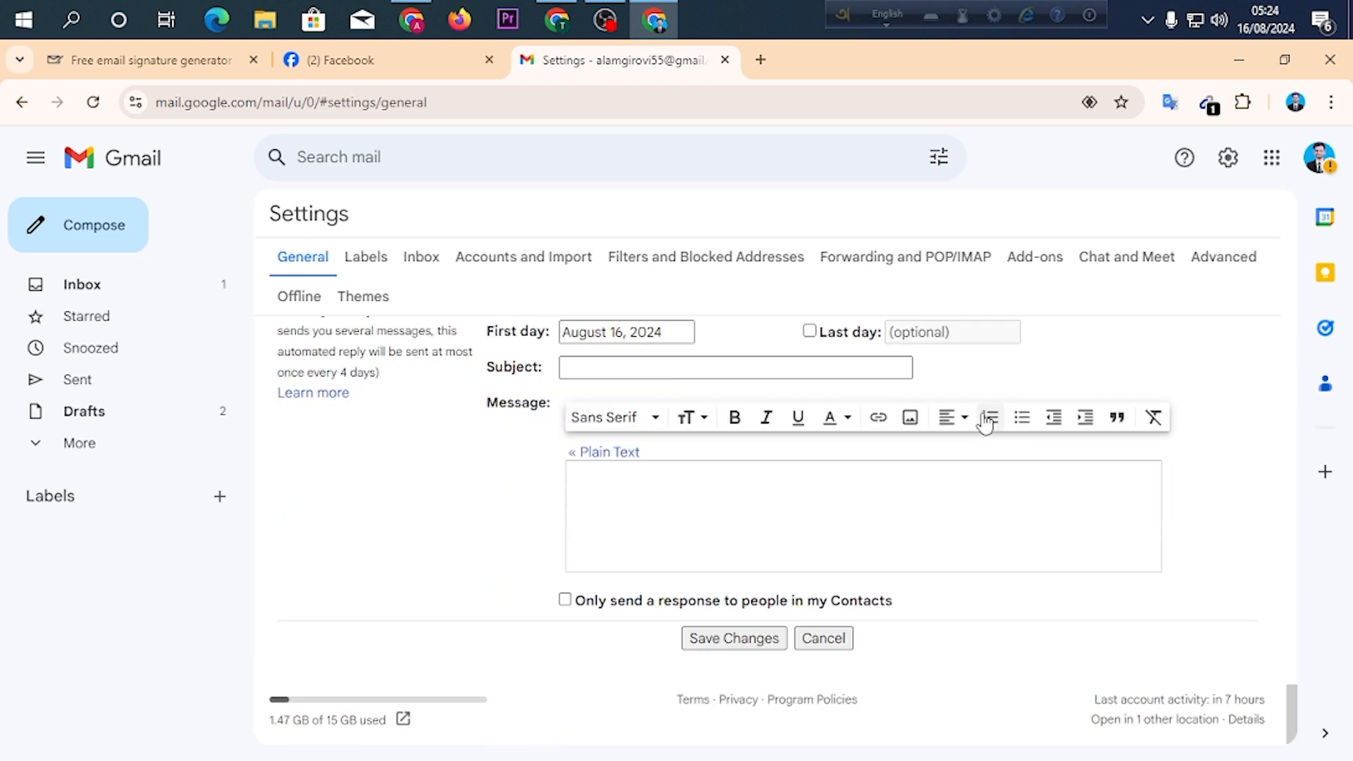
{"action": "left_click", "coordinate": [735, 639]}
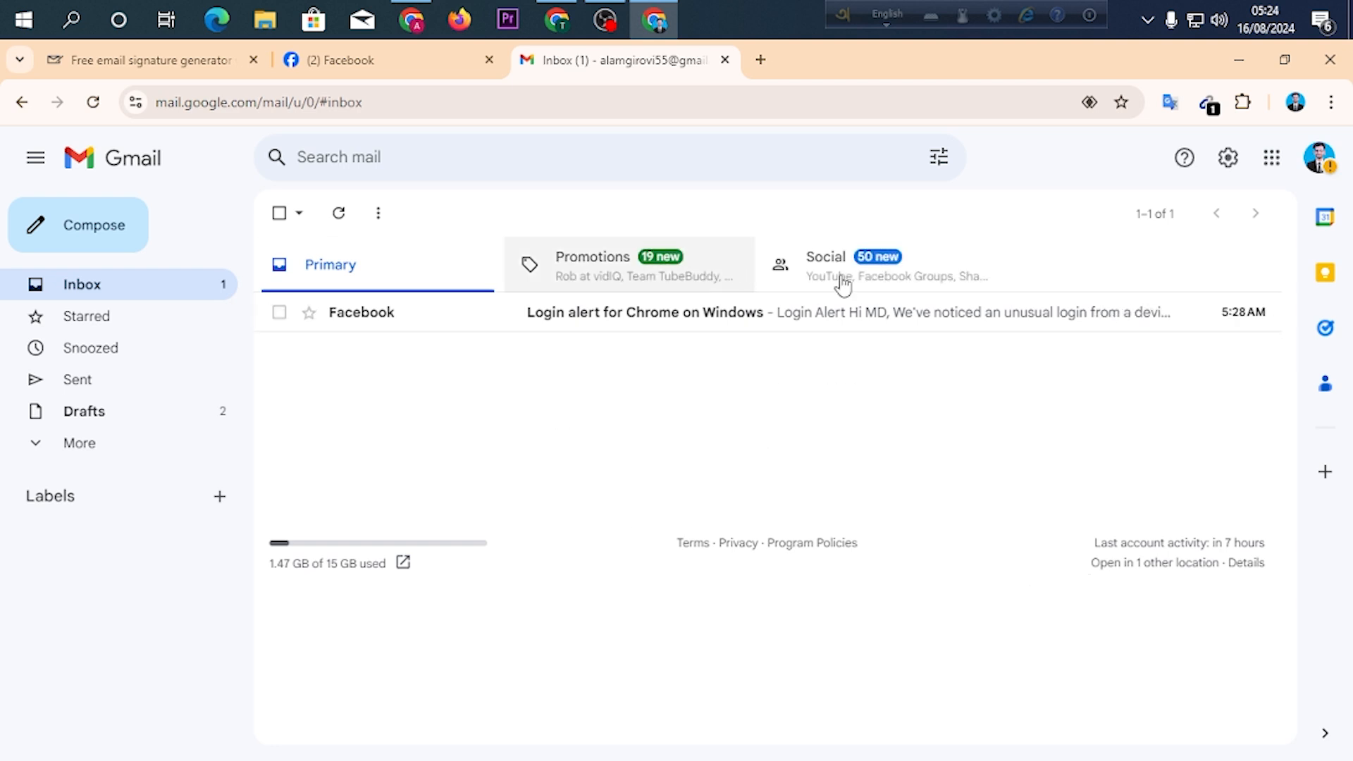
Start a new message and examine the inserted signature's contact details, social icons, banner and disclaimer text.
{"action": "left_click", "coordinate": [50, 236]}
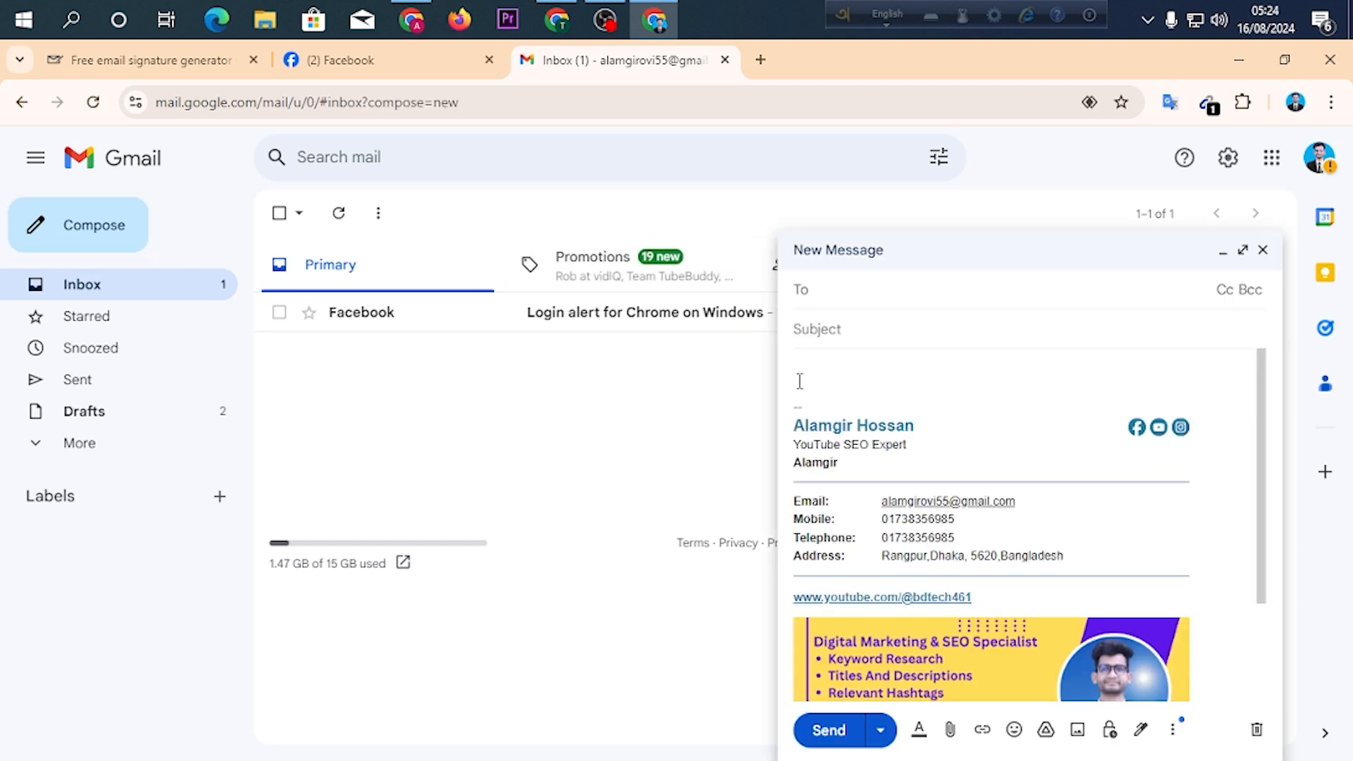
{"action": "left_click", "coordinate": [945, 360]}
{"action": "scroll", "coordinate": [952, 395], "scroll_direction": "down", "scroll_amount": 2}
{"action": "scroll", "coordinate": [952, 496], "scroll_direction": "up", "scroll_amount": 2}
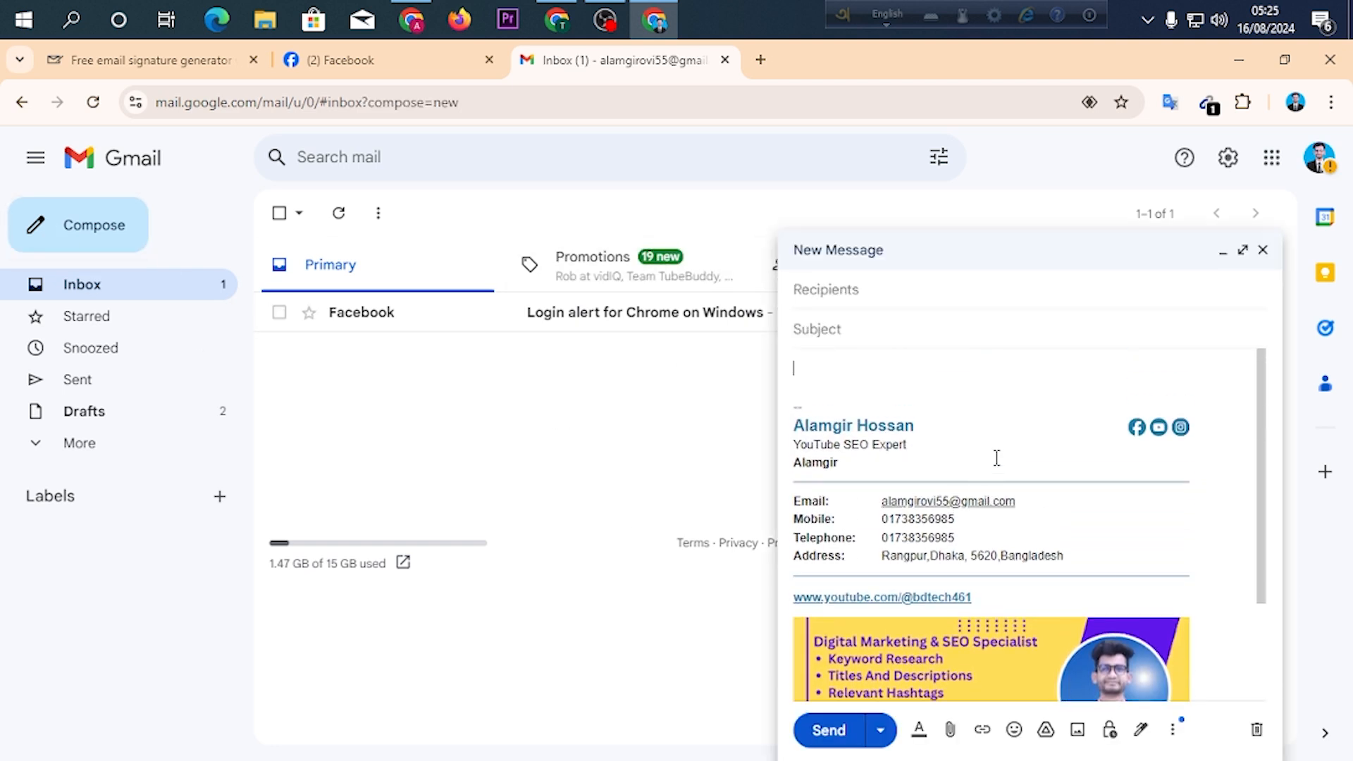
{"action": "scroll", "coordinate": [973, 486], "scroll_direction": "down", "scroll_amount": 2}
{"action": "scroll", "coordinate": [996, 479], "scroll_direction": "up", "scroll_amount": 2}
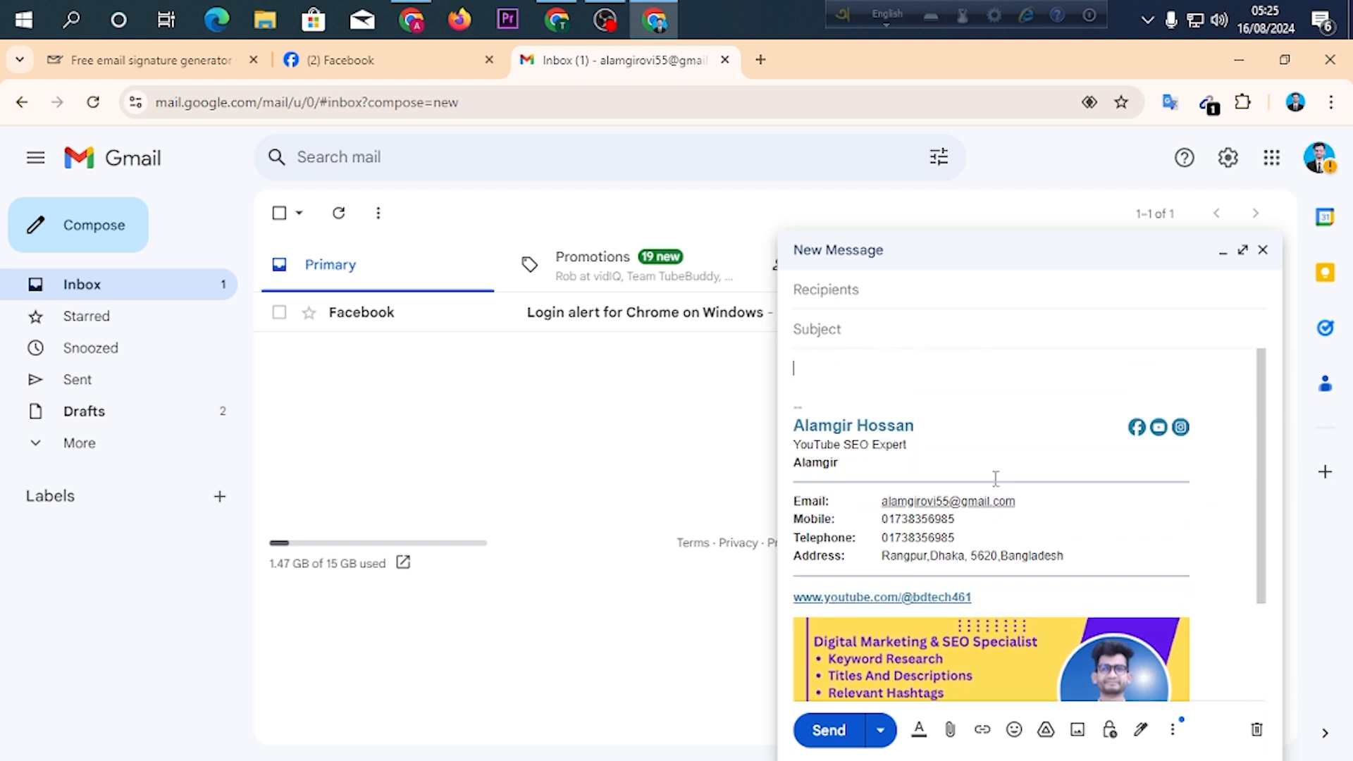
{"action": "left_click", "coordinate": [837, 291]}
{"action": "left_click", "coordinate": [927, 339]}
{"action": "scroll", "coordinate": [1024, 488], "scroll_direction": "down", "scroll_amount": 2}
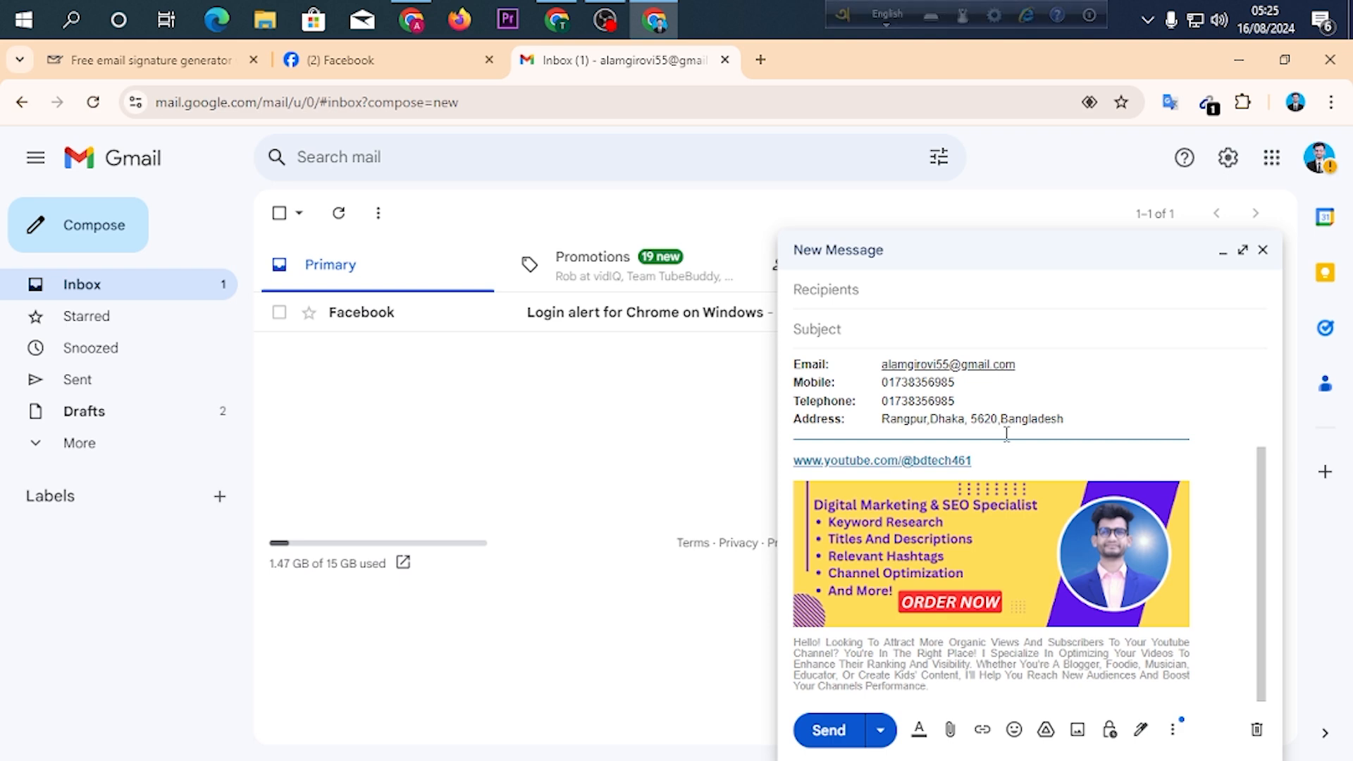
{"action": "scroll", "coordinate": [1060, 383], "scroll_direction": "up", "scroll_amount": 3}
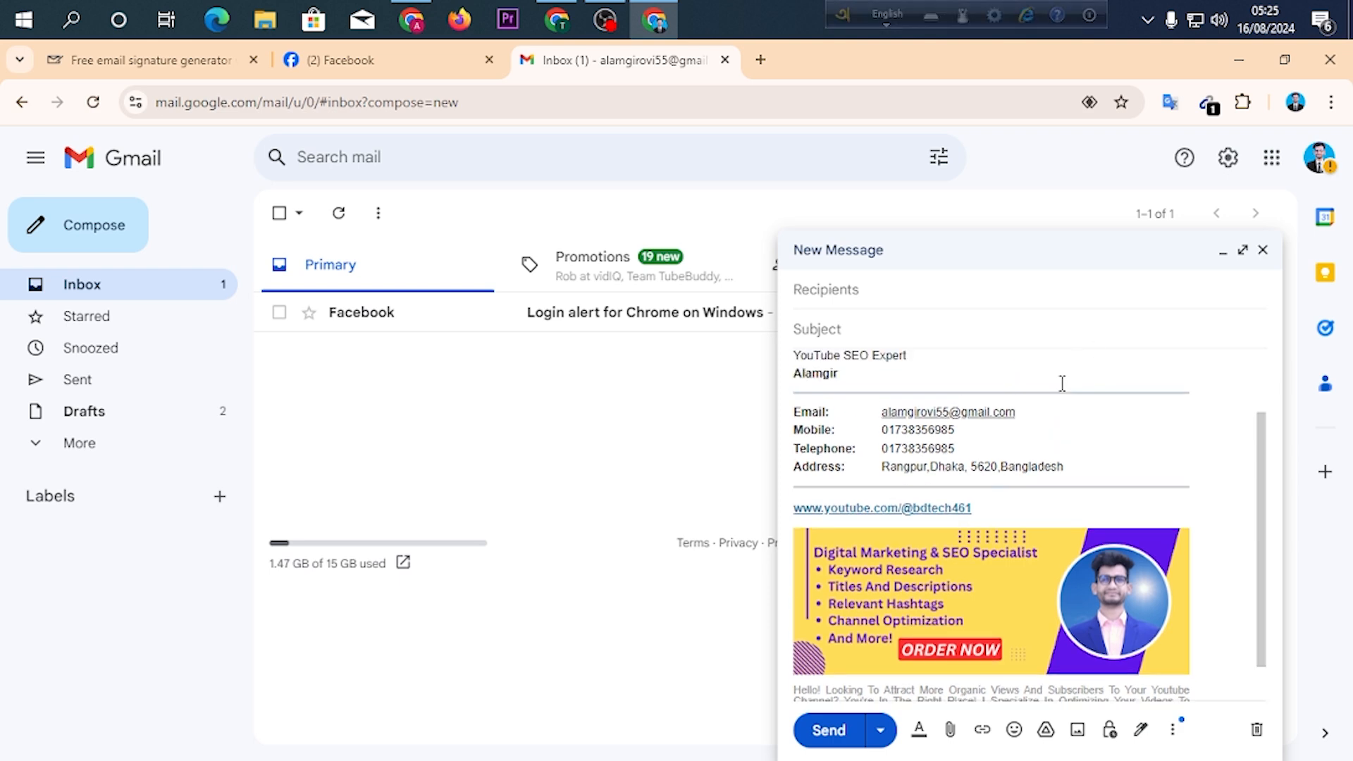